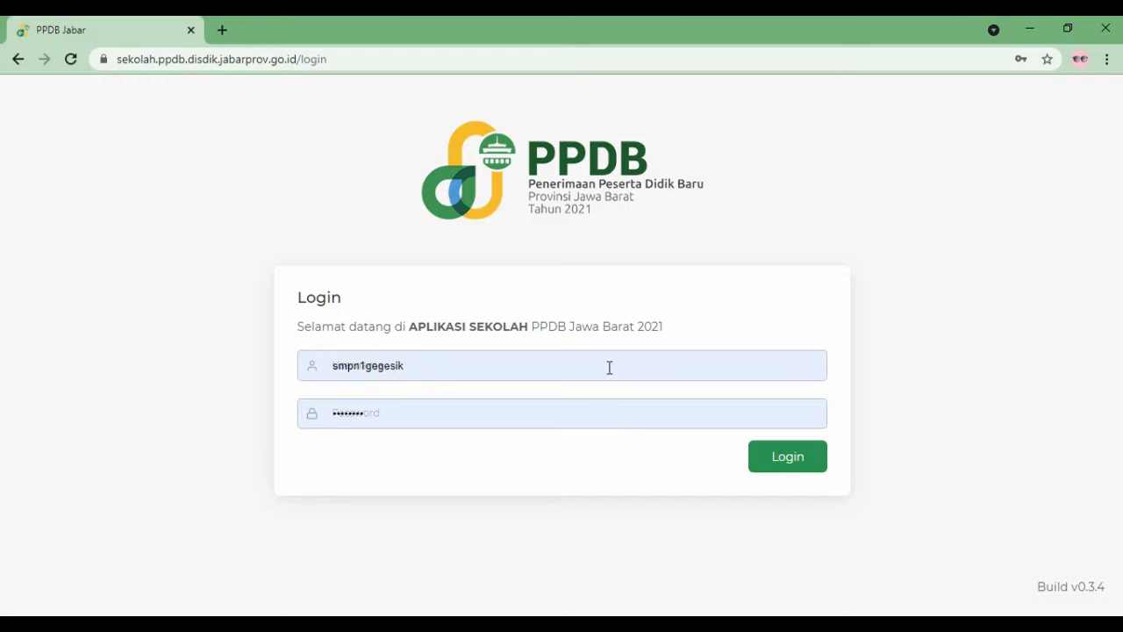
- Log in to the school application with the prefilled credentials and open the Biodata list
left_click(784, 465)
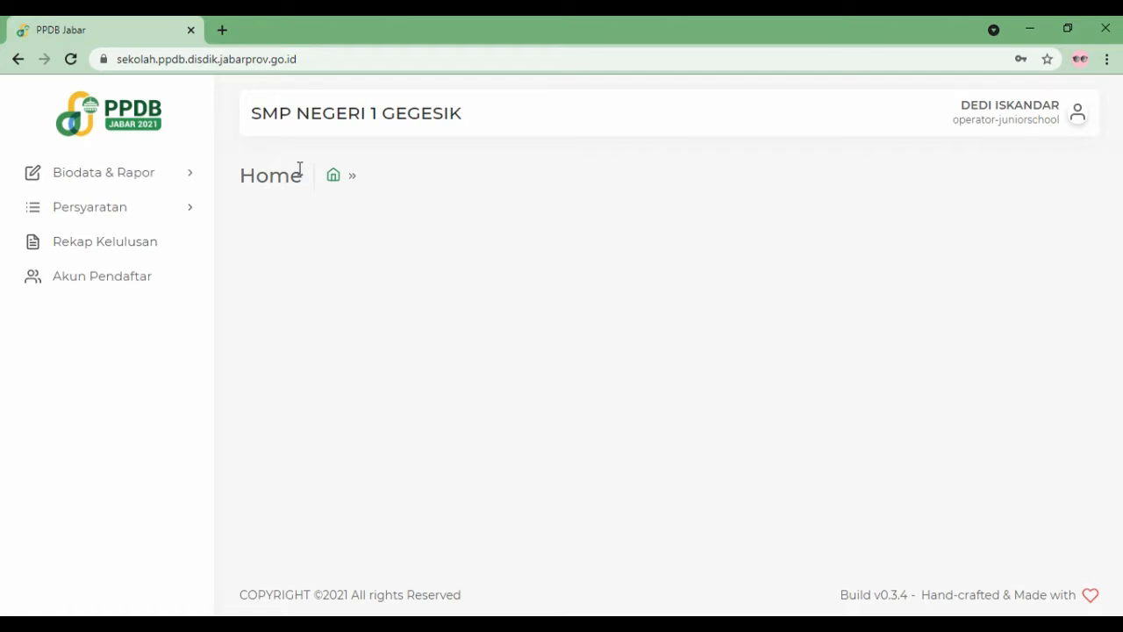
left_click(125, 176)
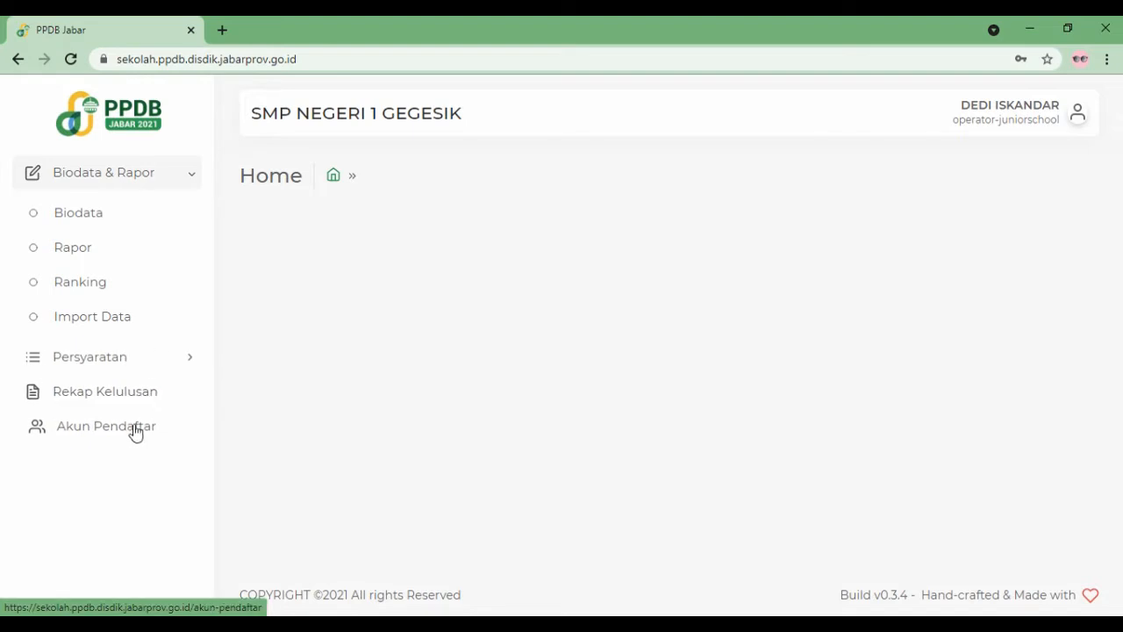
left_click(92, 213)
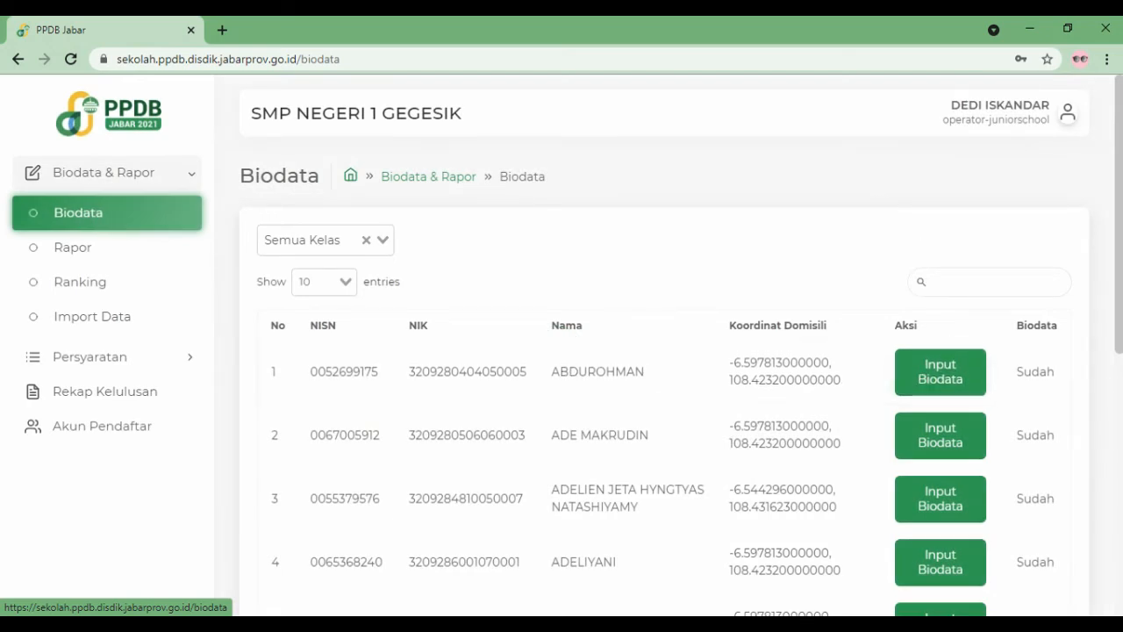
- Open the biodata form of the first student in the list, review it through to the map, and save it as correct
left_click_drag(1120, 165, 1119, 175)
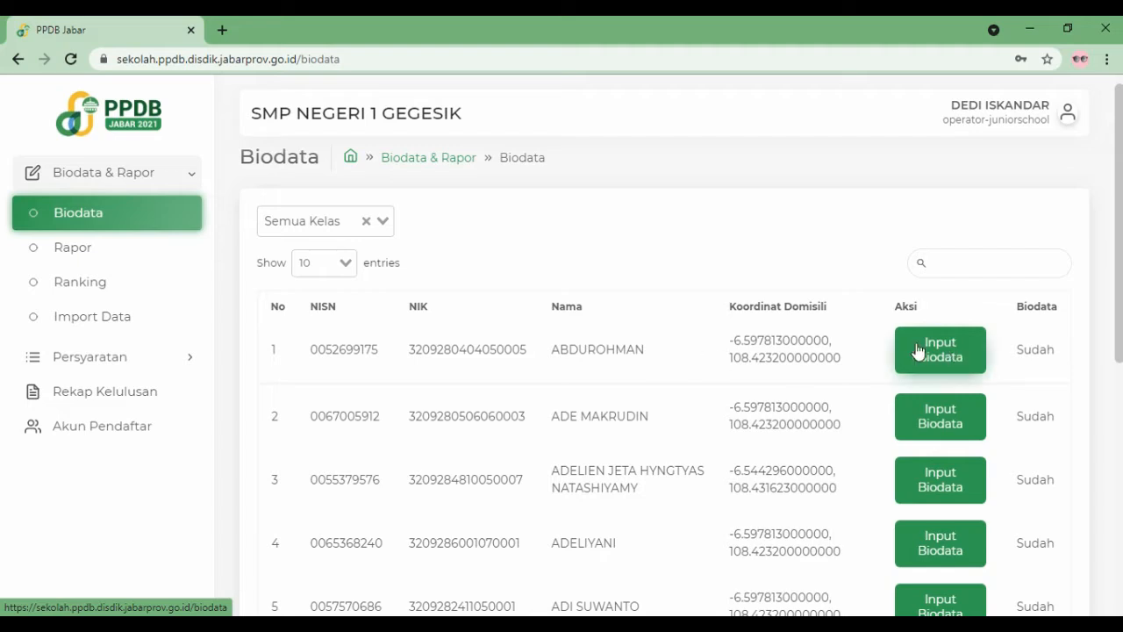
left_click(962, 355)
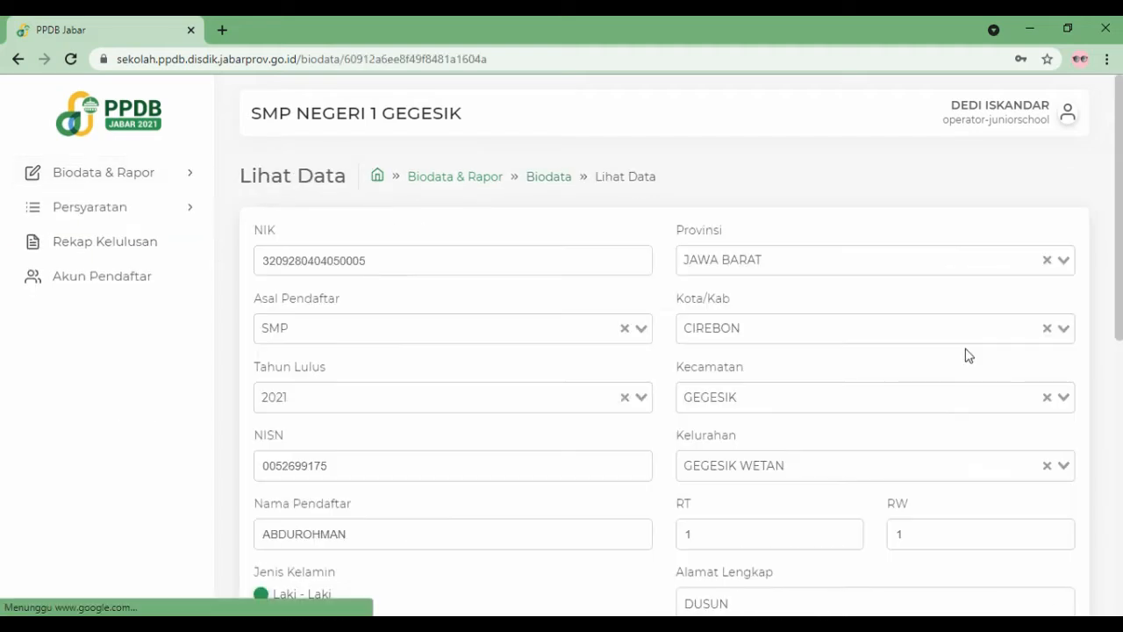
left_click_drag(1114, 183, 1114, 258)
left_click(992, 184)
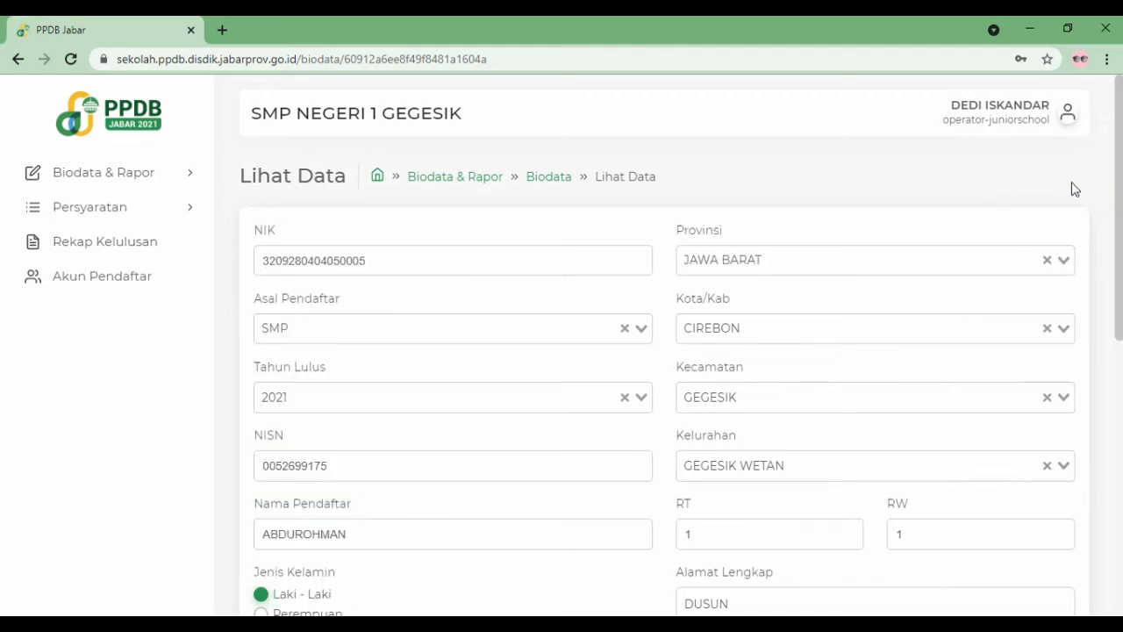
left_click_drag(1120, 156, 1119, 334)
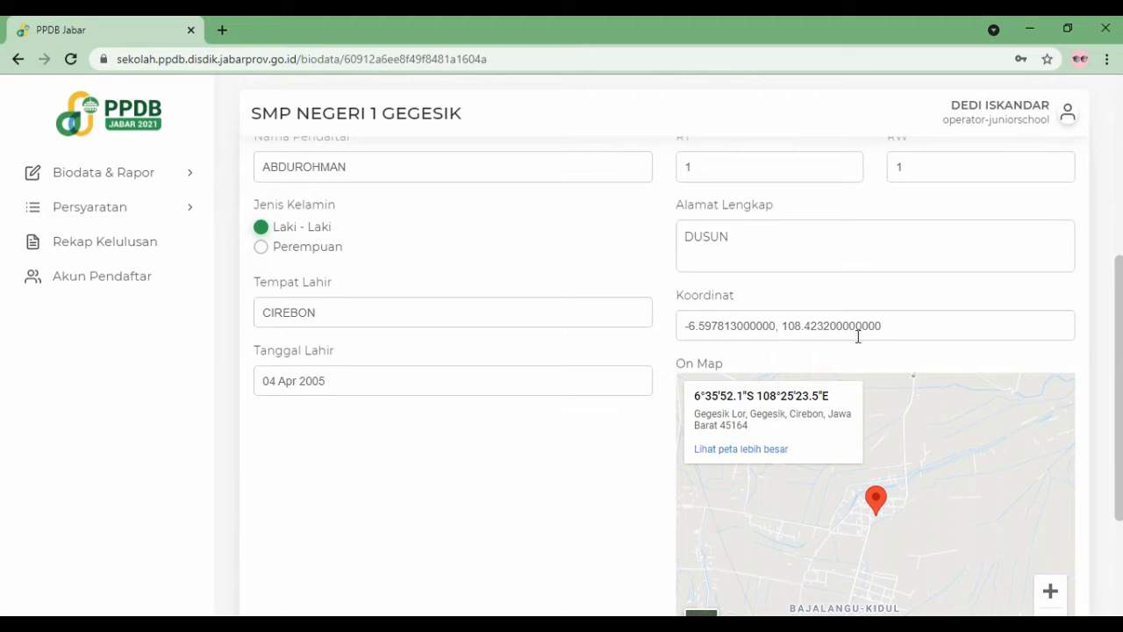
left_click_drag(1121, 332, 1120, 387)
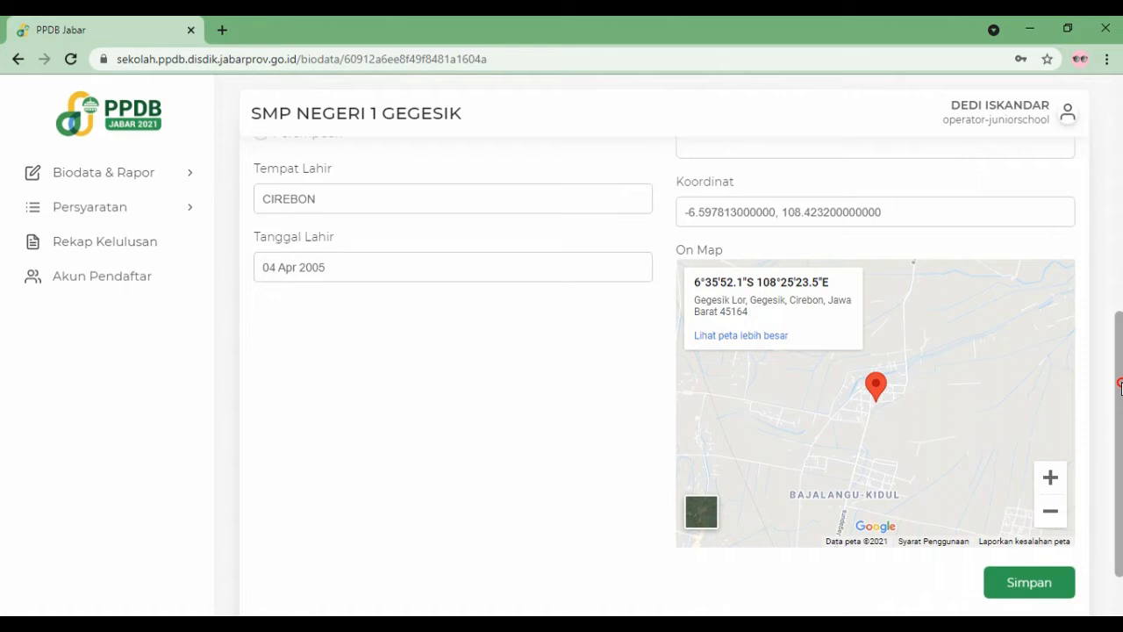
left_click_drag(1120, 387, 1120, 426)
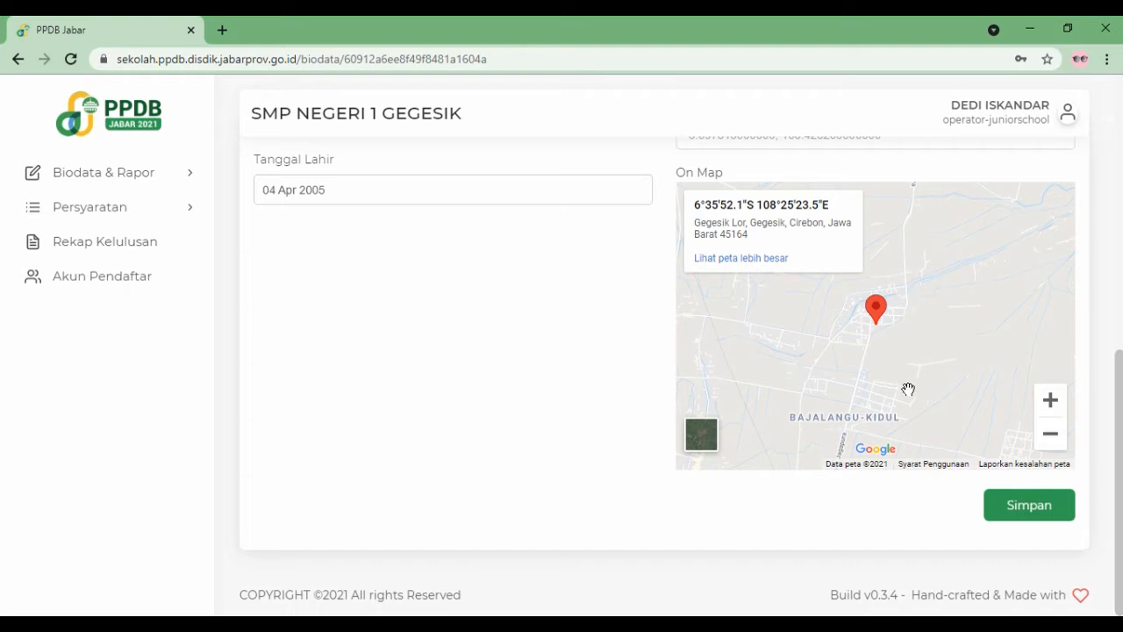
left_click(1031, 516)
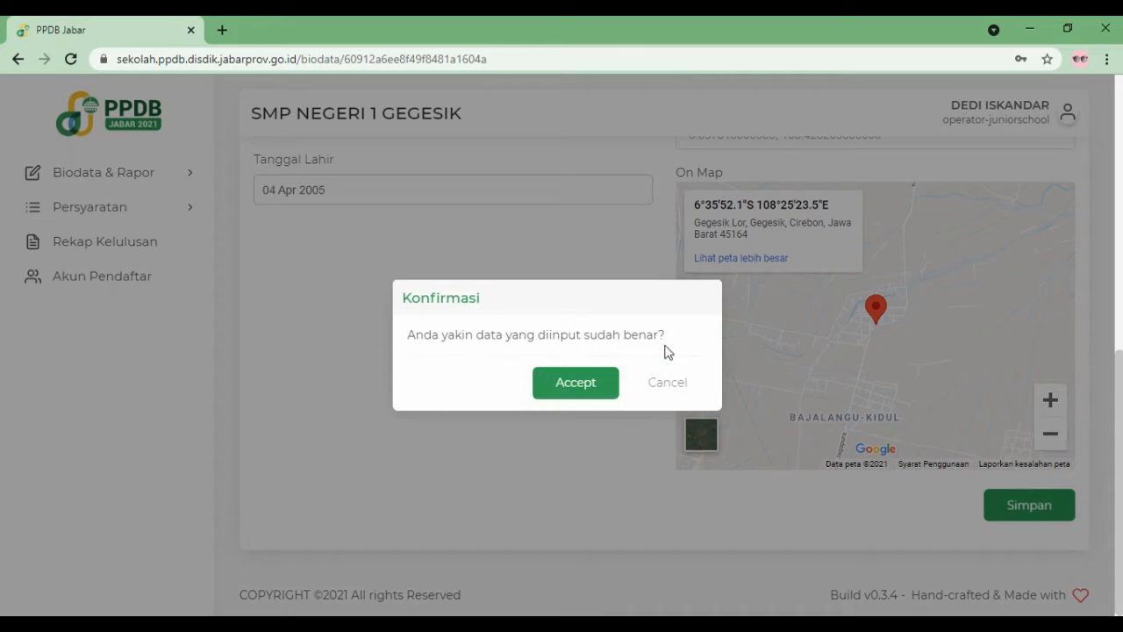
left_click(565, 389)
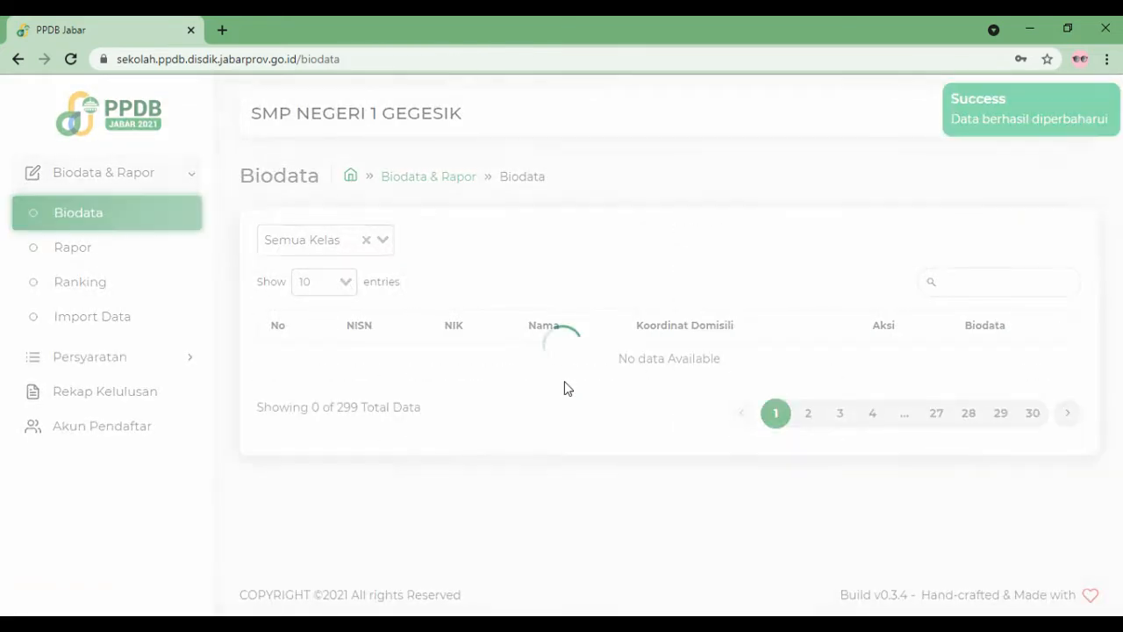
- Open the Rapor list and bring up the grade input form of the first student
left_click(74, 250)
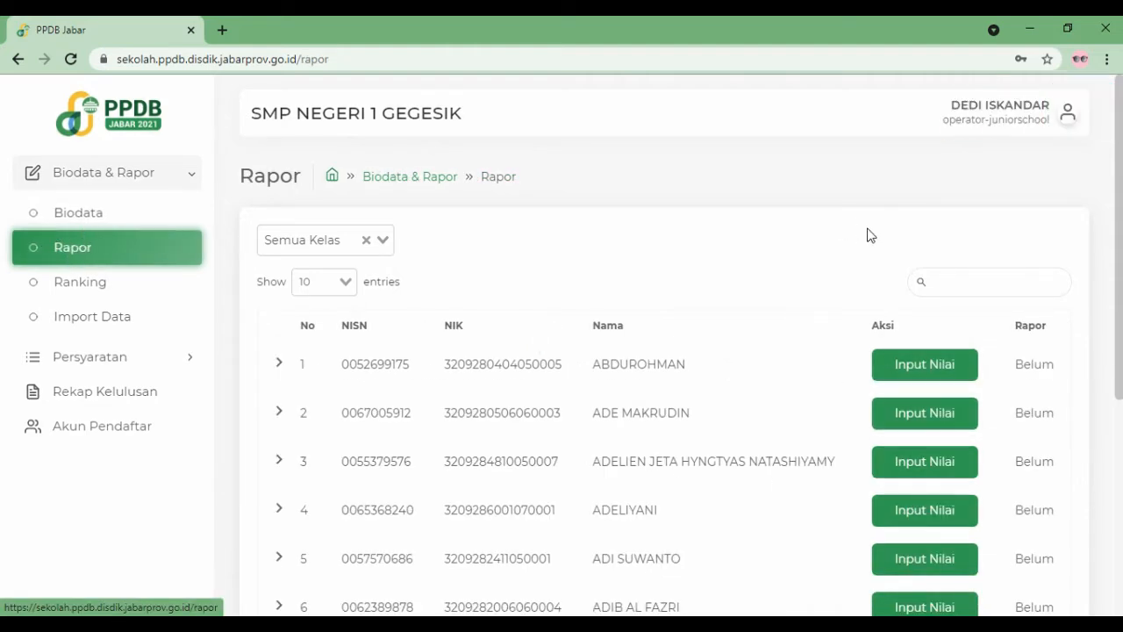
left_click_drag(1117, 183, 1116, 253)
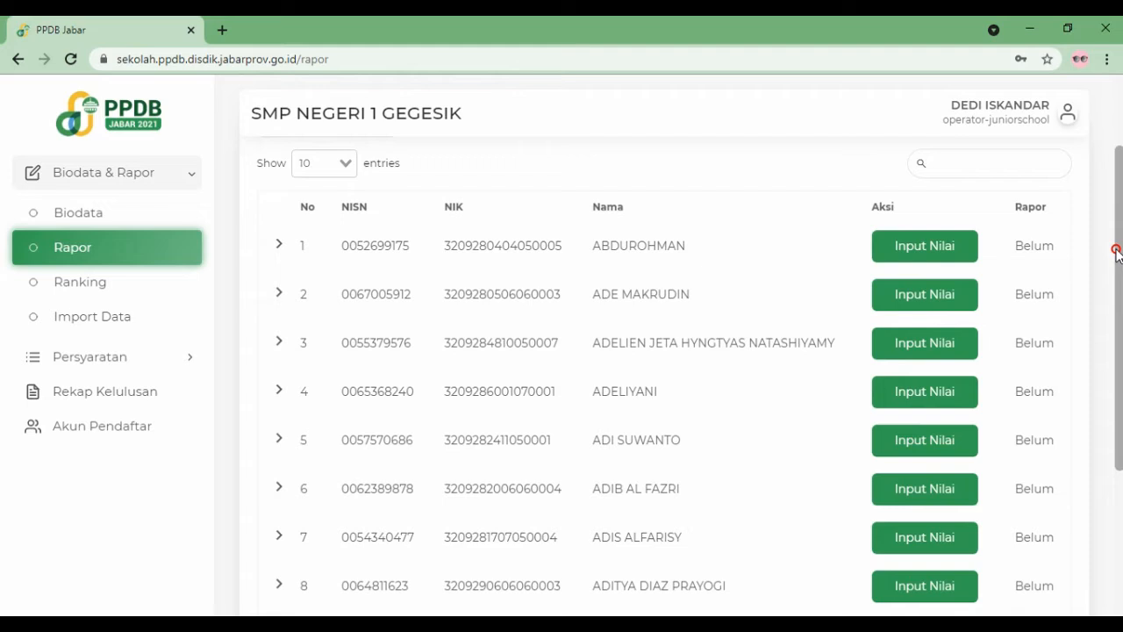
left_click_drag(1117, 252, 1117, 255)
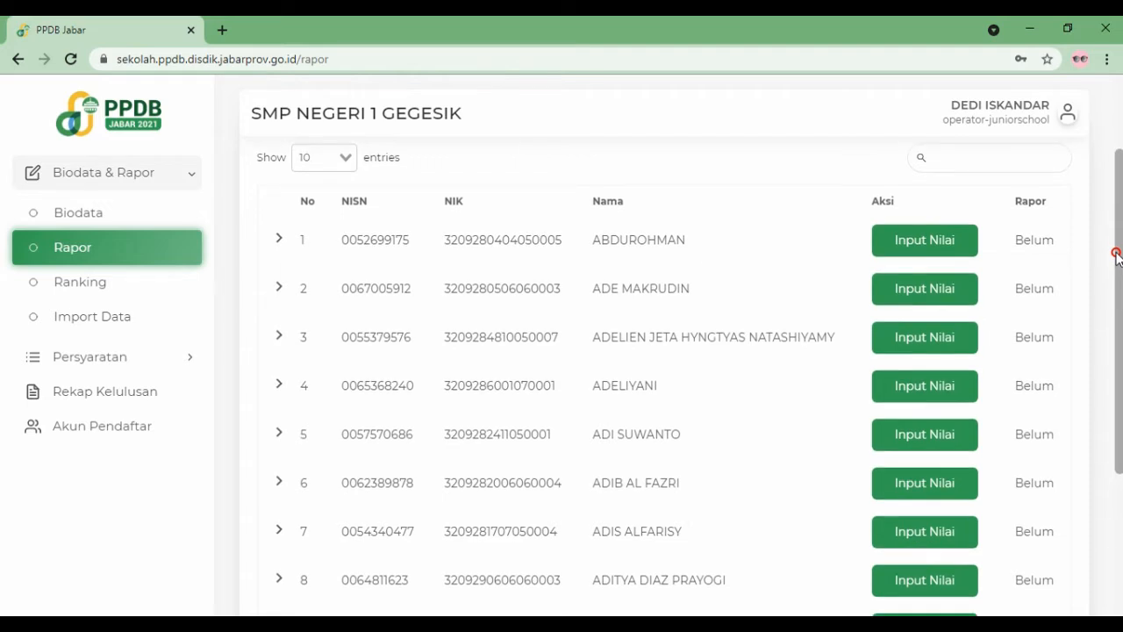
left_click_drag(1116, 254, 1116, 234)
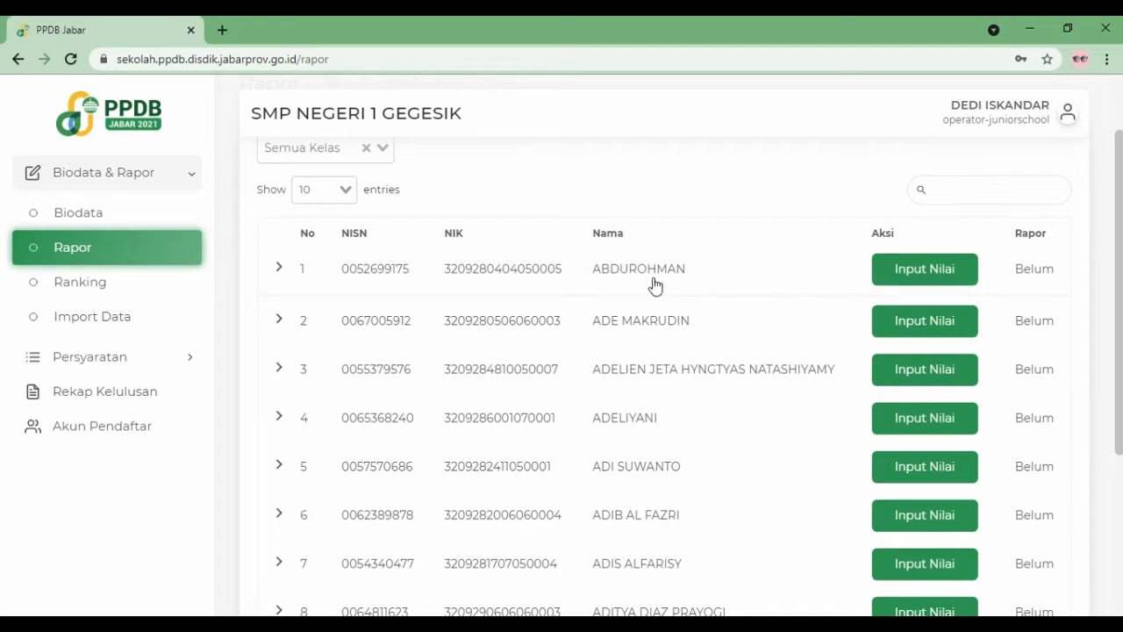
left_click(930, 271)
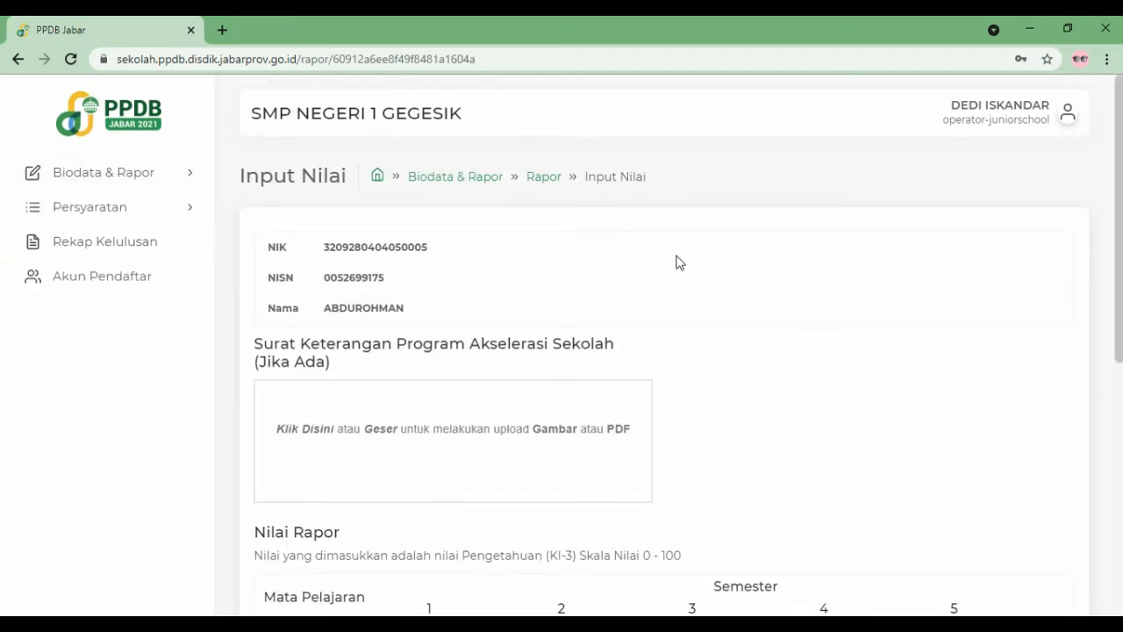
- Enter 78 as the Pend. Agama grade for each of semesters 1 to 5, and look over the remaining subject rows
scroll(677, 257, "down", 1)
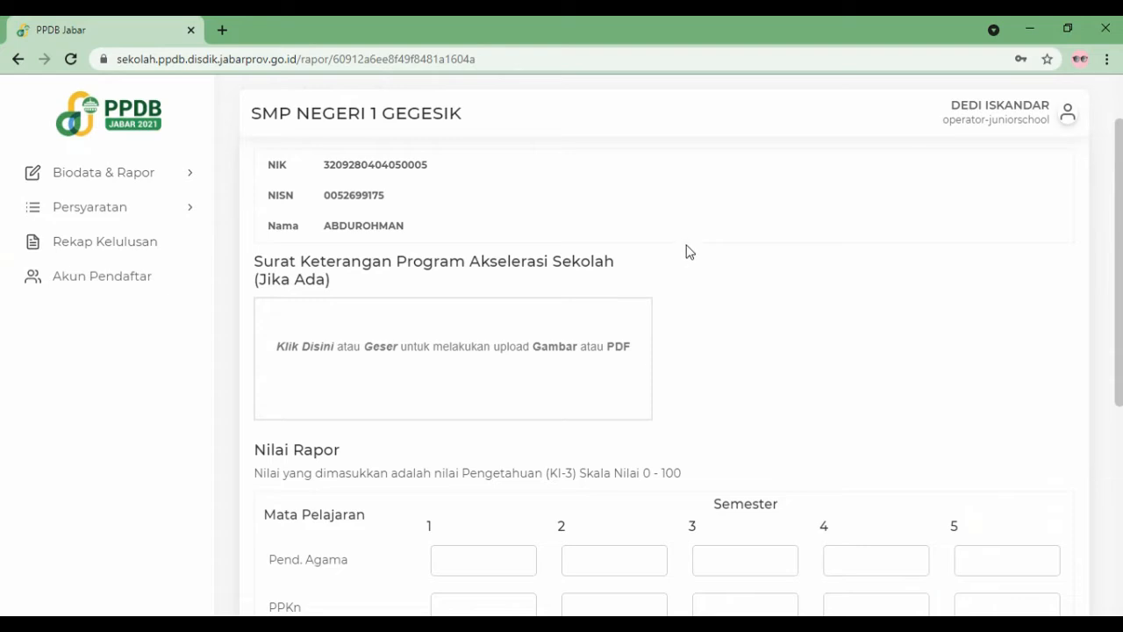
scroll(689, 253, "down", 2)
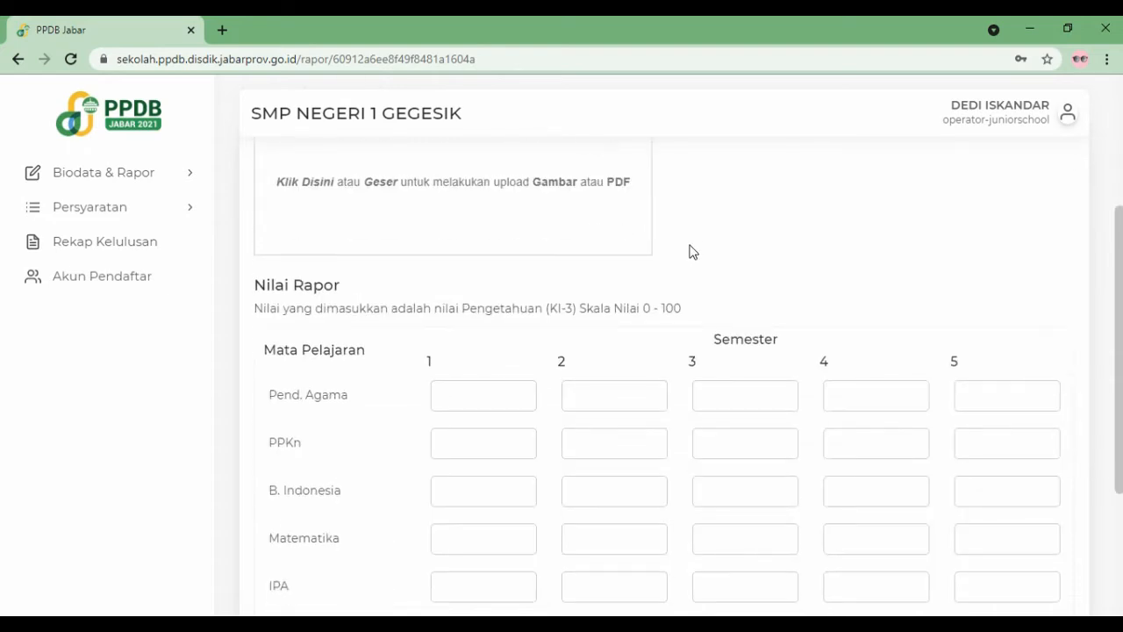
left_click(496, 389)
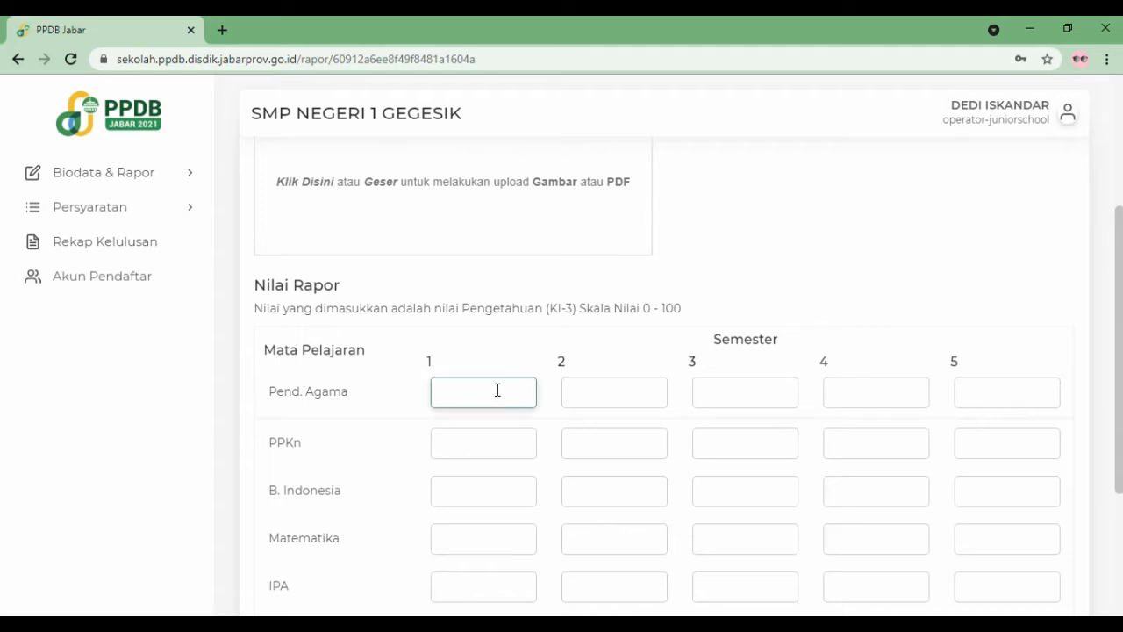
type("78")
left_click(619, 397)
type("78")
left_click(763, 396)
type("78")
left_click(856, 393)
type("78")
left_click(980, 398)
type("7")
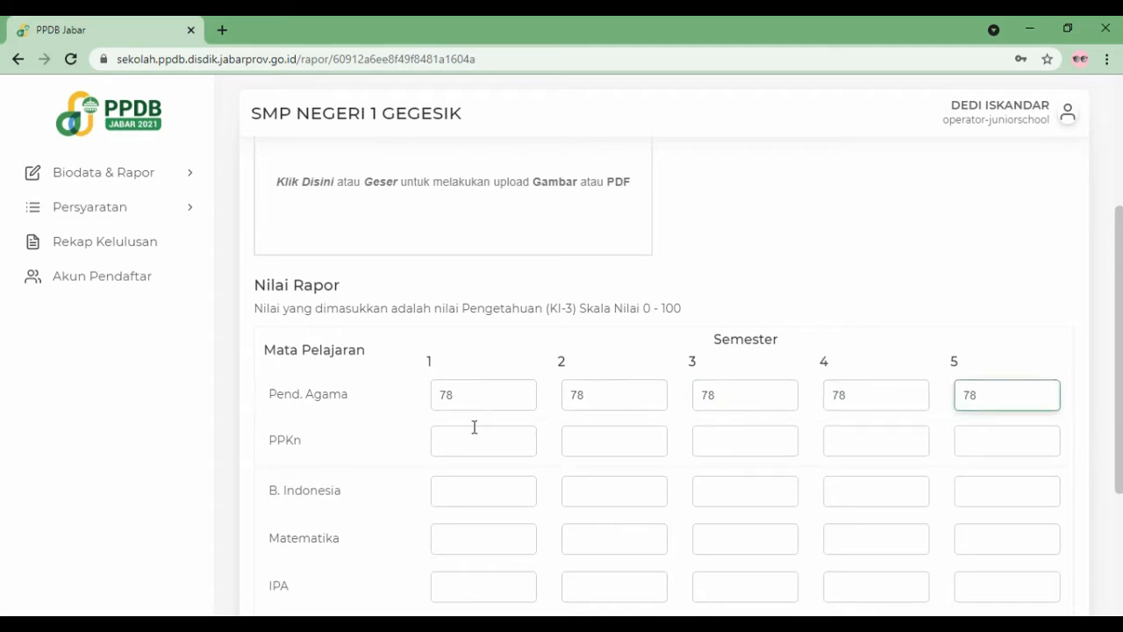
scroll(1119, 415, "down", 3)
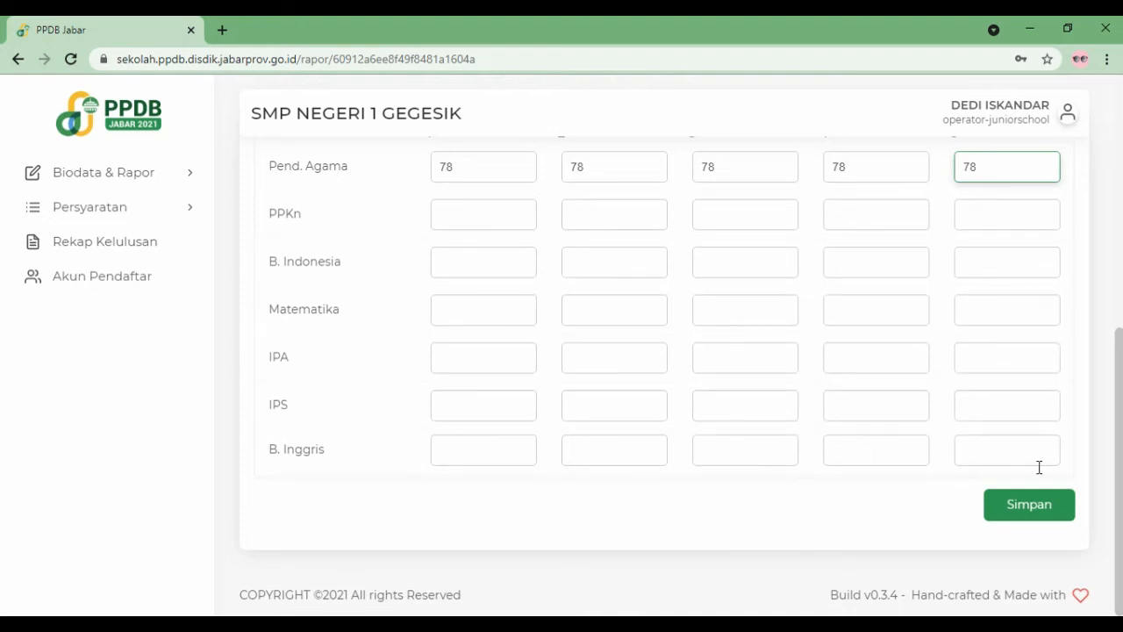
scroll(1029, 505, "up", 3)
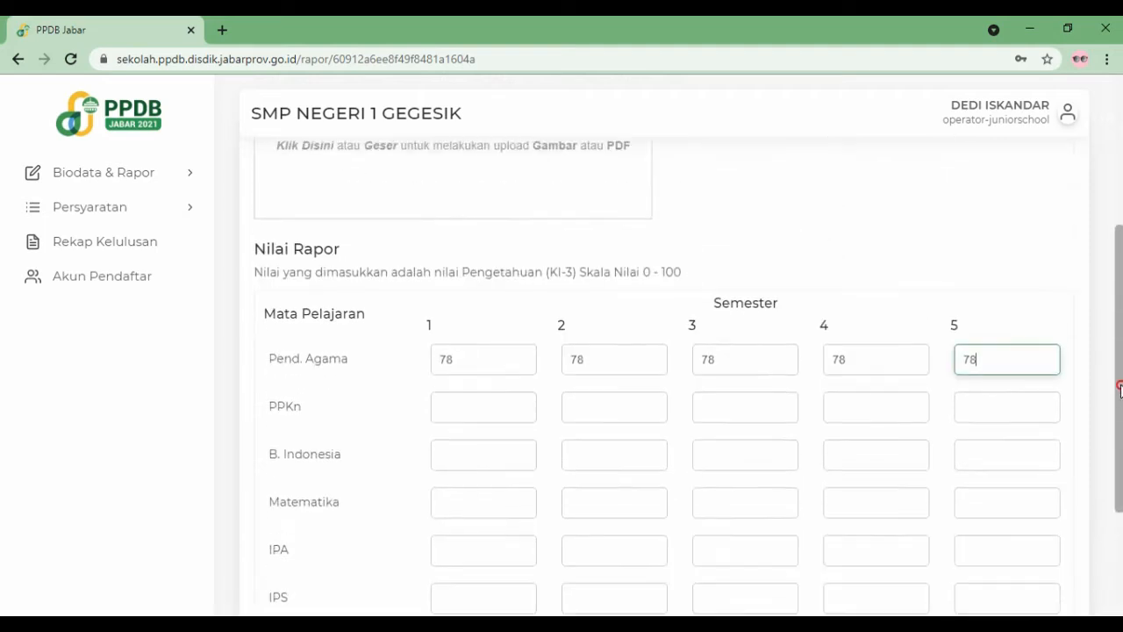
scroll(1029, 505, "up", 1)
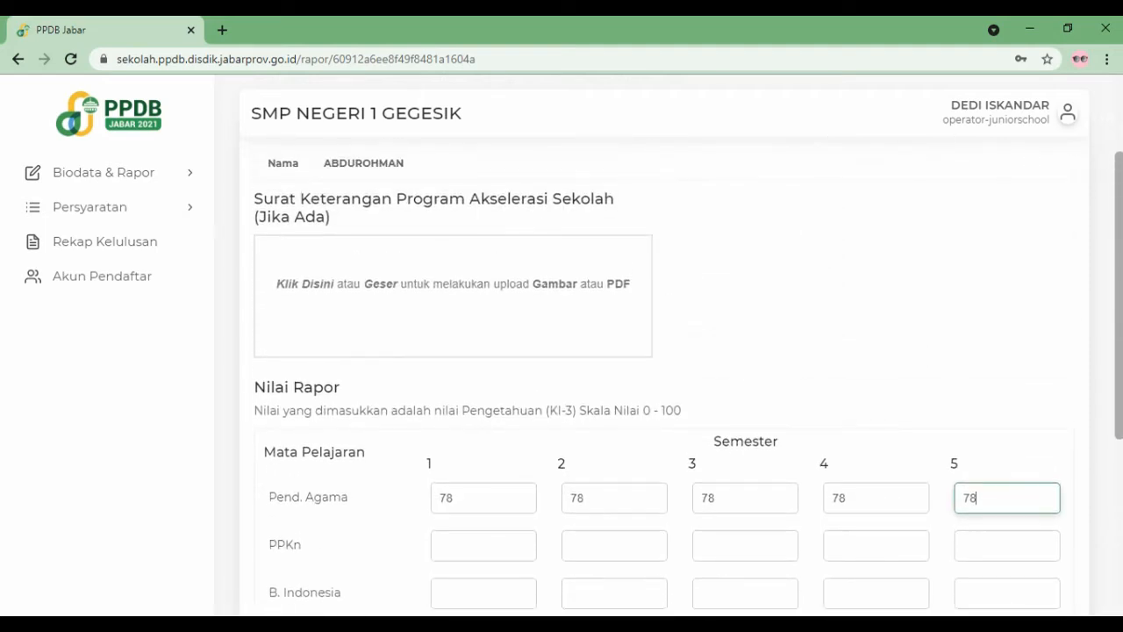
- Open the ranking form for class 9A and go through the first student's ranking fields for semesters 1 to 5
left_click(173, 173)
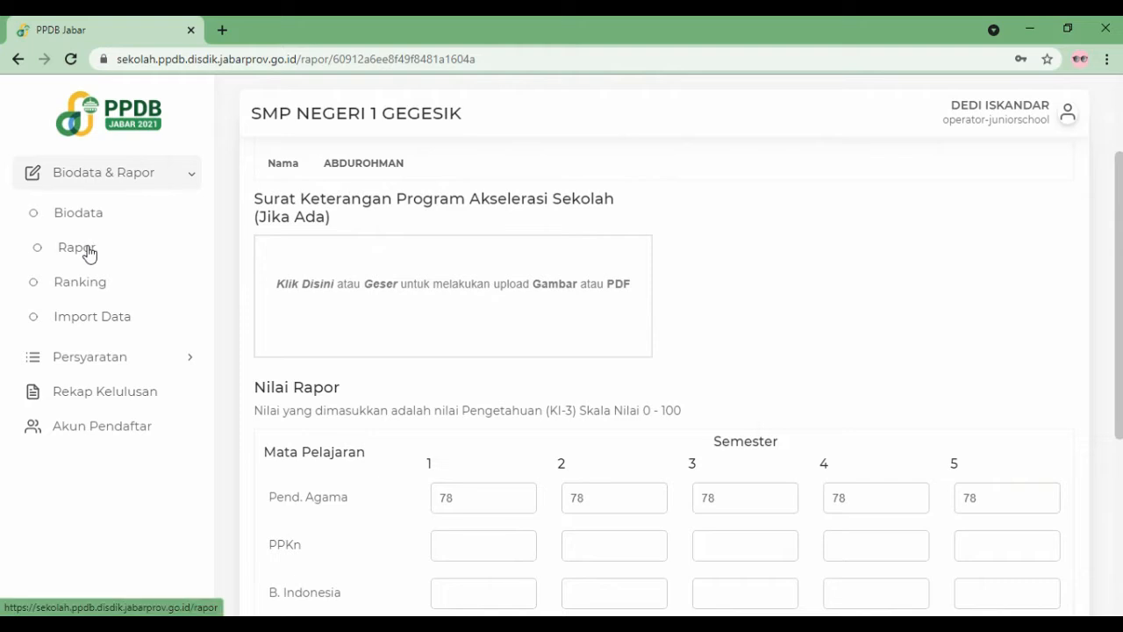
left_click(104, 291)
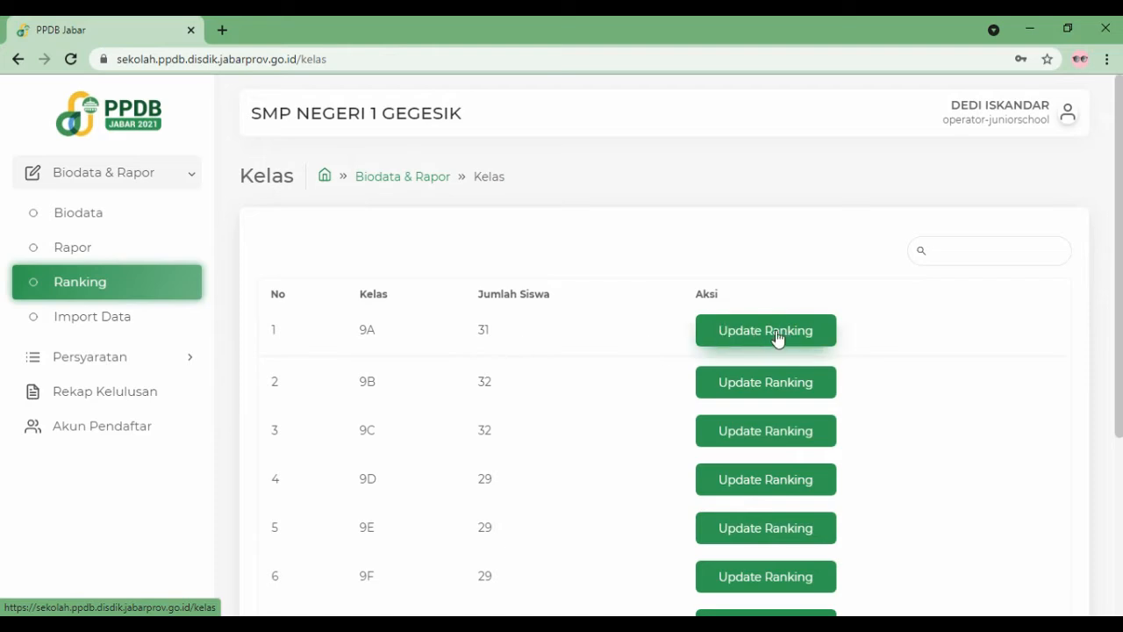
left_click(806, 342)
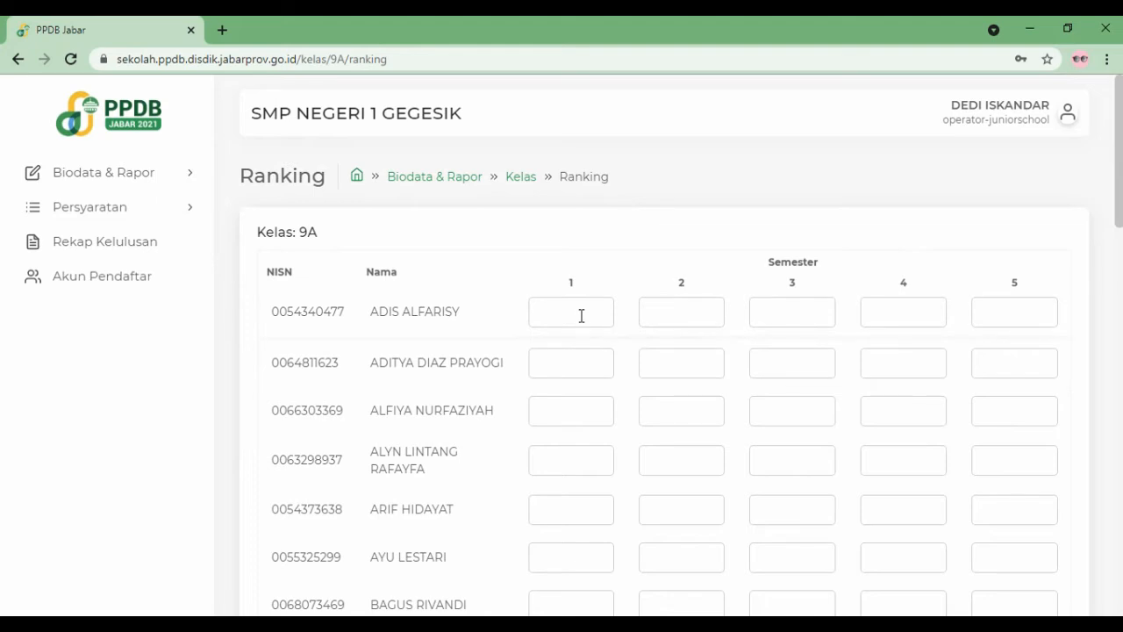
left_click(581, 316)
left_click(676, 313)
left_click(792, 311)
left_click(922, 306)
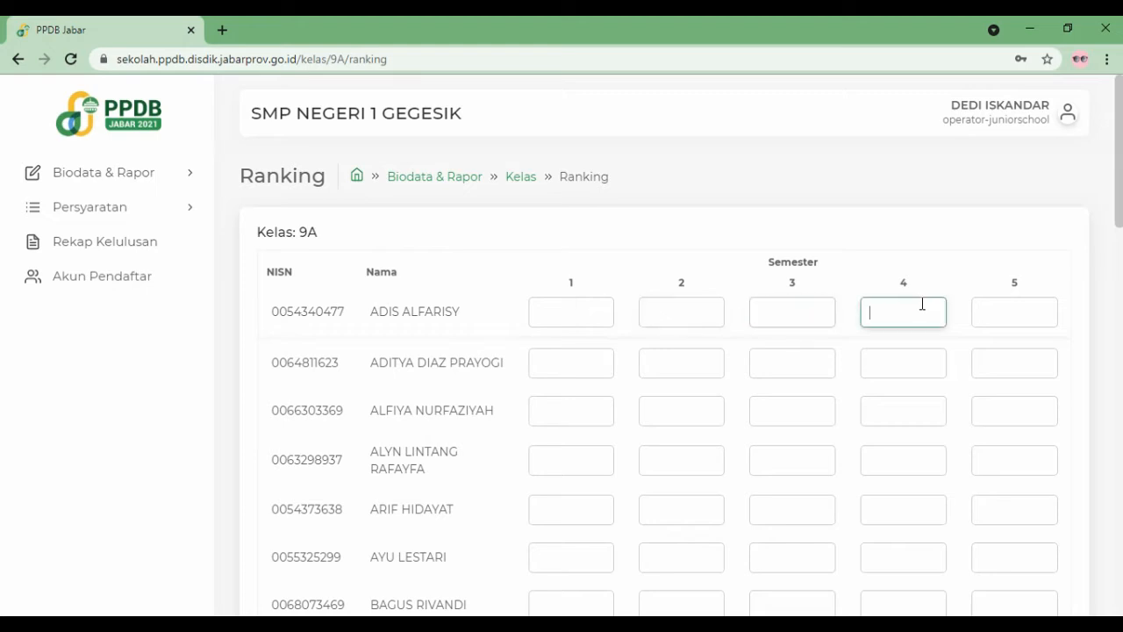
left_click(1022, 304)
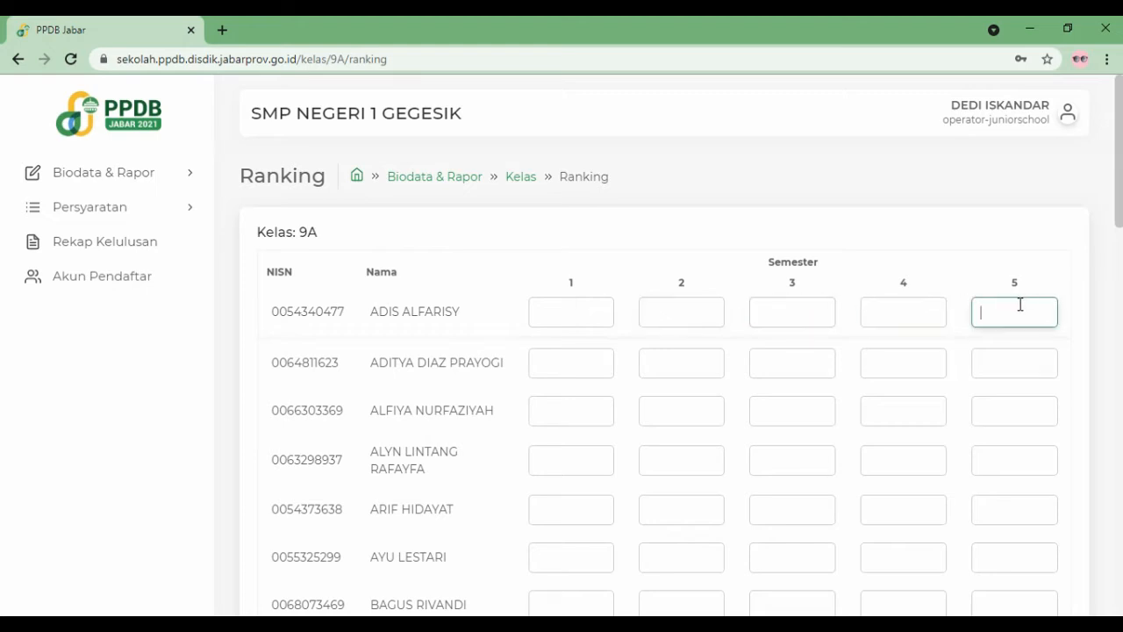
- Open the Import Data page and export the graduate data of class 9A
left_click(170, 183)
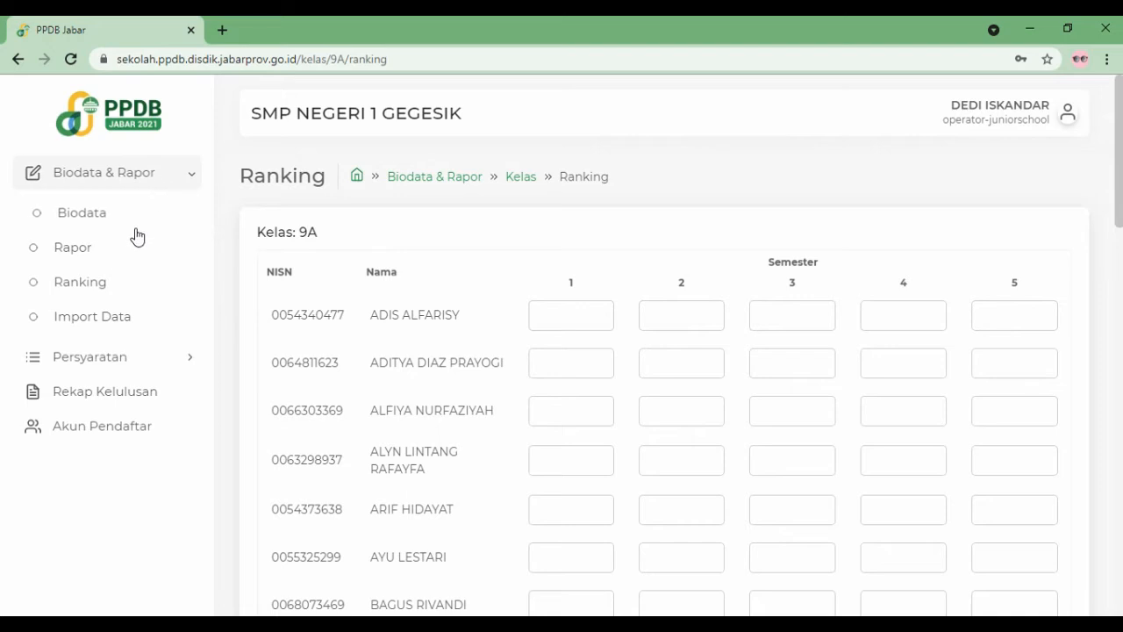
left_click(106, 321)
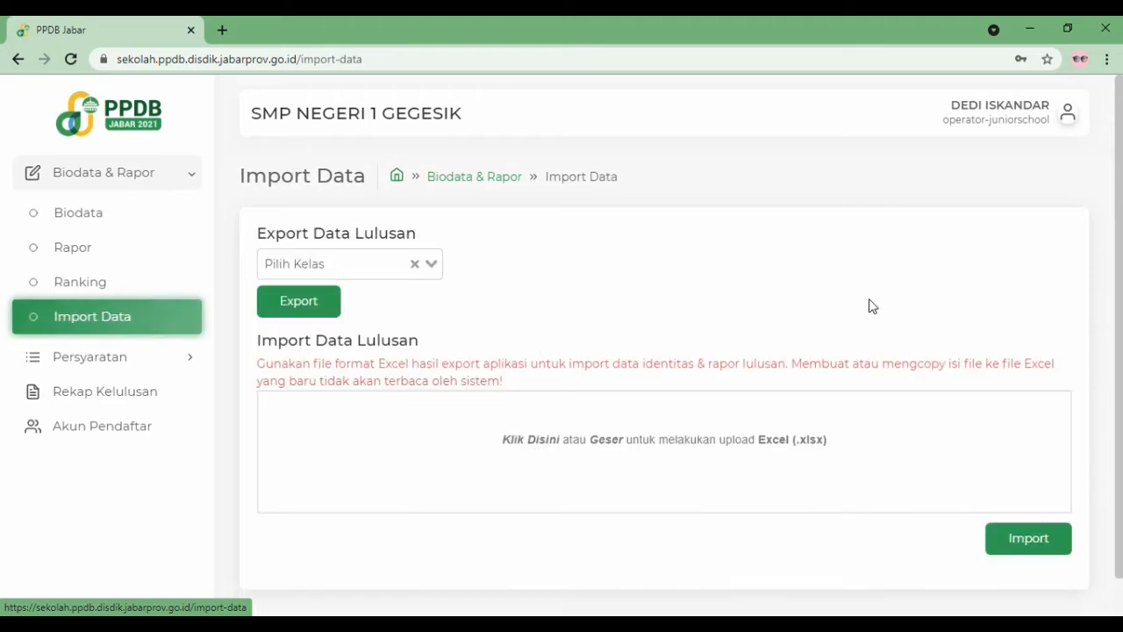
left_click(432, 263)
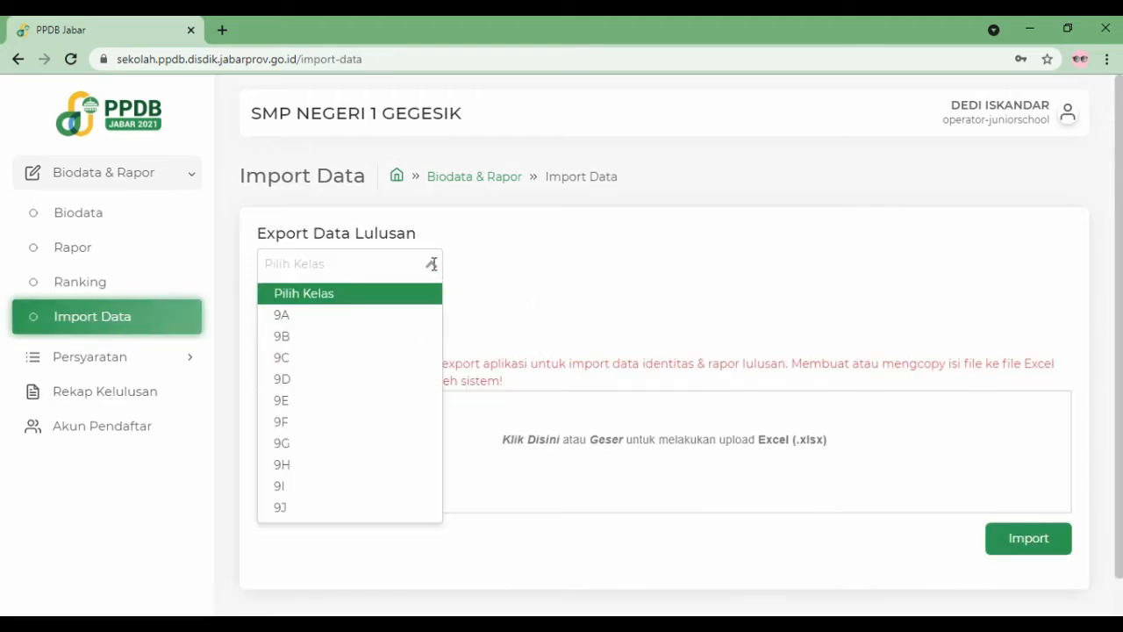
left_click(554, 268)
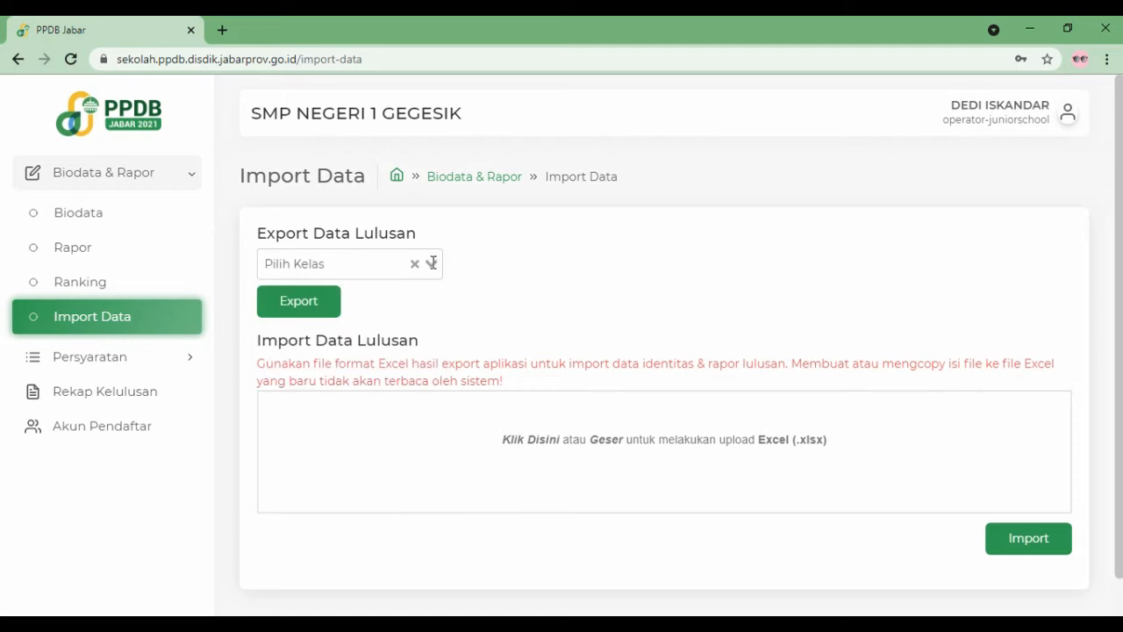
left_click(432, 262)
left_click(301, 317)
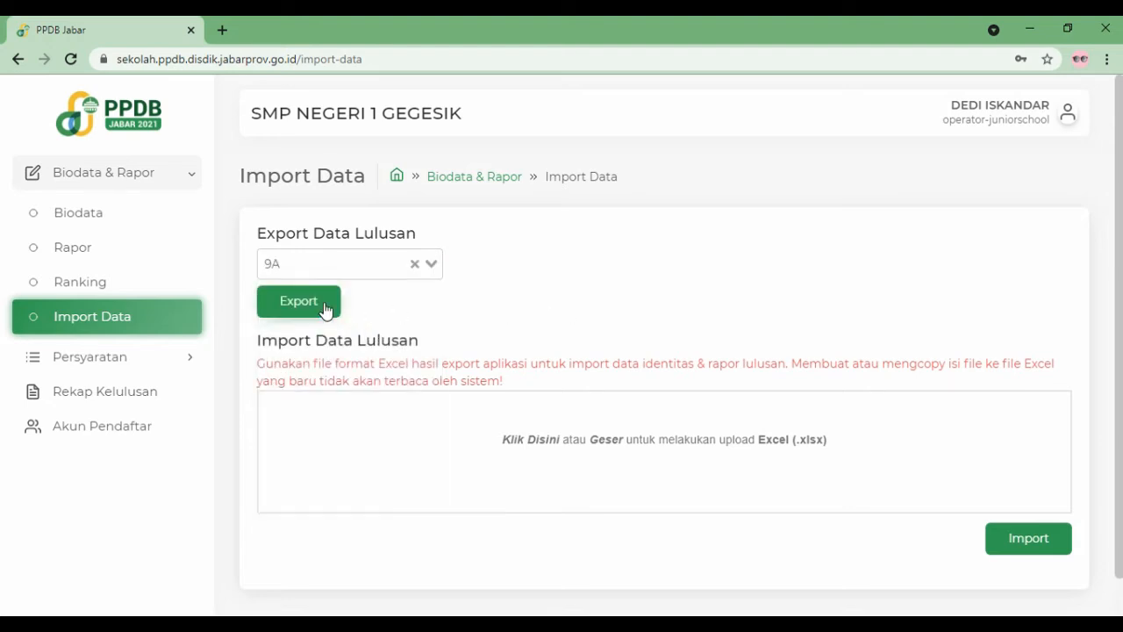
left_click(305, 306)
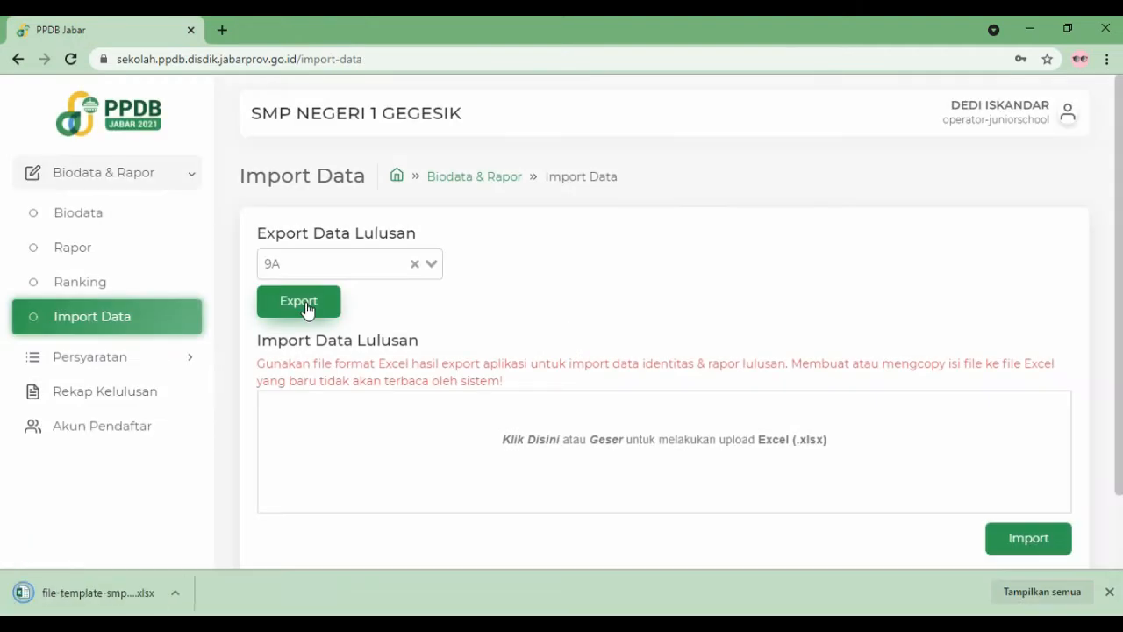
- Export the graduate data of classes 9B, 9C and 9D, one class at a time
left_click(434, 265)
left_click(376, 339)
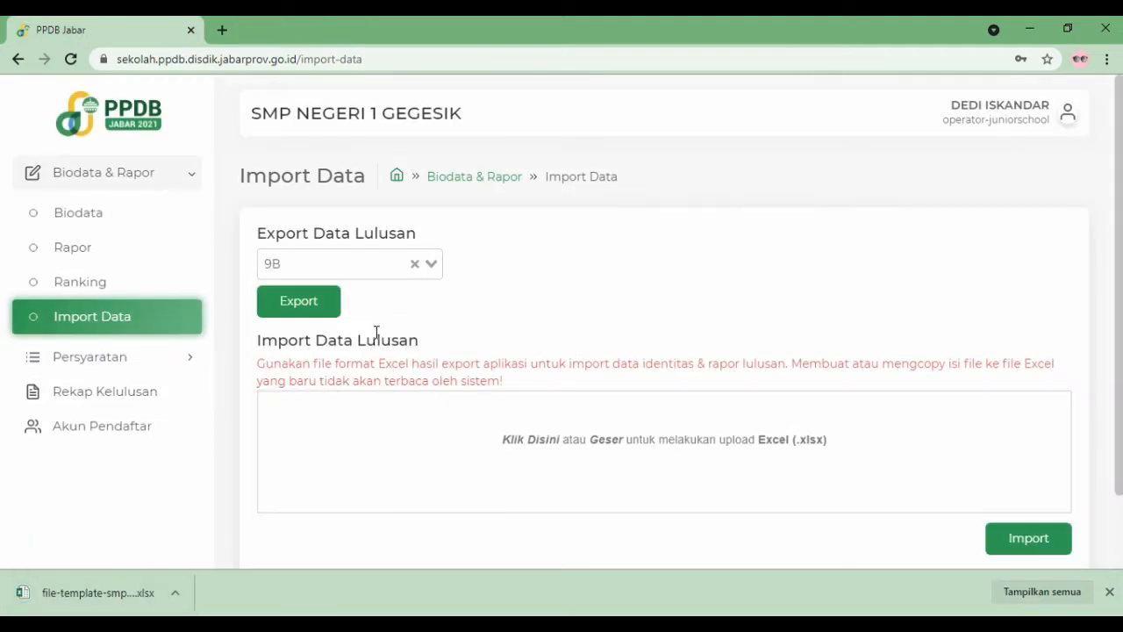
left_click(317, 308)
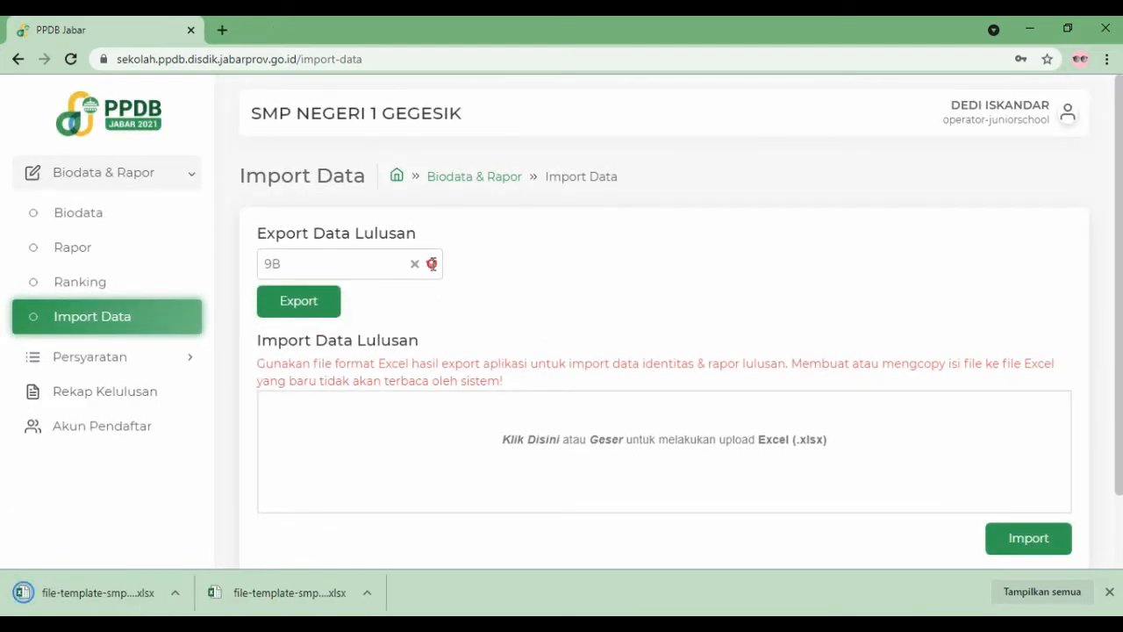
left_click(431, 264)
left_click(314, 357)
left_click(309, 304)
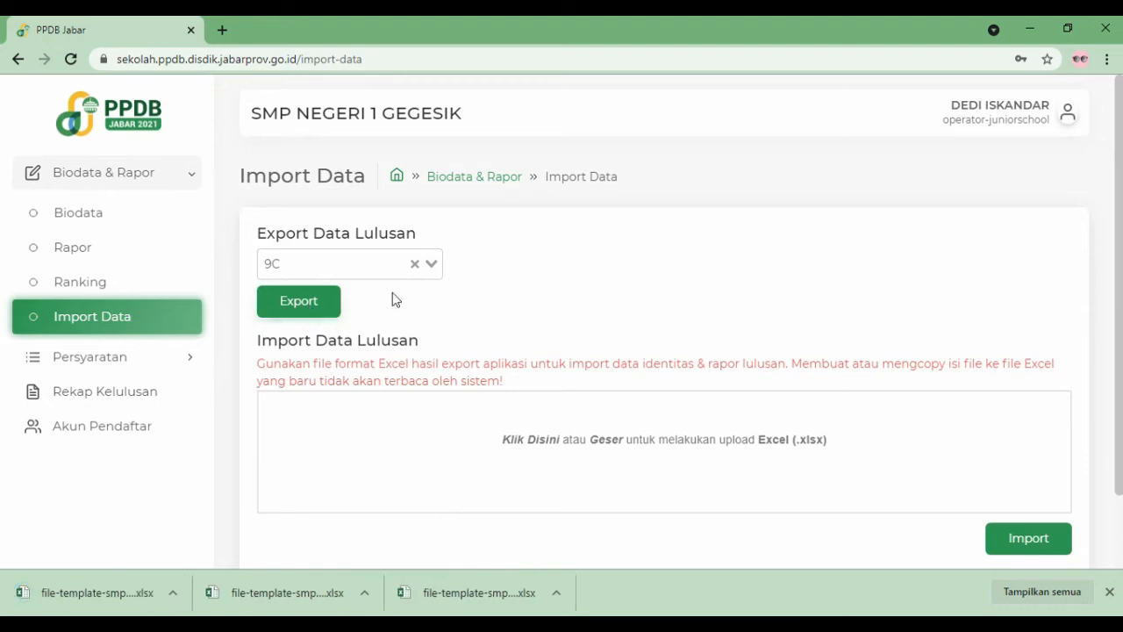
left_click(431, 263)
left_click(333, 372)
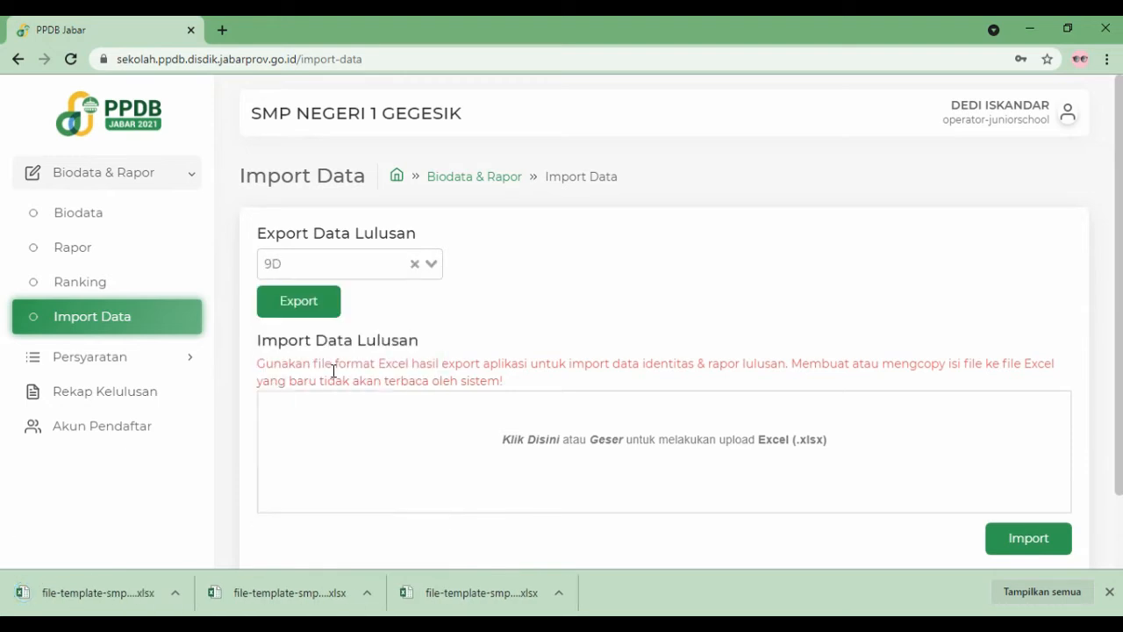
left_click(321, 304)
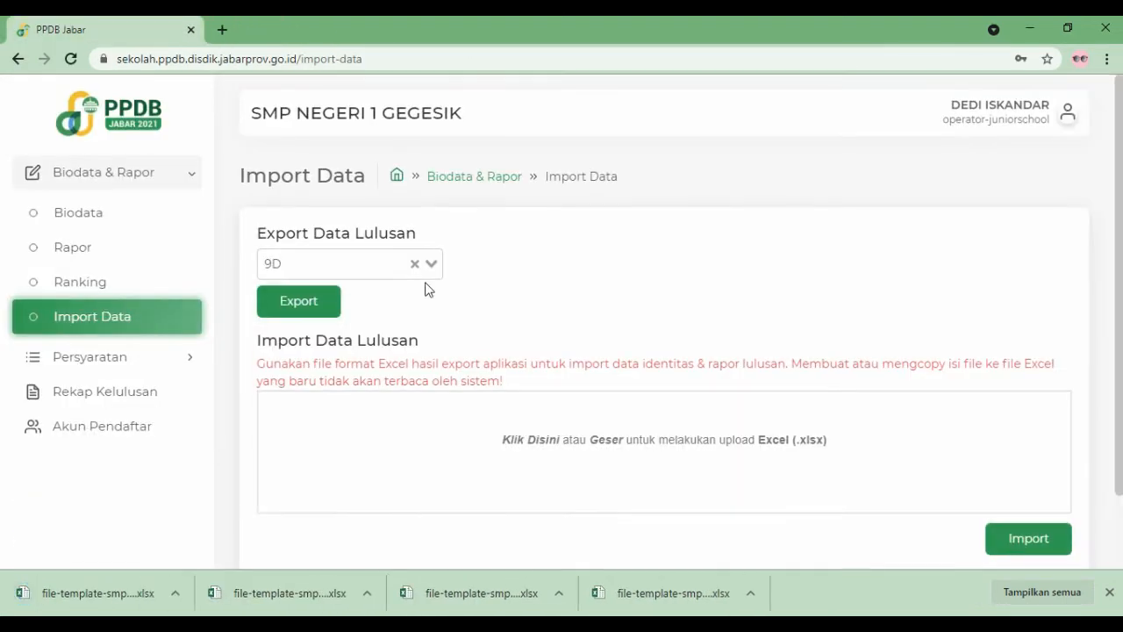
- Export the graduate data of classes 9E, 9F and 9G as separate files
left_click(429, 262)
left_click(353, 398)
left_click(306, 309)
left_click(429, 263)
left_click(323, 442)
left_click(406, 263)
left_click(309, 421)
left_click(306, 312)
left_click(408, 269)
left_click(324, 441)
left_click(300, 303)
- Export the graduate data of the remaining classes 9H, 9I and 9J as separate files
left_click(432, 263)
left_click(324, 461)
left_click(304, 302)
left_click(435, 261)
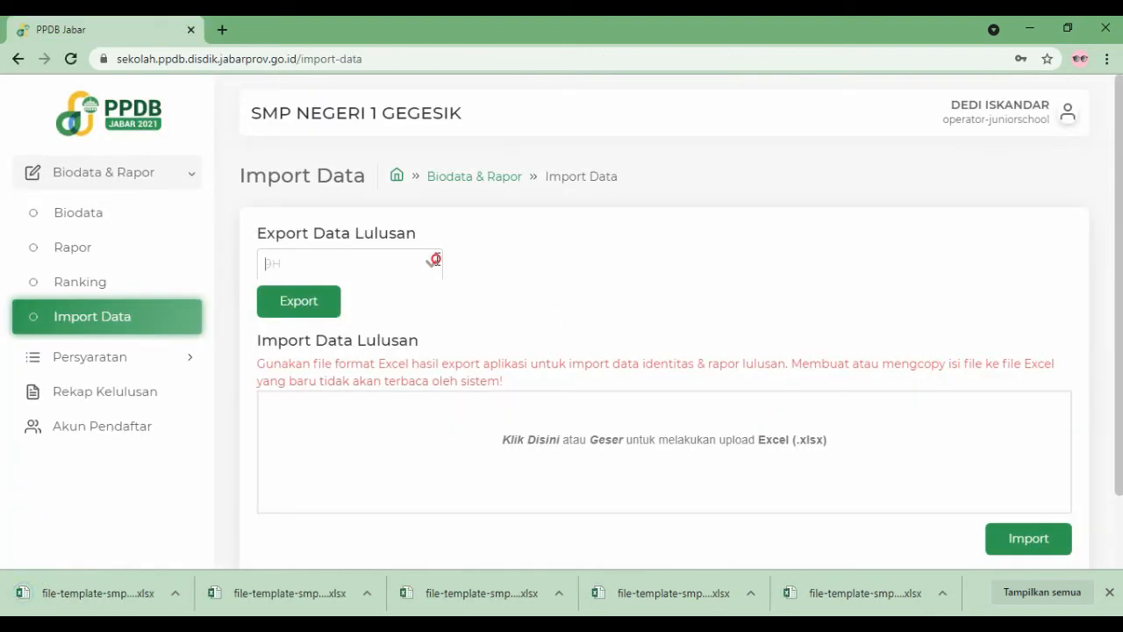
left_click(311, 486)
left_click(306, 314)
left_click(429, 263)
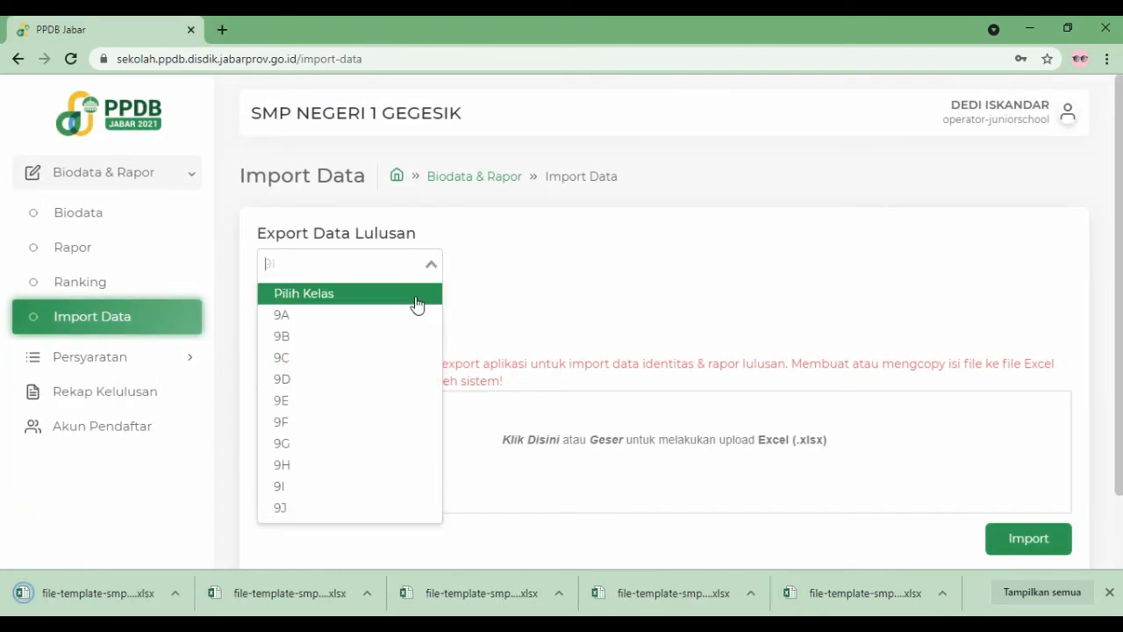
left_click(331, 508)
left_click(310, 301)
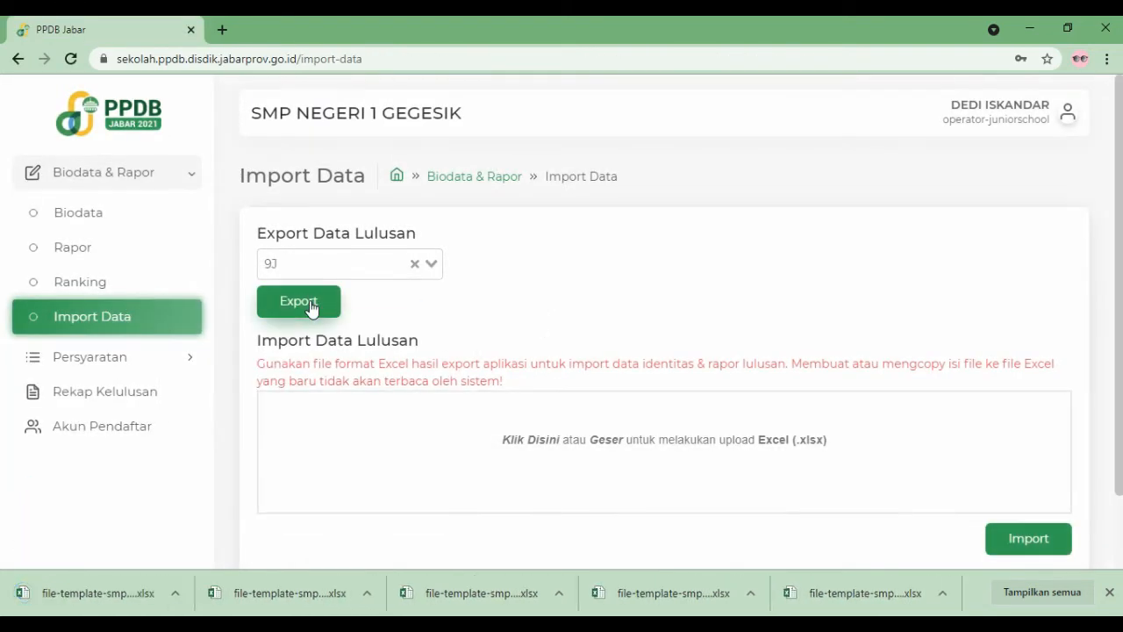
- Open the downloaded class 9J template in Excel and enable it for editing
left_click(173, 594)
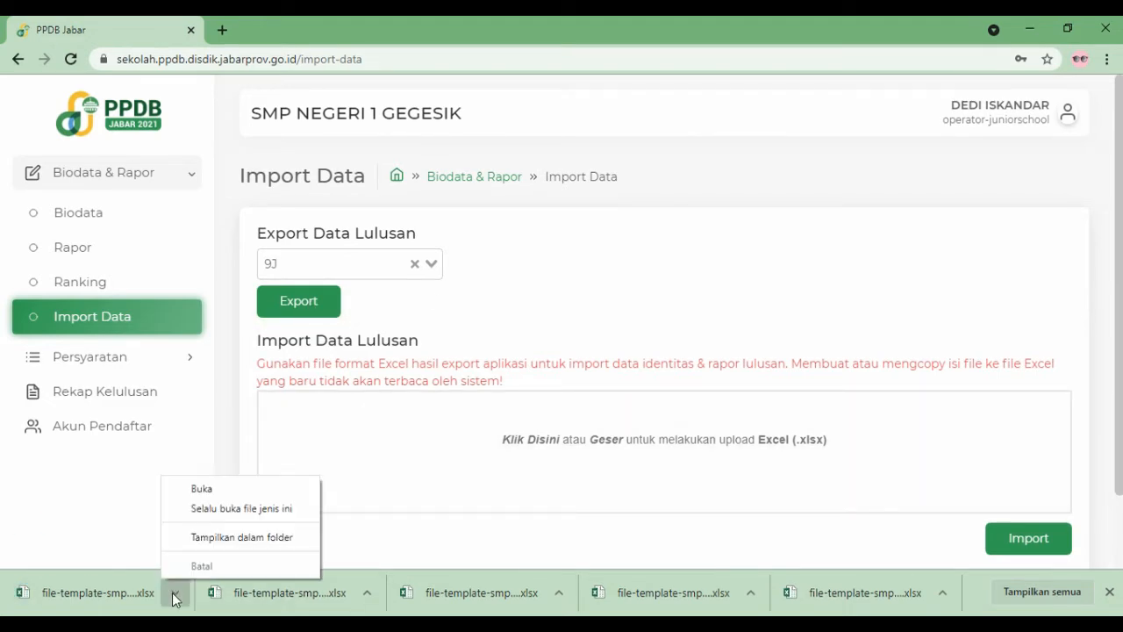
left_click(216, 491)
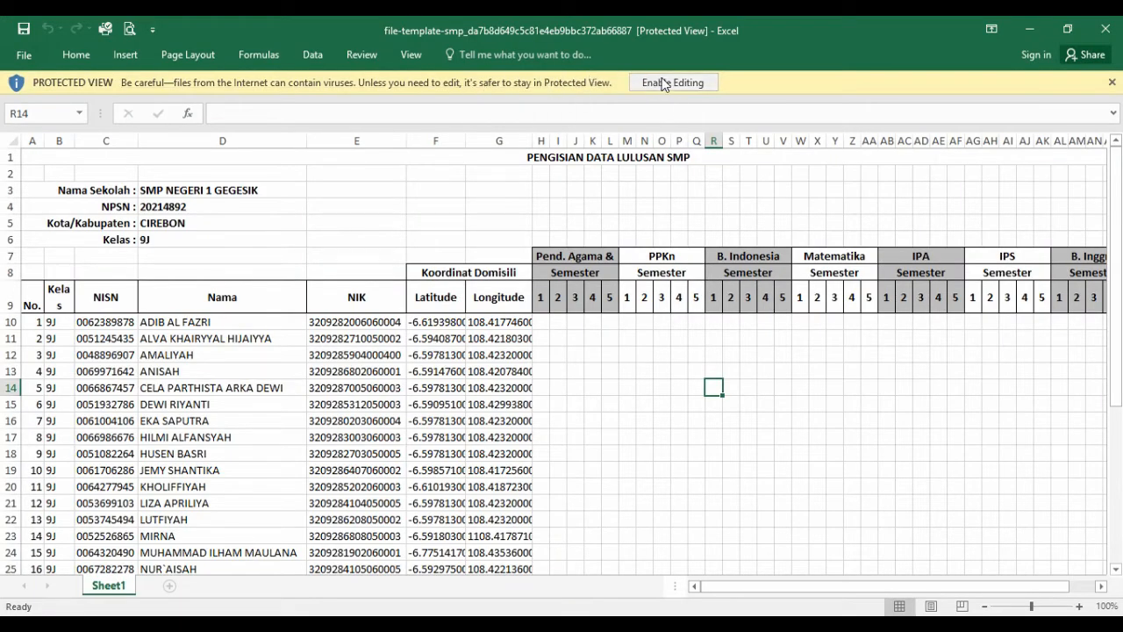
left_click(710, 84)
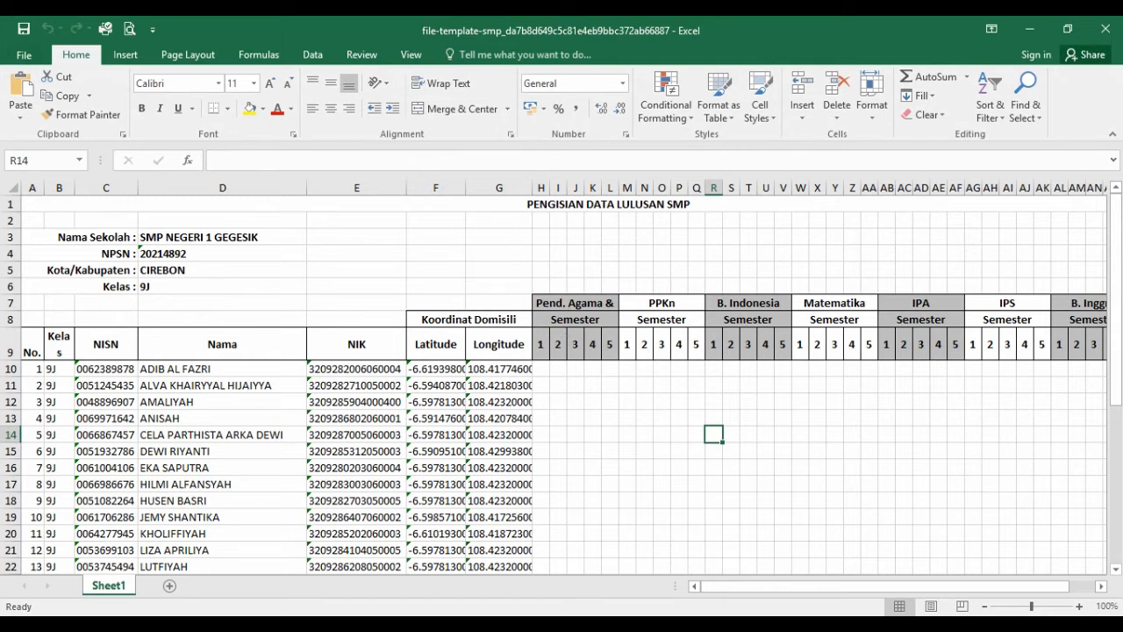
- Examine the template's subject grade and ranking columns for semesters 1 to 5 down to the last student row, and close the workbook
left_click(542, 364)
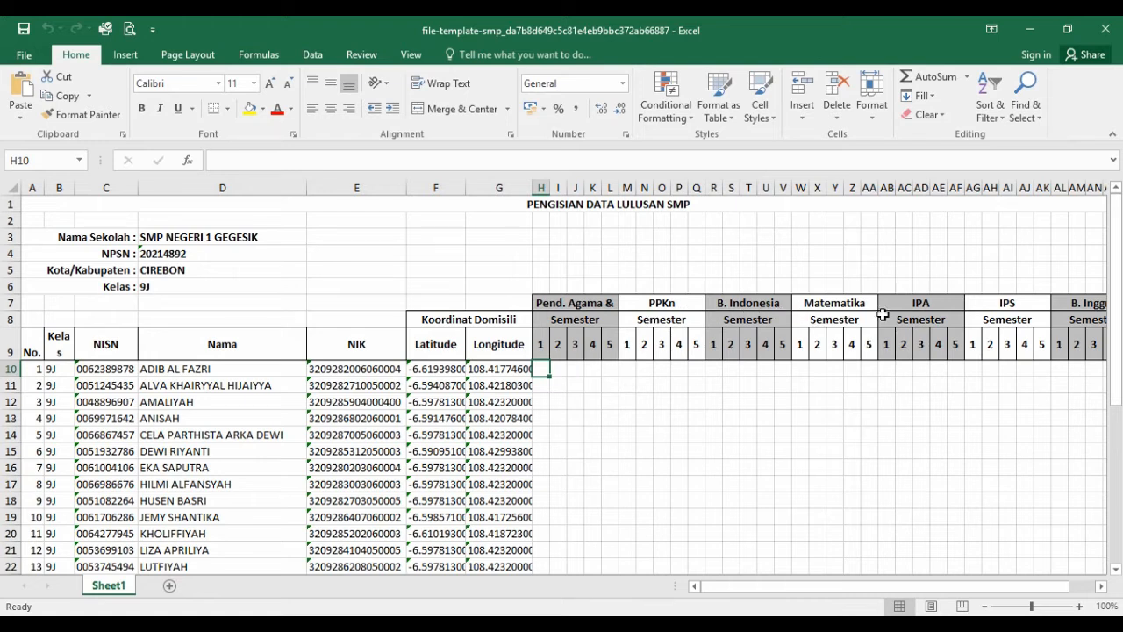
left_click_drag(740, 589, 789, 593)
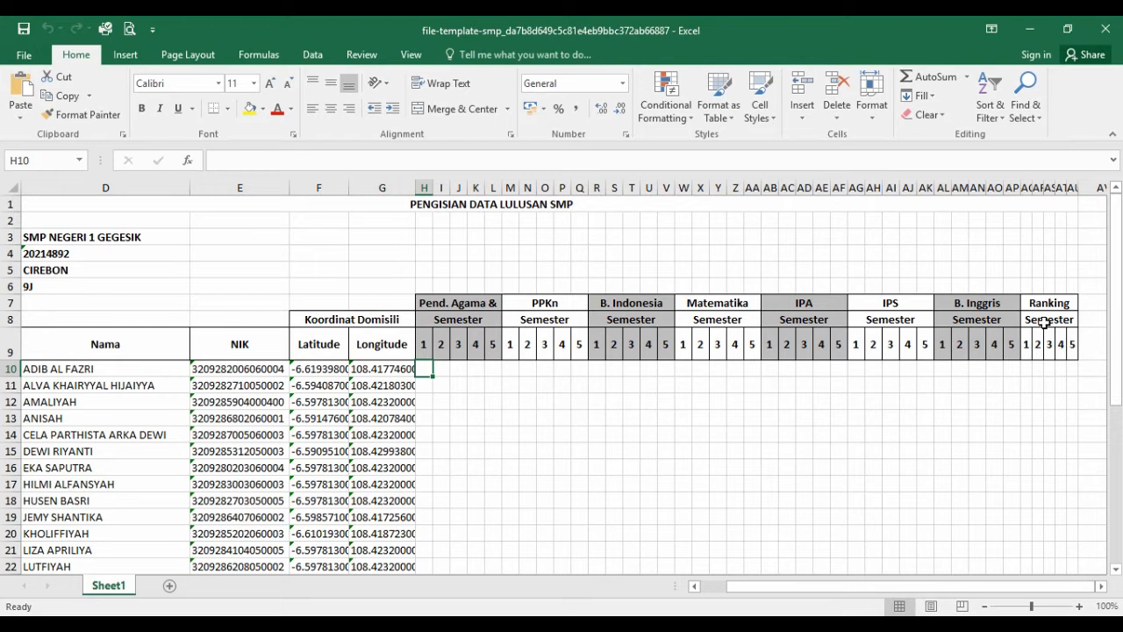
scroll(1058, 351, "down", 1)
scroll(1057, 351, "down", 5)
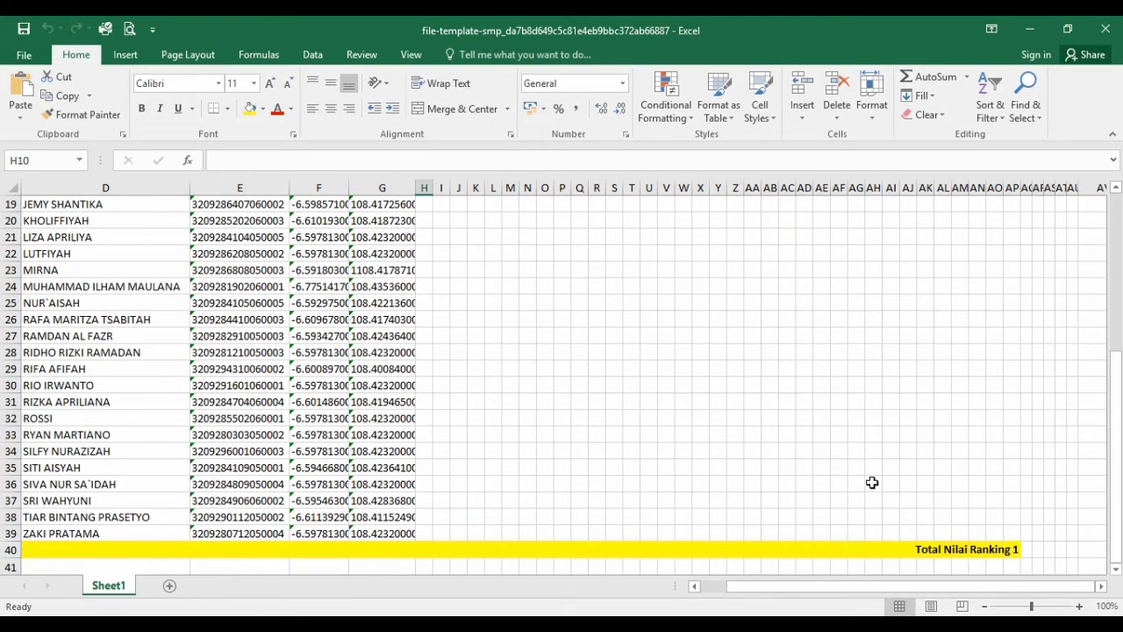
left_click(1116, 23)
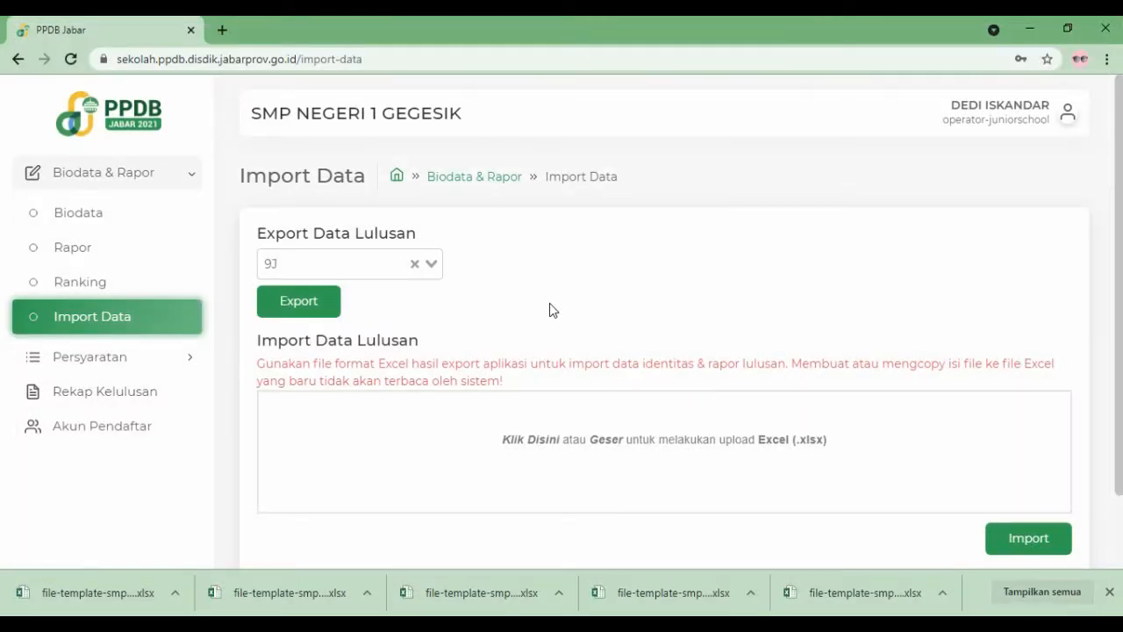
- Attach file-template-smp_042c4475bce3a69ff3ef9d8b23360db0 from the Downloads folder as the graduate data file for import
scroll(727, 357, "down", 1)
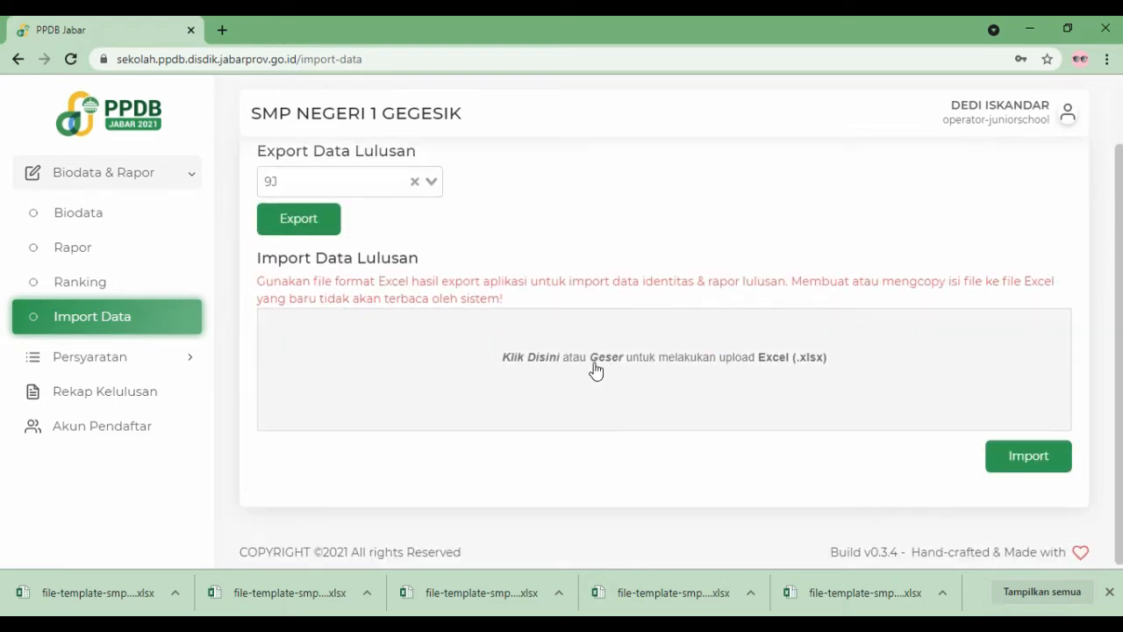
left_click(542, 365)
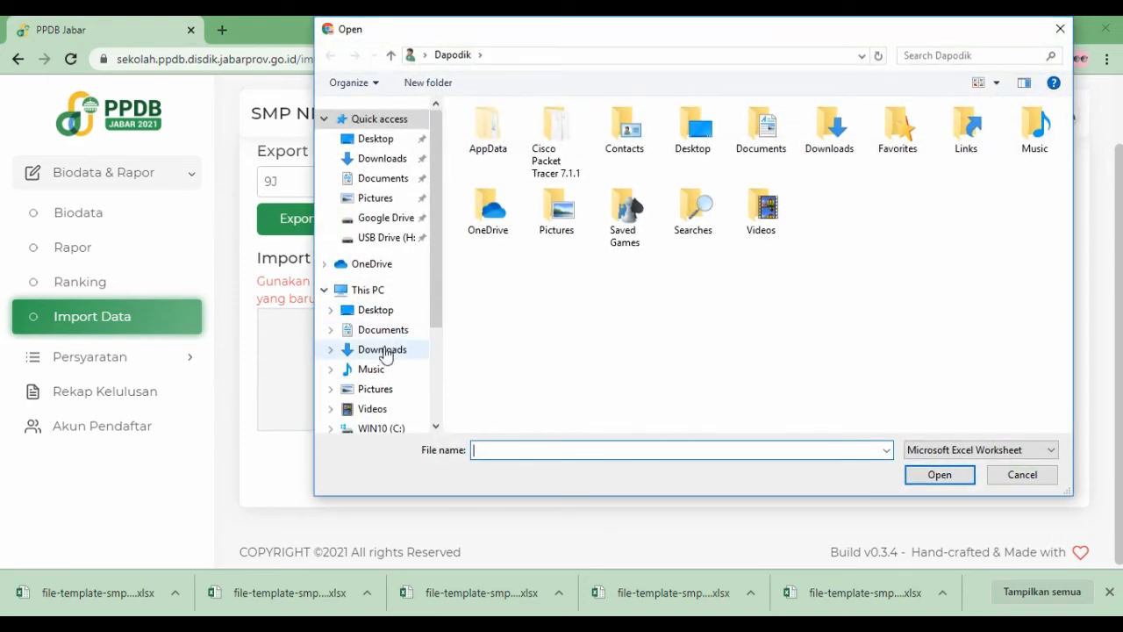
left_click(384, 349)
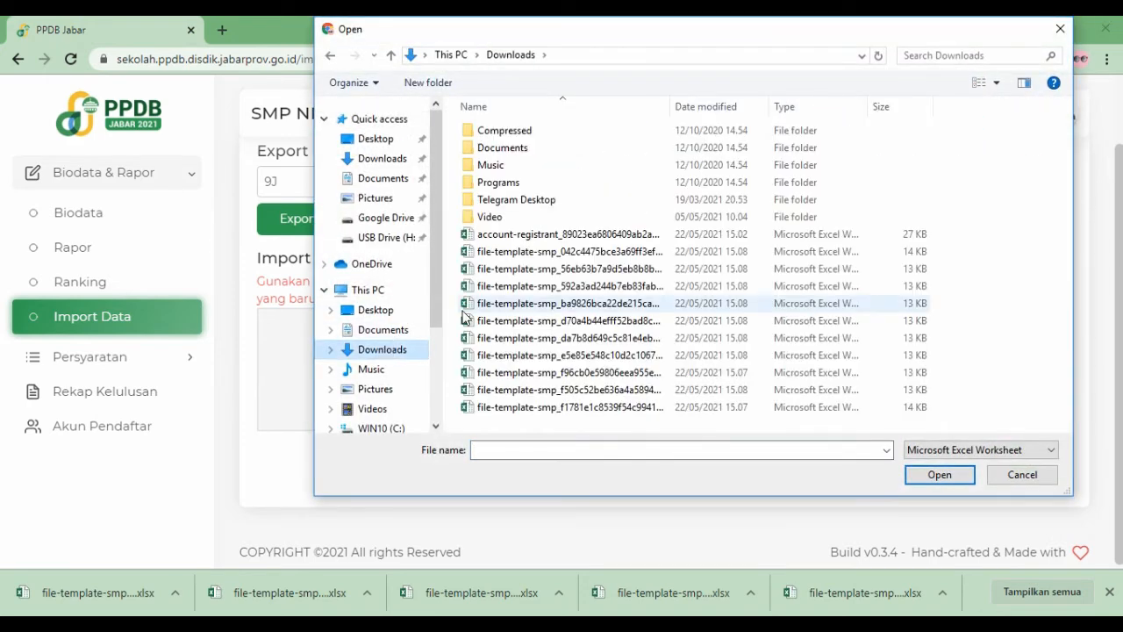
left_click_drag(677, 96, 830, 100)
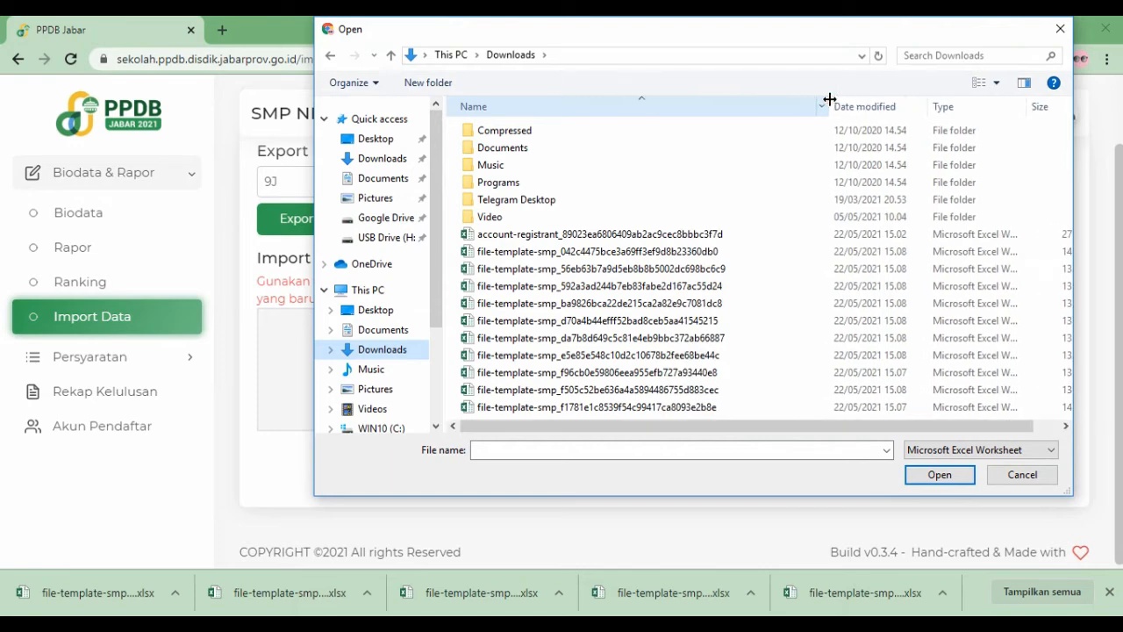
left_click(654, 235)
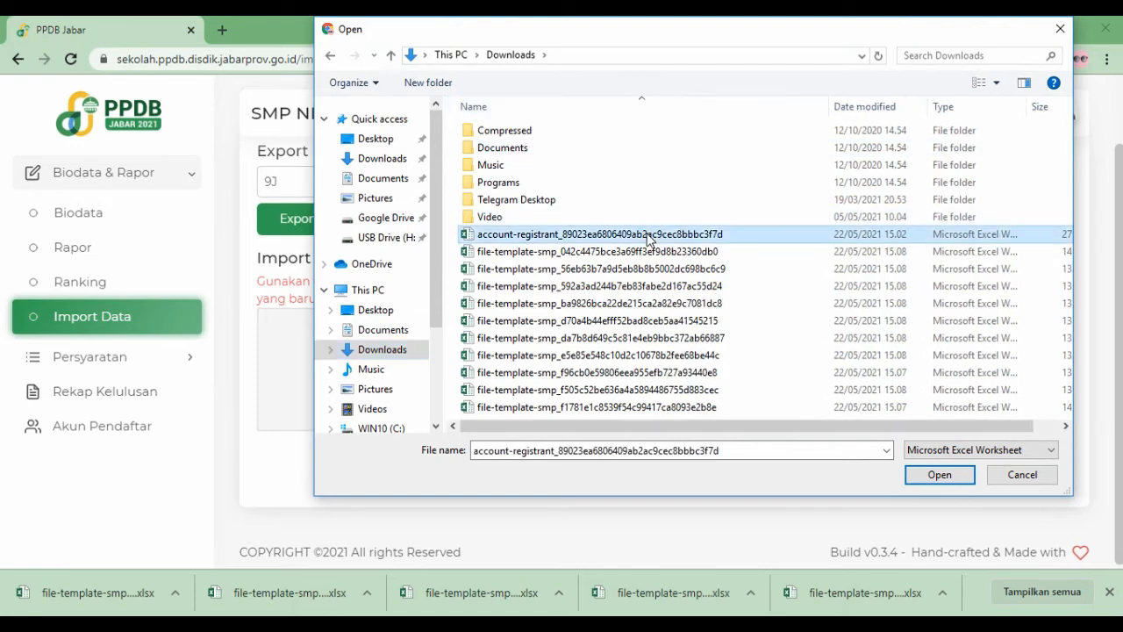
left_click(574, 252)
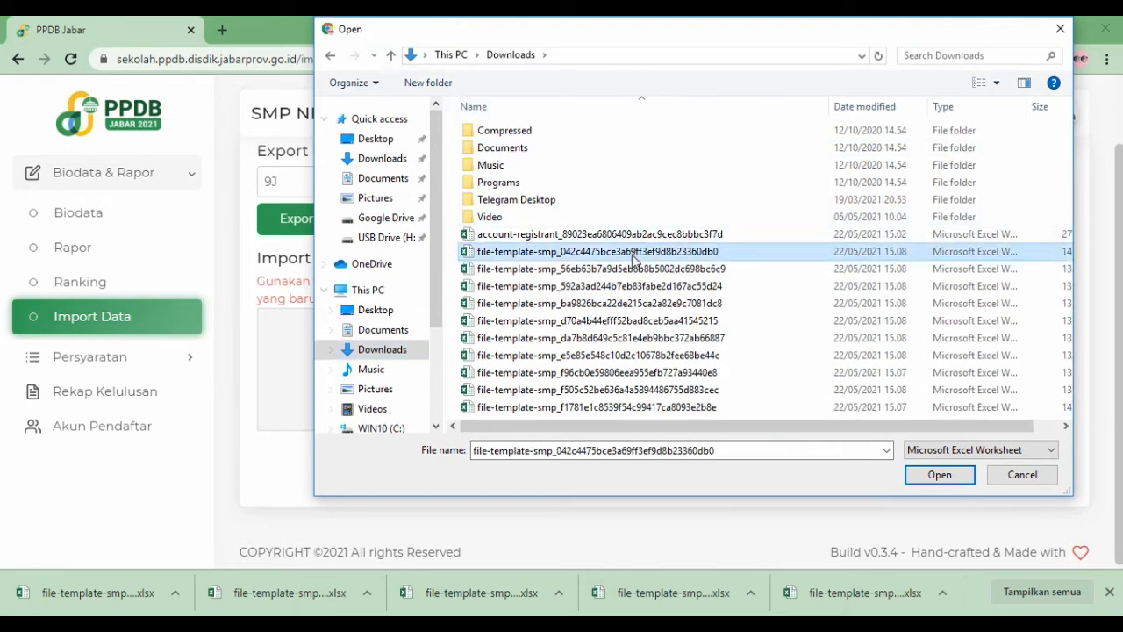
left_click(938, 475)
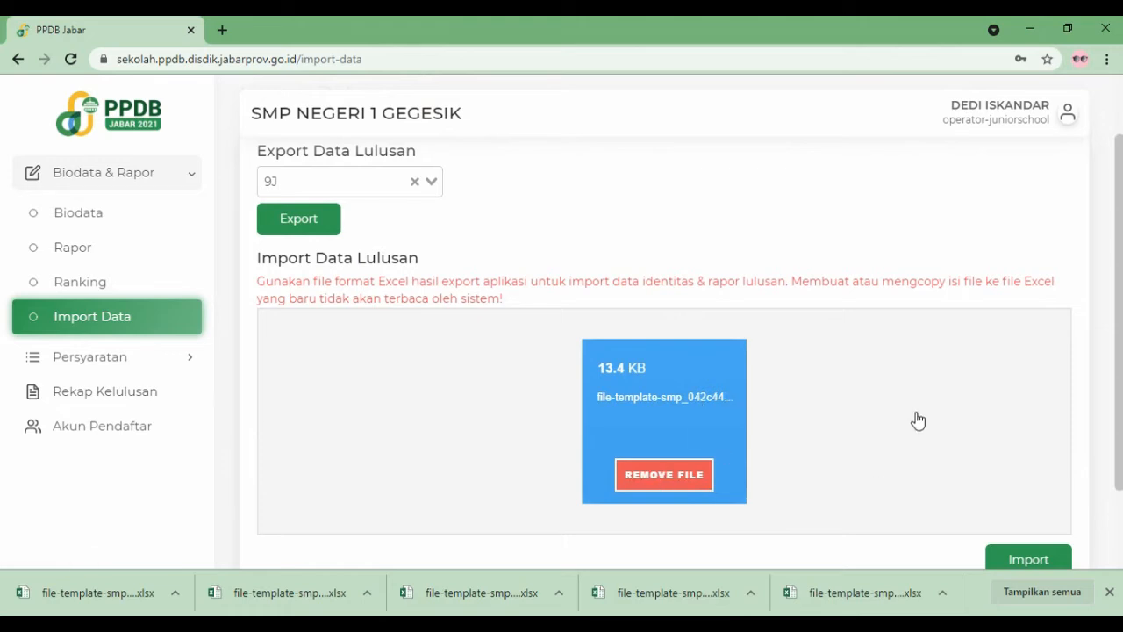
scroll(918, 421, "down", 2)
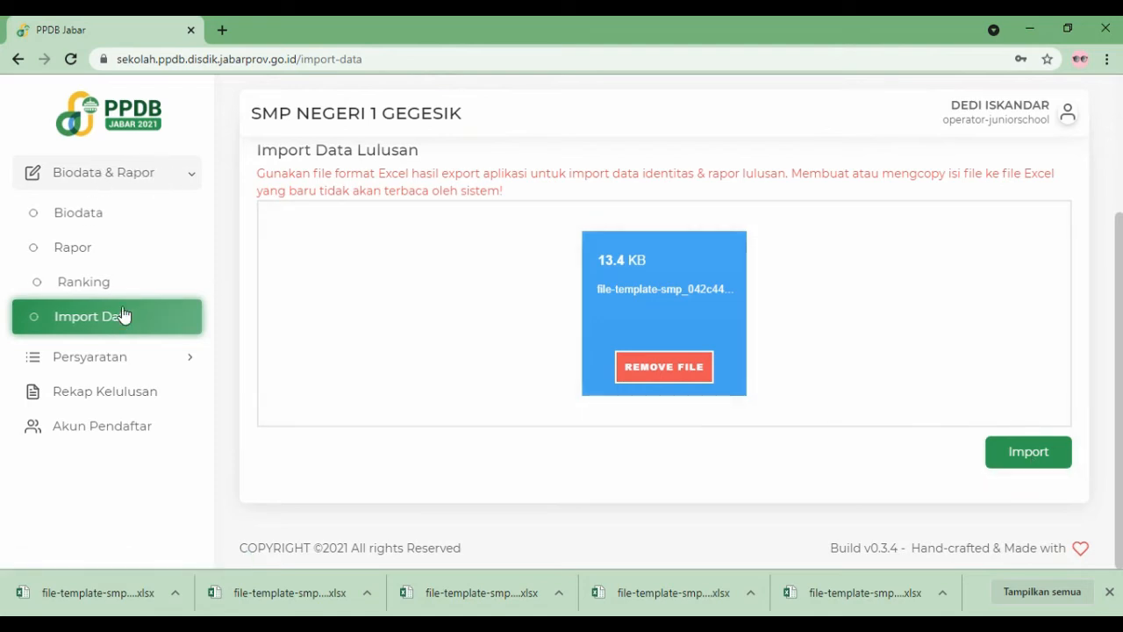
- Open the Persyaratan Umum form of the first student and look over the graduation status and population data fields
left_click(121, 359)
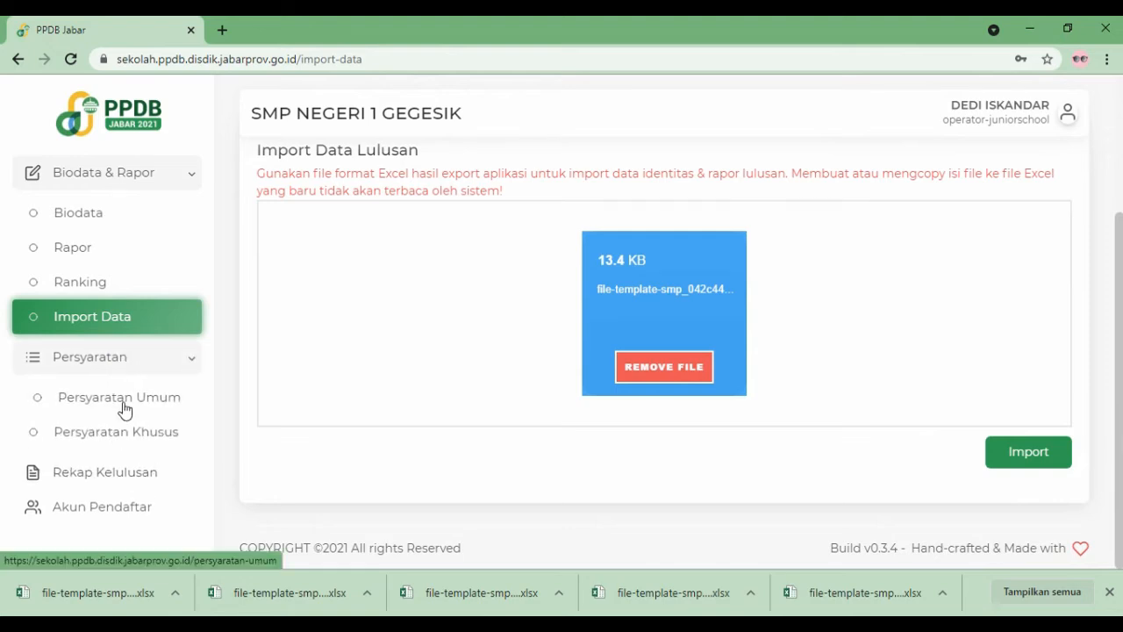
left_click(124, 405)
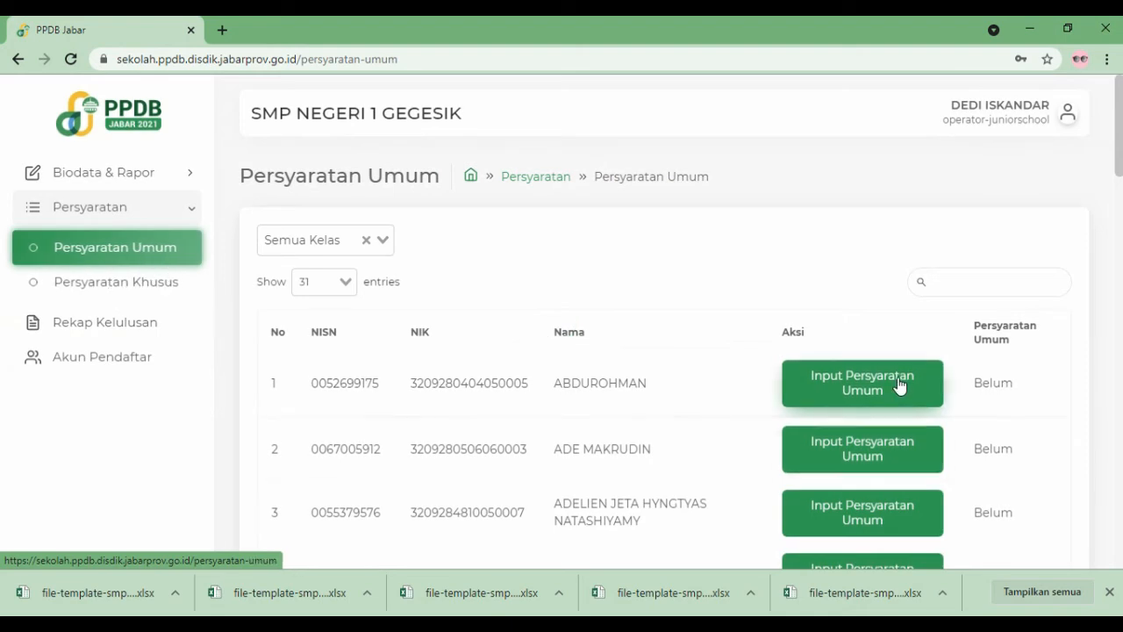
left_click(866, 389)
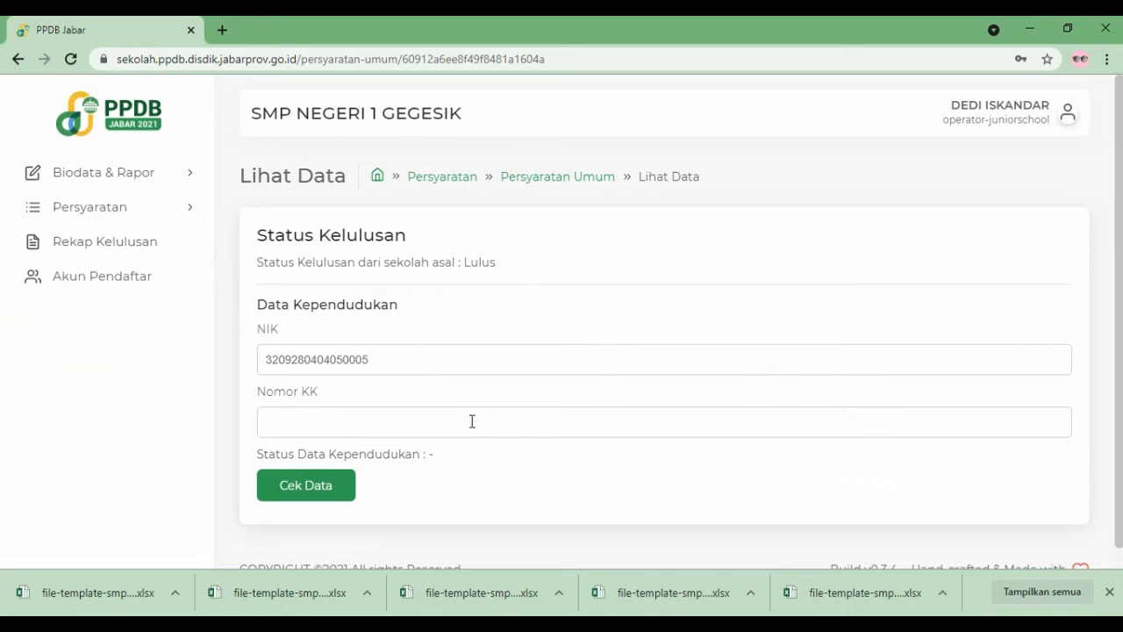
scroll(472, 418, "down", 1)
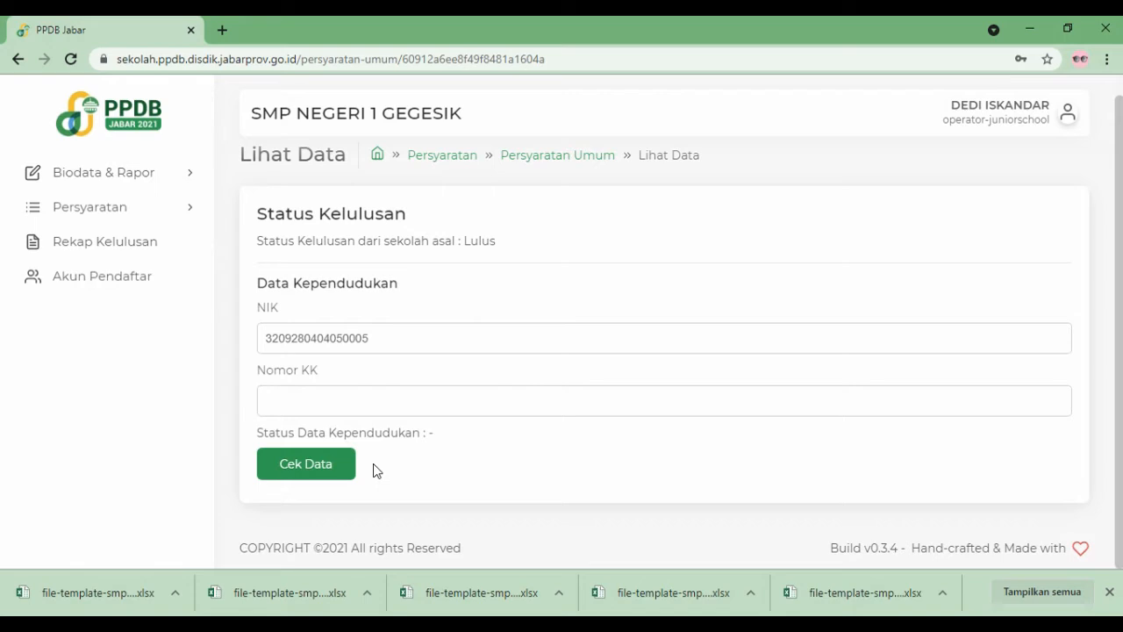
- Open the Persyaratan Khusus list and bring up the input form of the first student
left_click(164, 214)
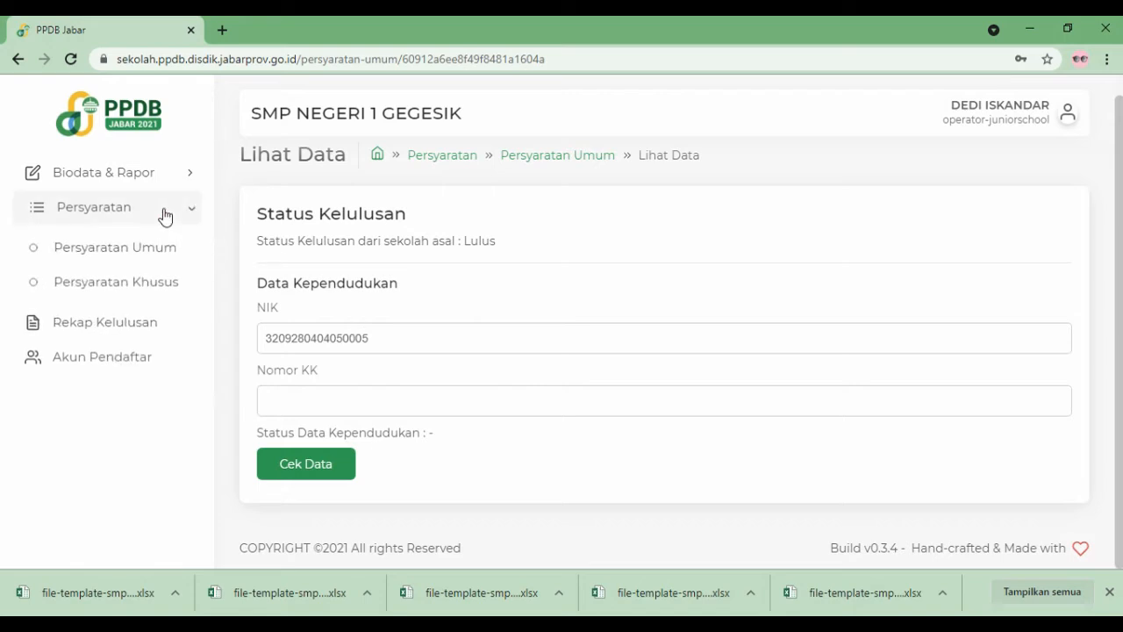
left_click(121, 290)
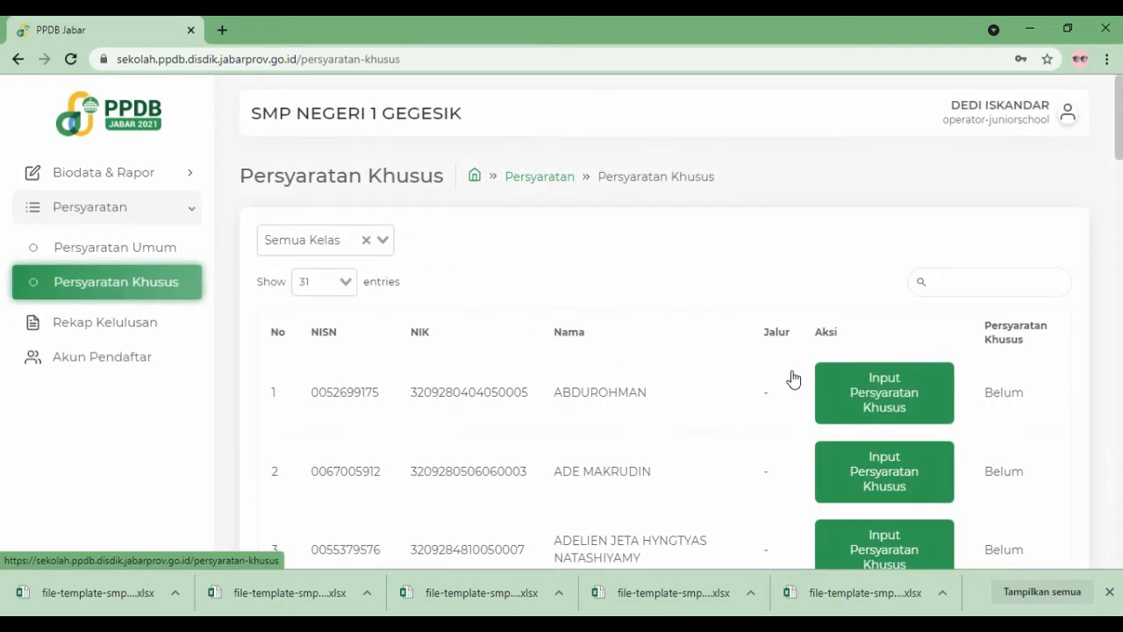
left_click(901, 404)
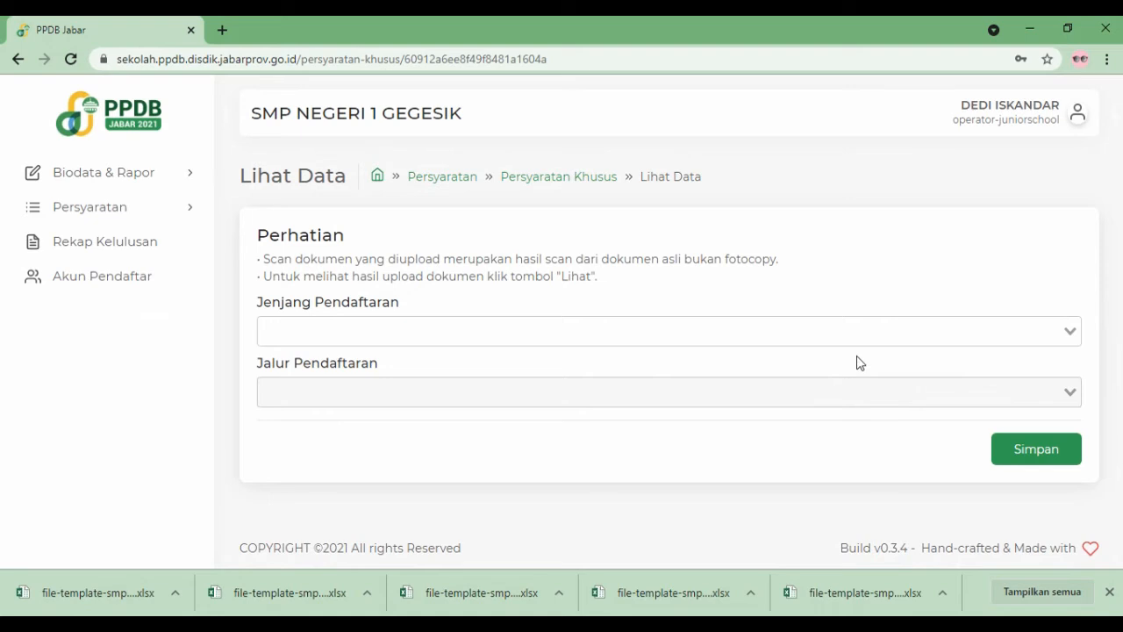
- Set Jenjang Pendaftaran to SMA and Jalur Pendaftaran to ABK, and look over the required document upload
left_click(1068, 330)
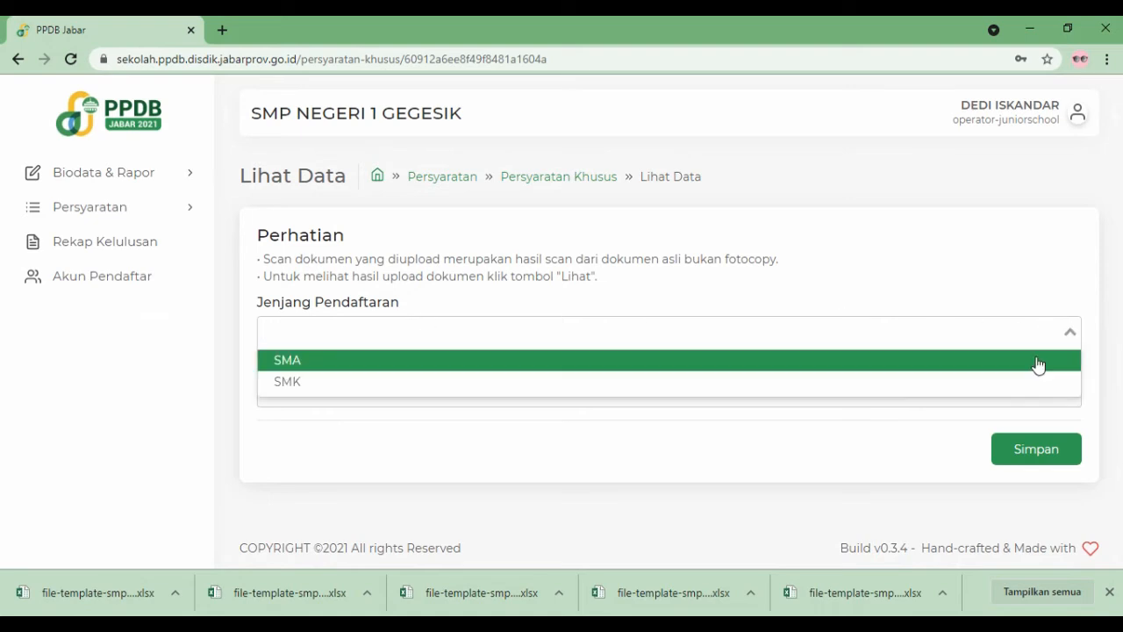
left_click(1038, 361)
left_click(1067, 391)
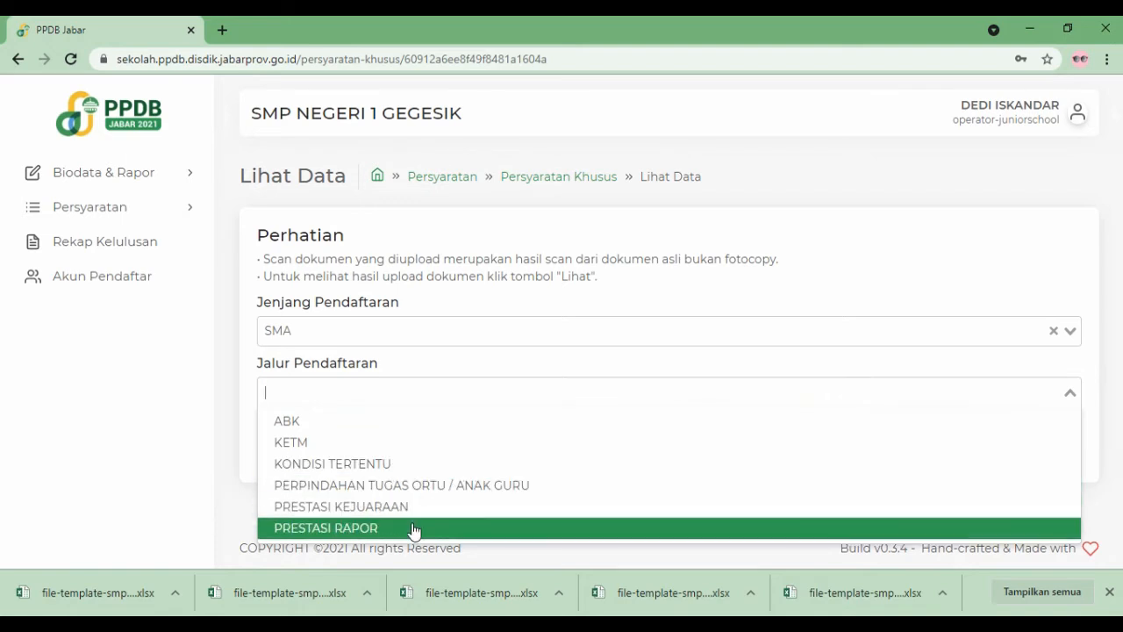
left_click(414, 422)
scroll(668, 452, "down", 2)
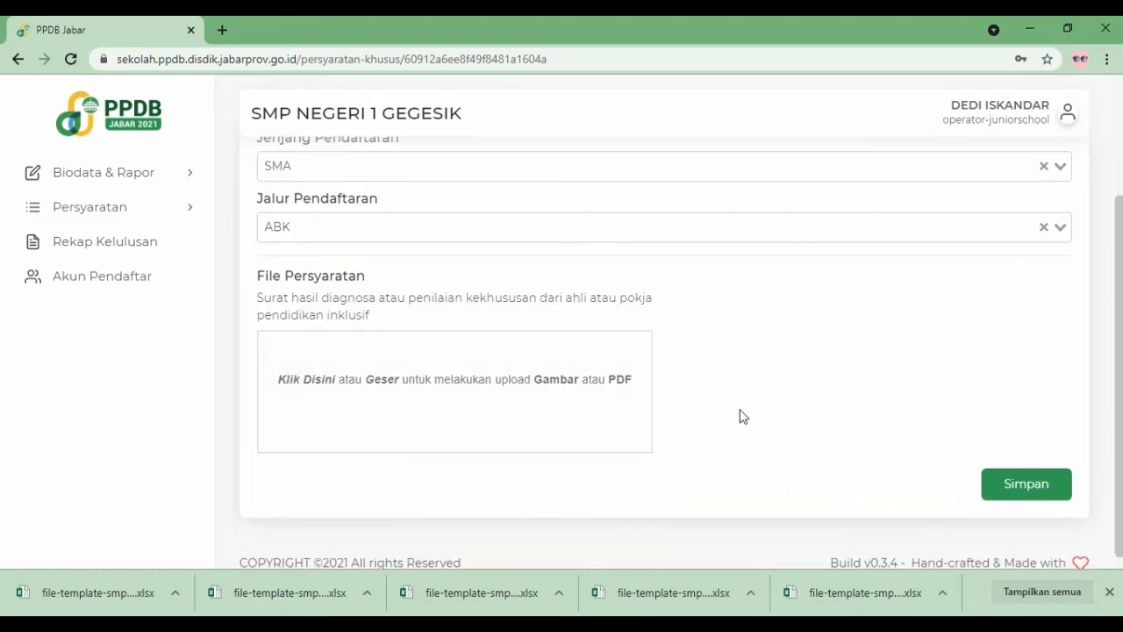
scroll(743, 412, "down", 1)
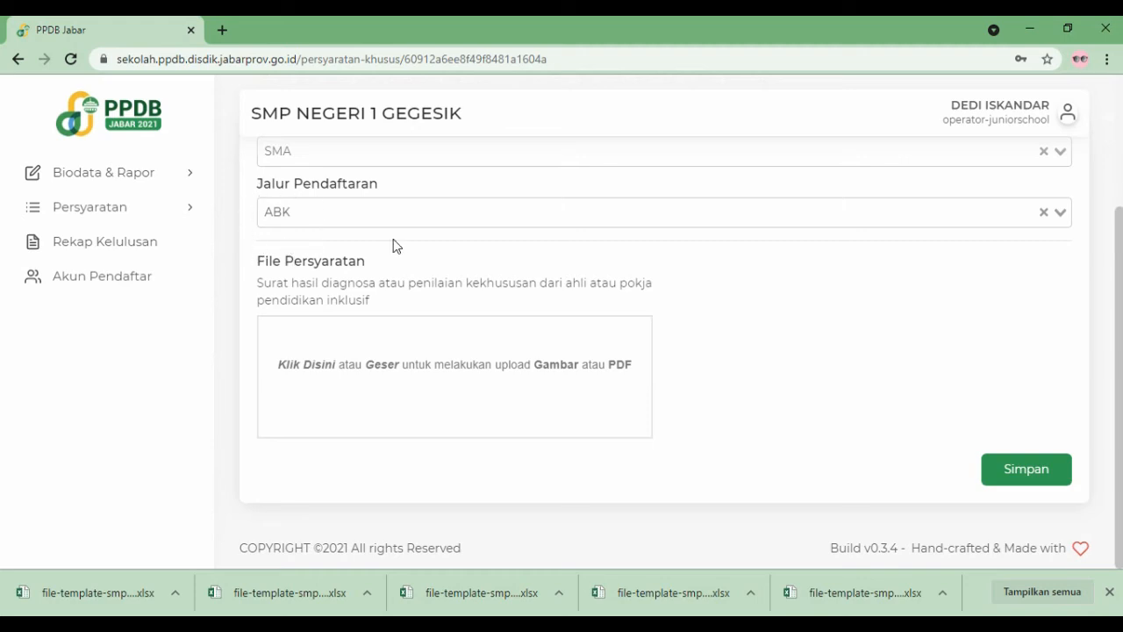
- Set Jalur Pendaftaran to KETM, check the applicant's DTKS registration, and look over the poverty programme card upload
left_click(1058, 211)
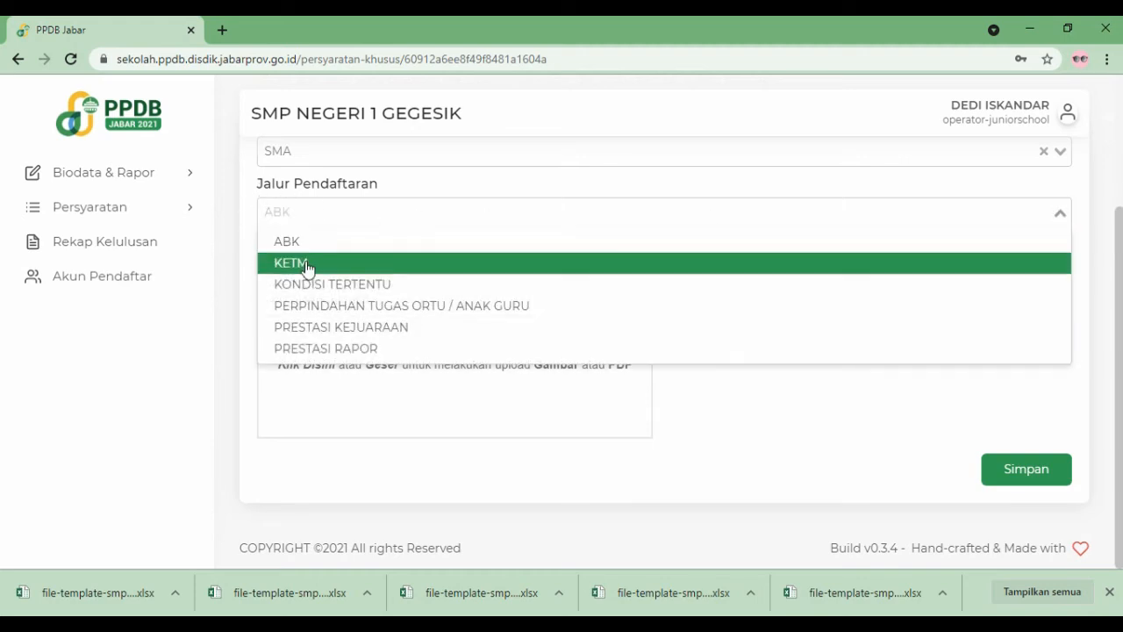
left_click(307, 264)
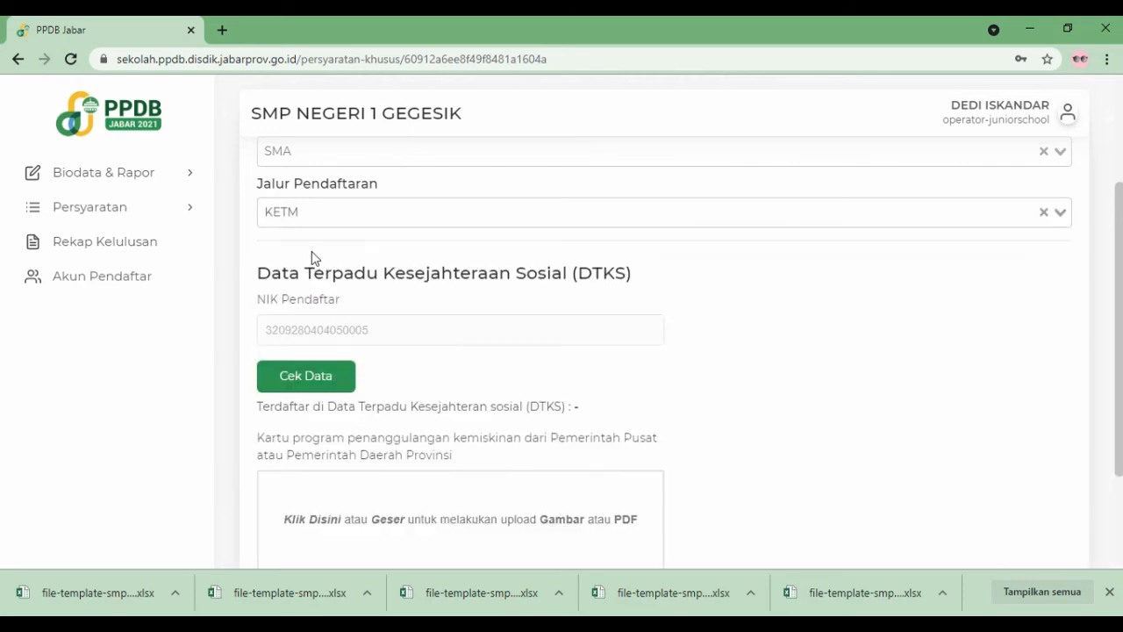
scroll(507, 237, "down", 1)
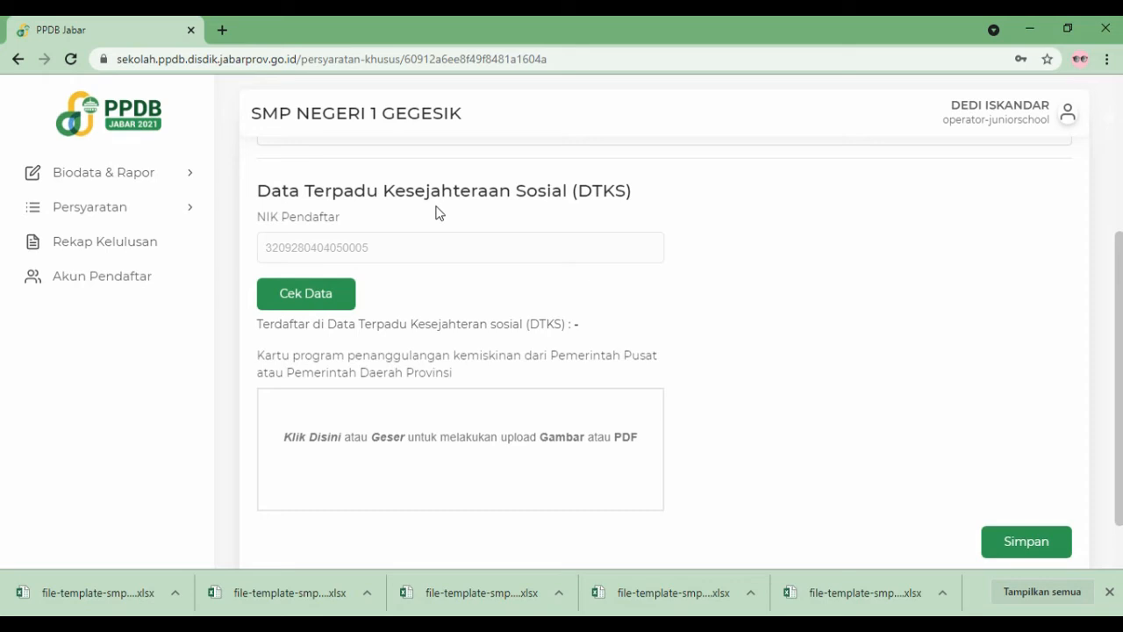
left_click(307, 300)
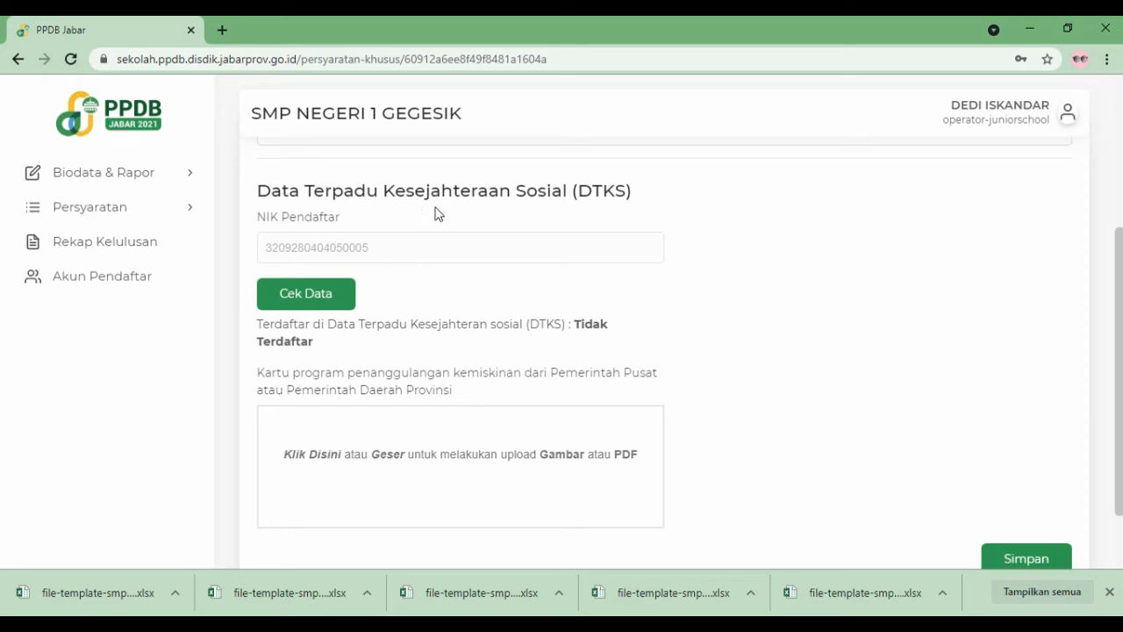
scroll(533, 325, "down", 1)
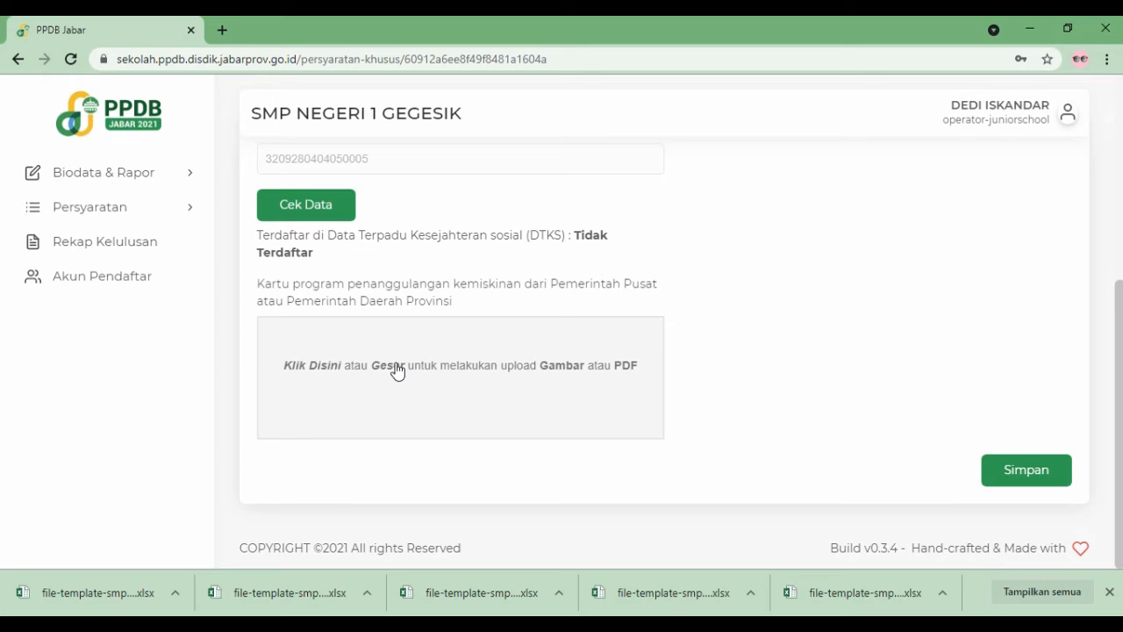
- Change Jalur Pendaftaran to KONDISI TERTENTU and look over the required document upload
scroll(477, 313, "up", 2)
left_click(342, 211)
left_click(329, 274)
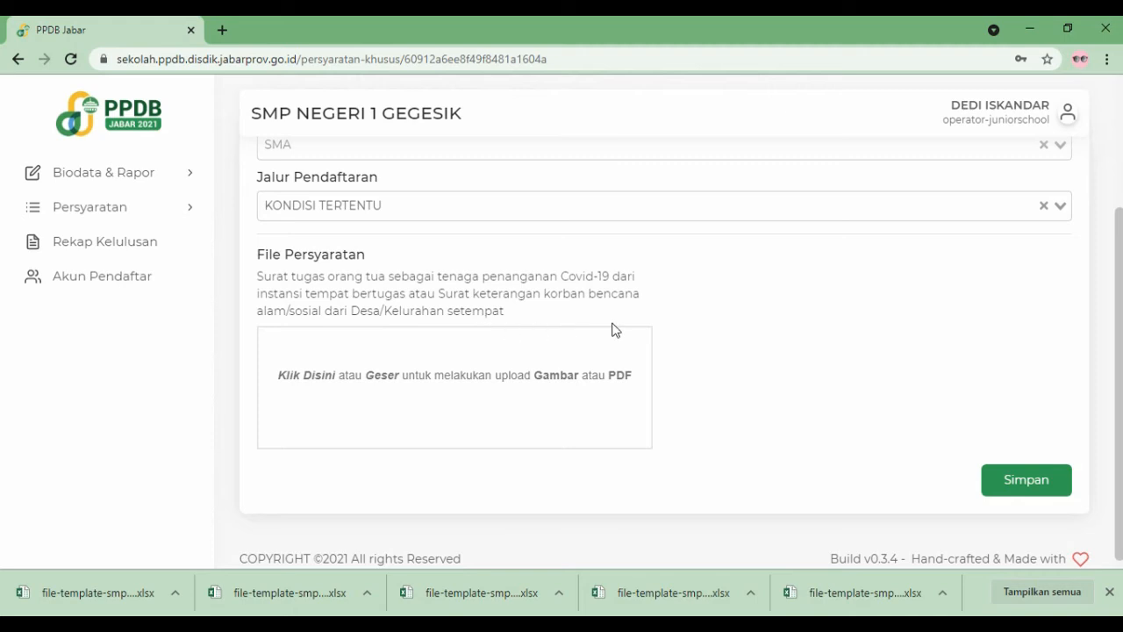
scroll(683, 322, "down", 1)
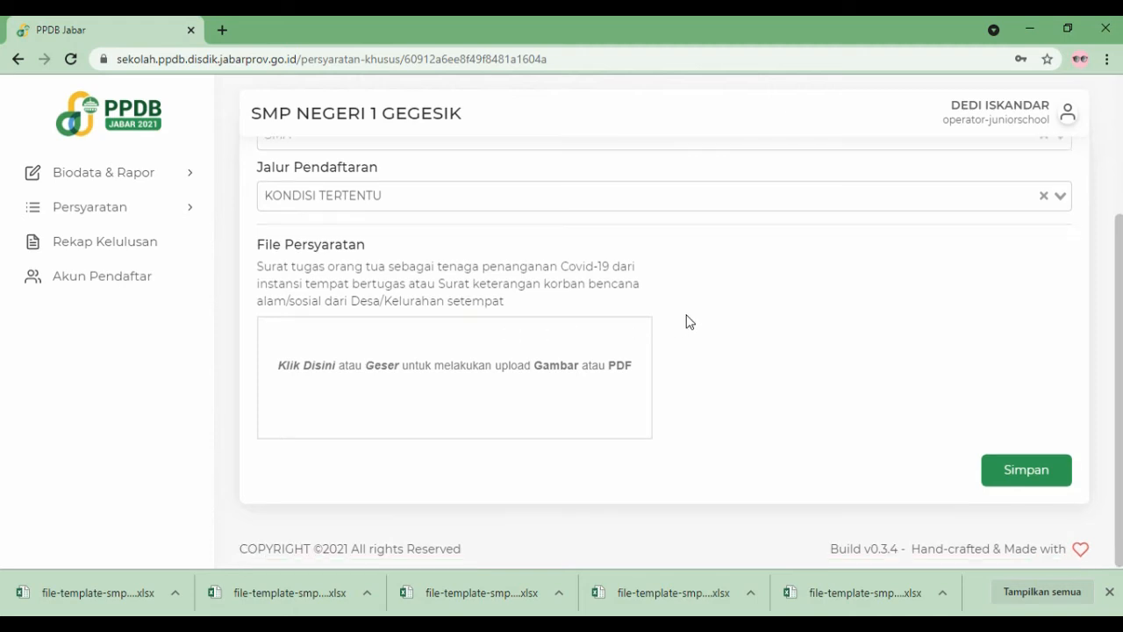
- Set Jalur Pendaftaran to PERPINDAHAN TUGAS ORTU / ANAK GURU with Tipe Pendaftaran Perpindahan, and look over the new address fields and transfer letter upload
left_click(489, 196)
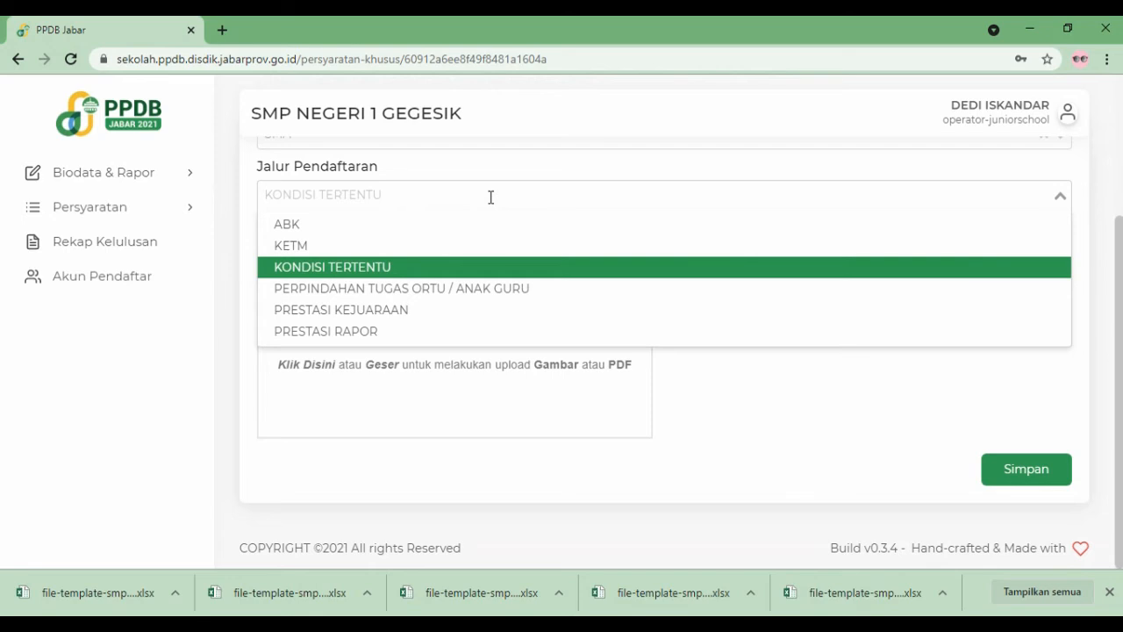
left_click(434, 290)
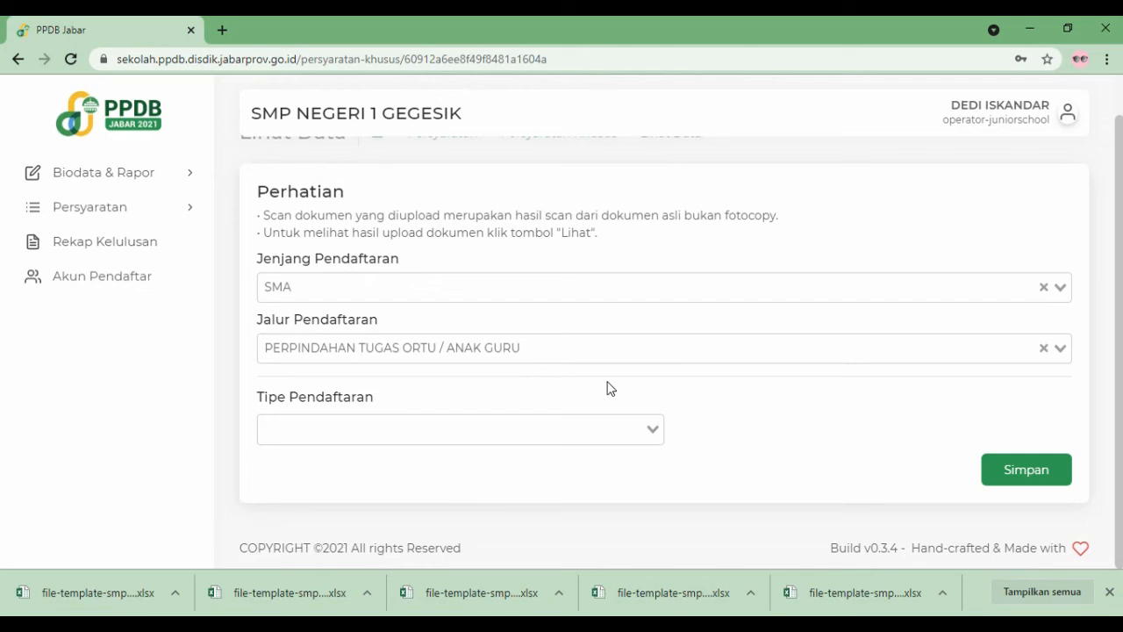
left_click(650, 430)
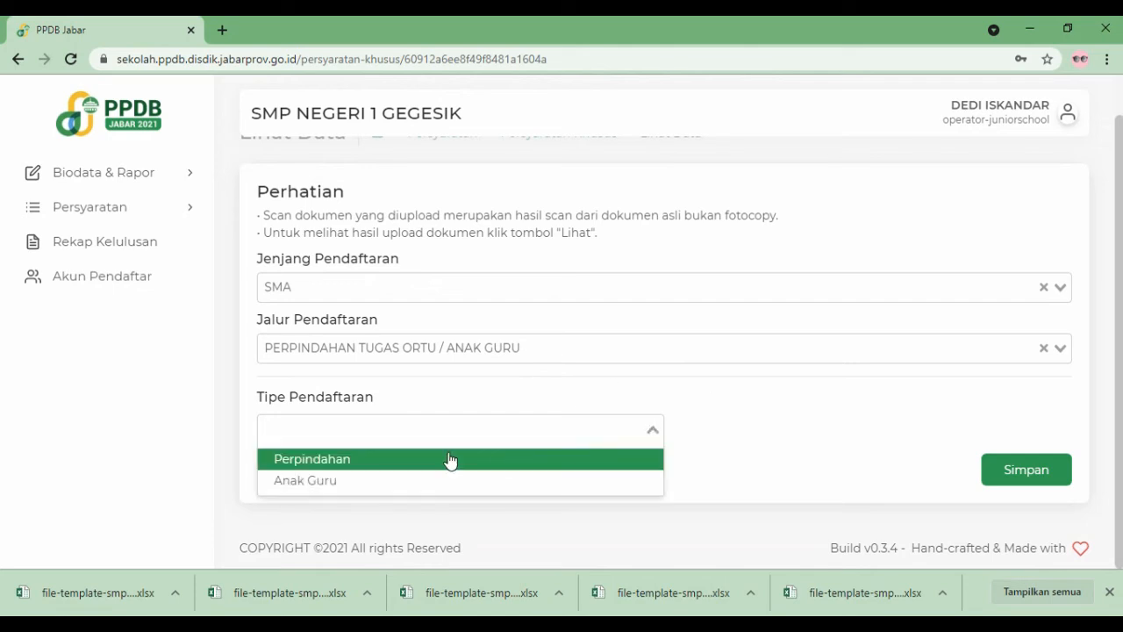
left_click(348, 465)
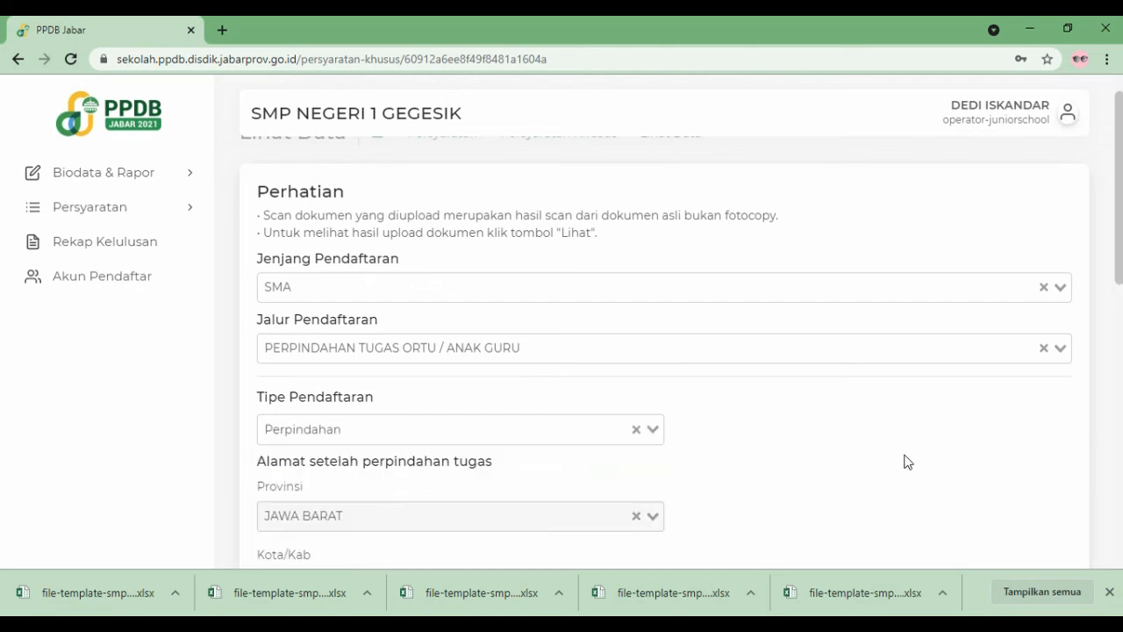
scroll(906, 460, "down", 2)
scroll(908, 459, "down", 1)
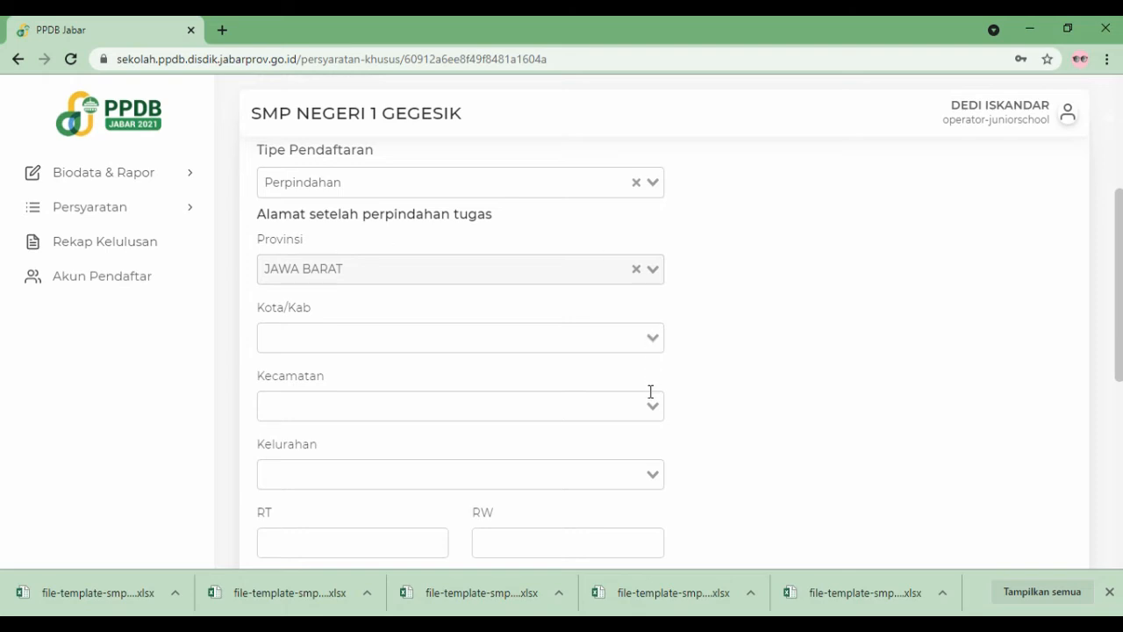
scroll(794, 411, "down", 2)
scroll(797, 413, "down", 3)
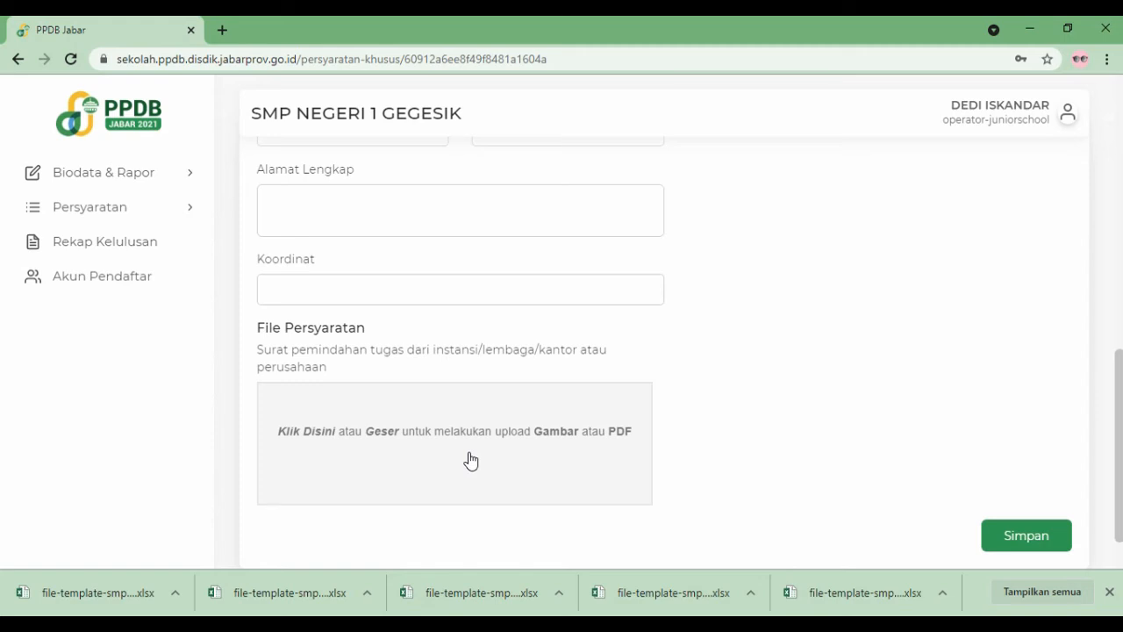
- Switch Tipe Pendaftaran to Anak Guru and look over the teaching assignment letter and Sertifikat Pendidik uploads
scroll(471, 459, "up", 10)
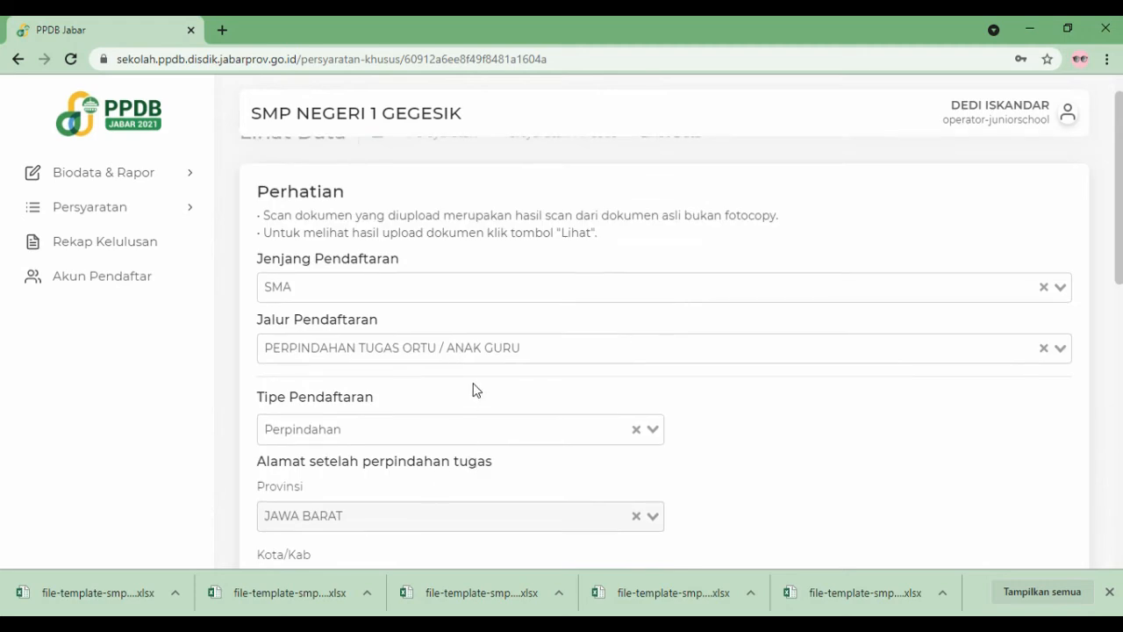
left_click(449, 351)
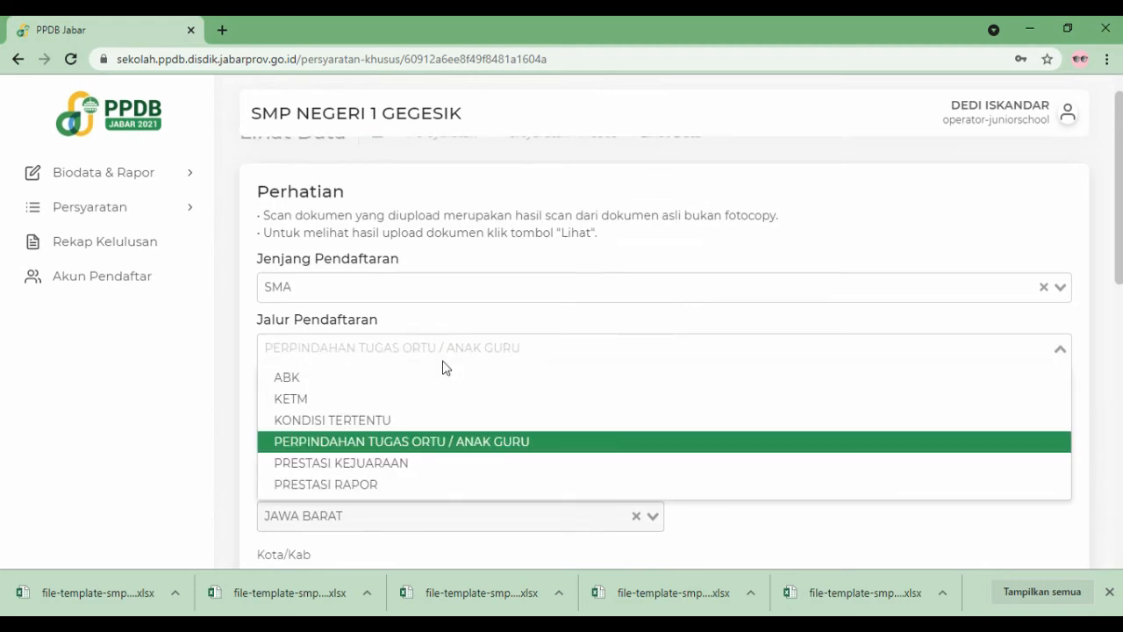
left_click(417, 441)
left_click(416, 428)
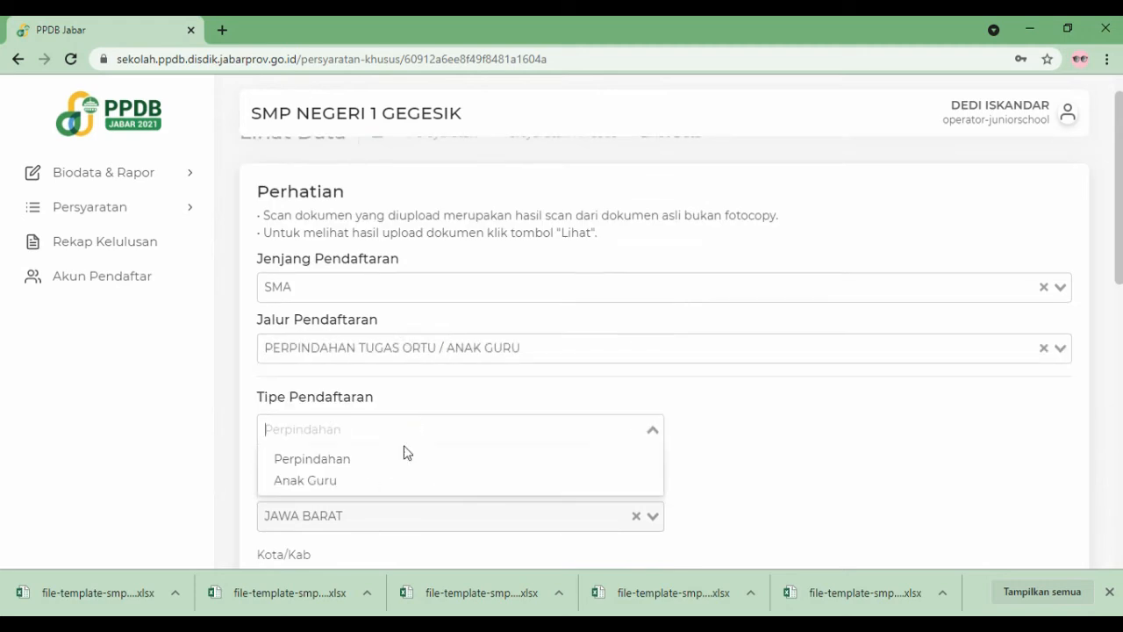
left_click(331, 481)
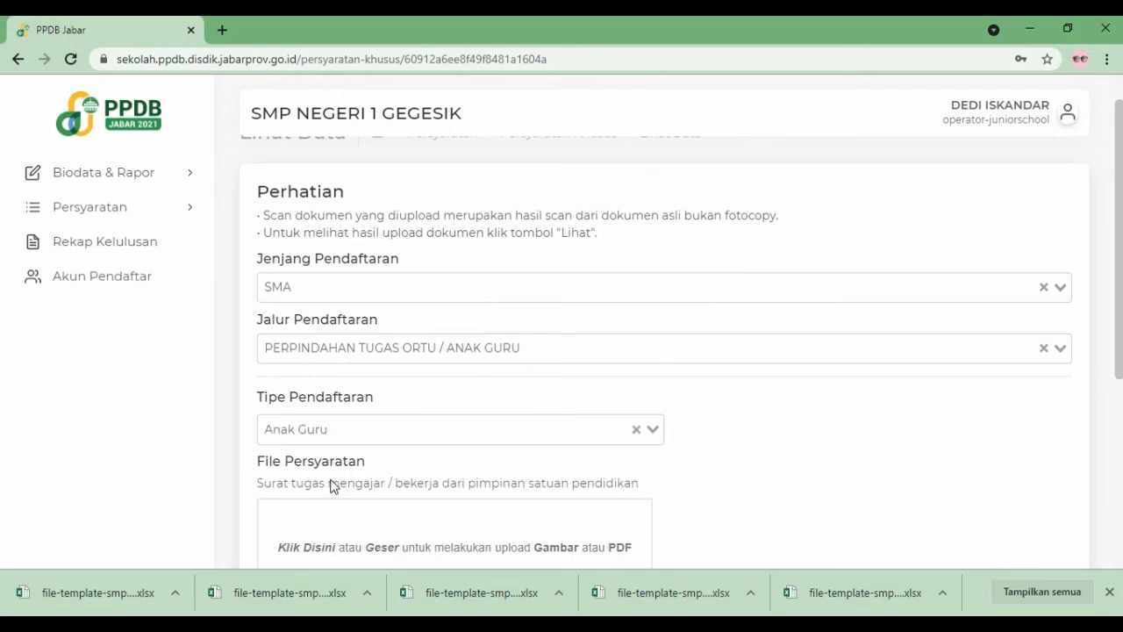
scroll(693, 445, "down", 2)
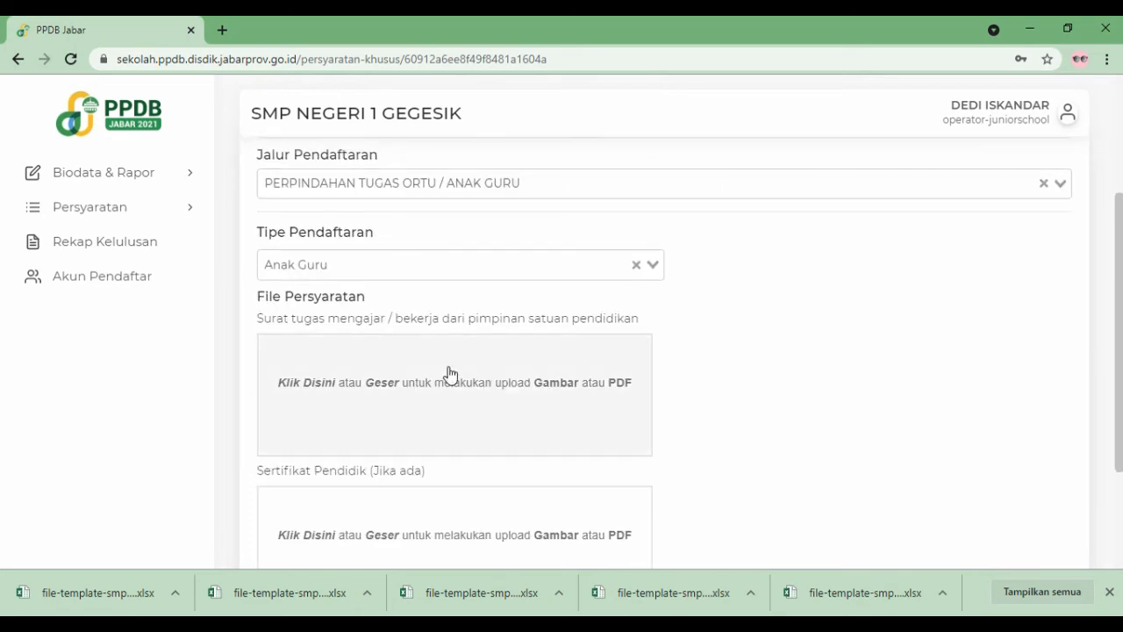
scroll(319, 421, "down", 1)
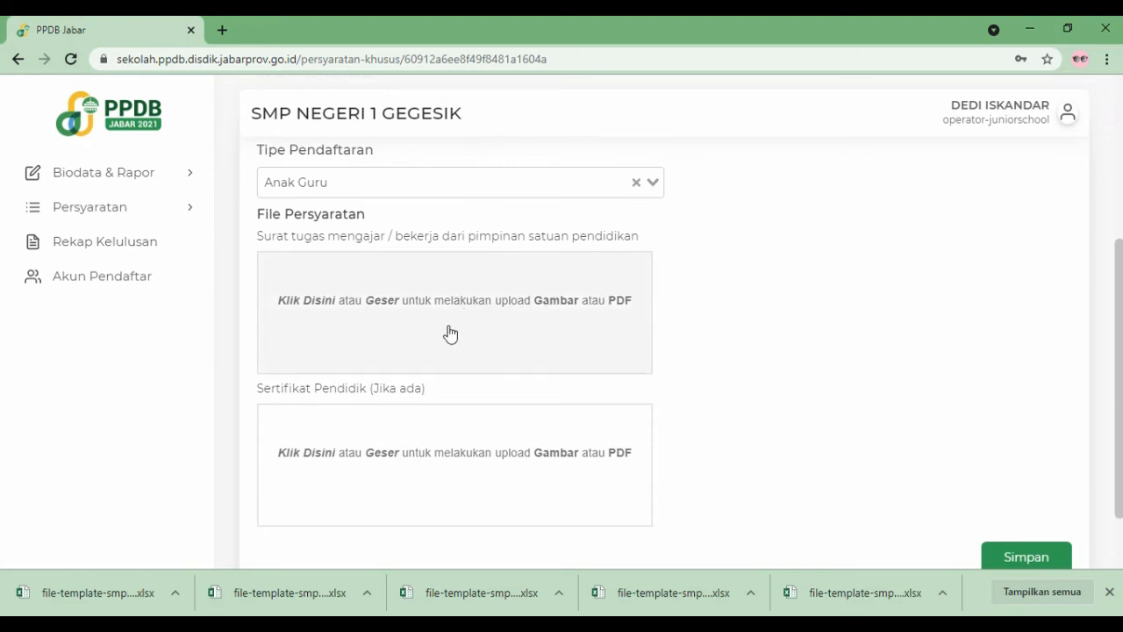
scroll(675, 293, "down", 2)
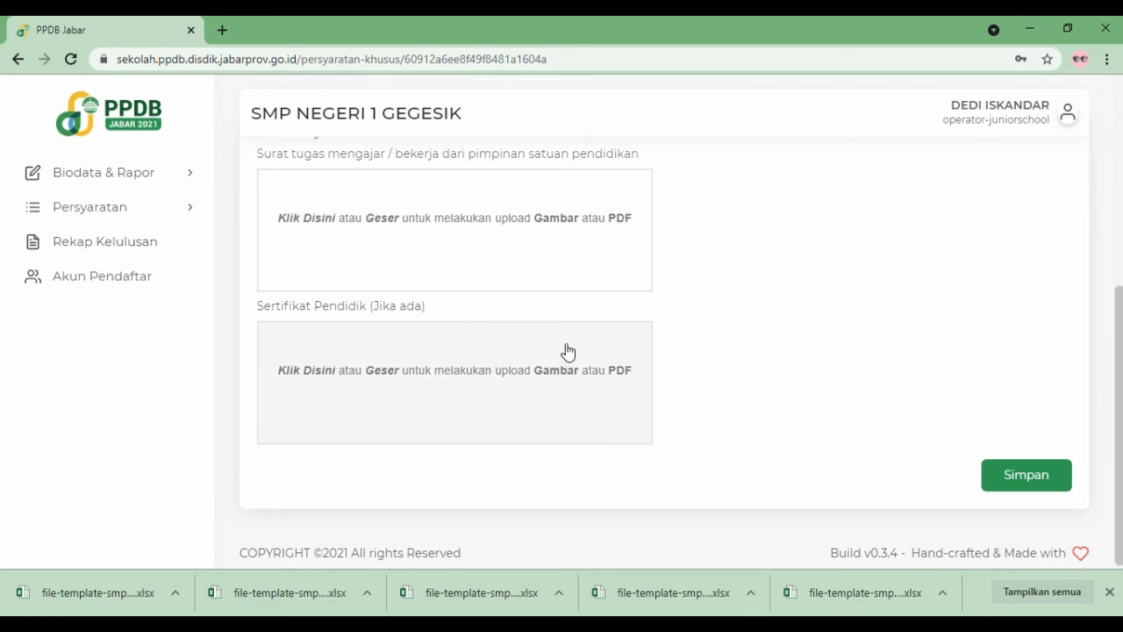
- Set Jalur Pendaftaran to PRESTASI KEJUARAAN and Jenis Lomba atau Penyelenggara to Kemdikbud / Kemenag
scroll(686, 355, "up", 3)
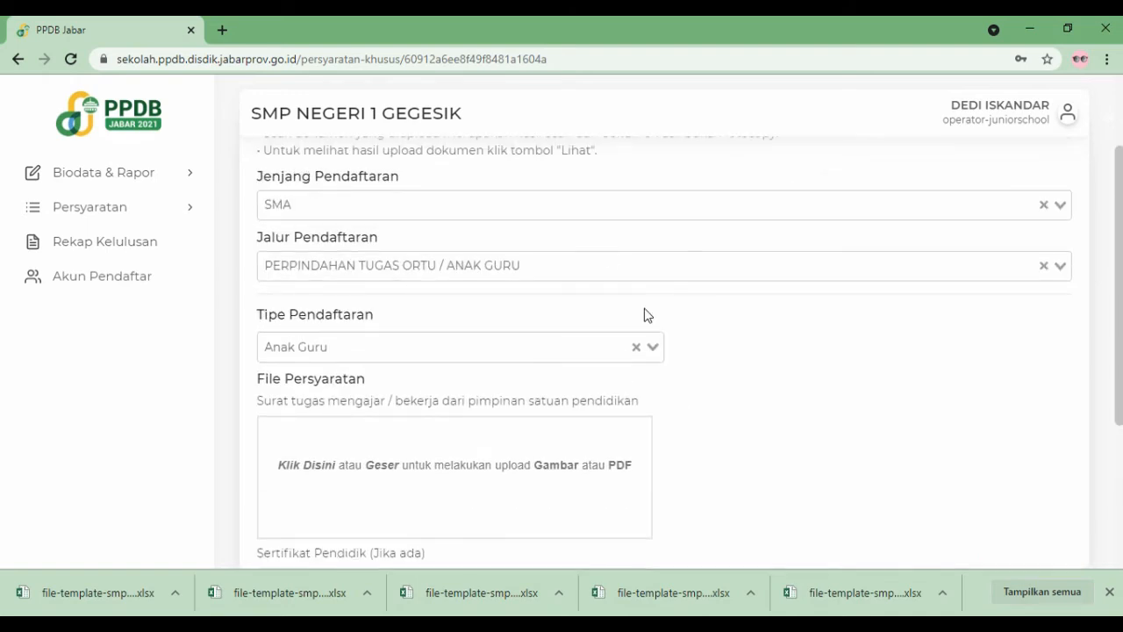
left_click(644, 274)
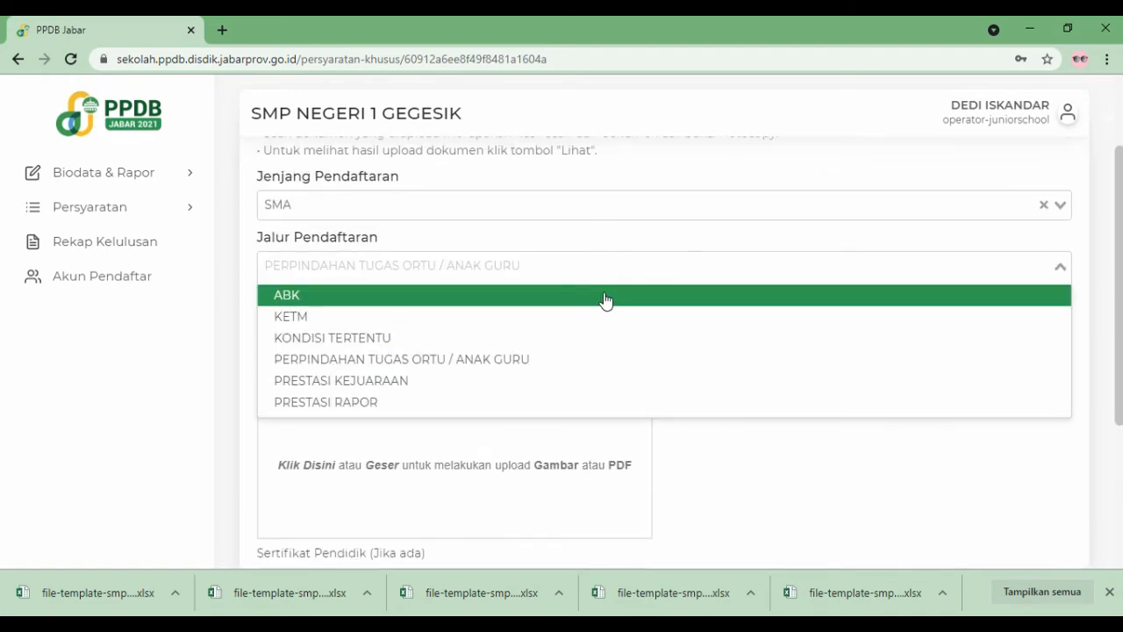
left_click(399, 390)
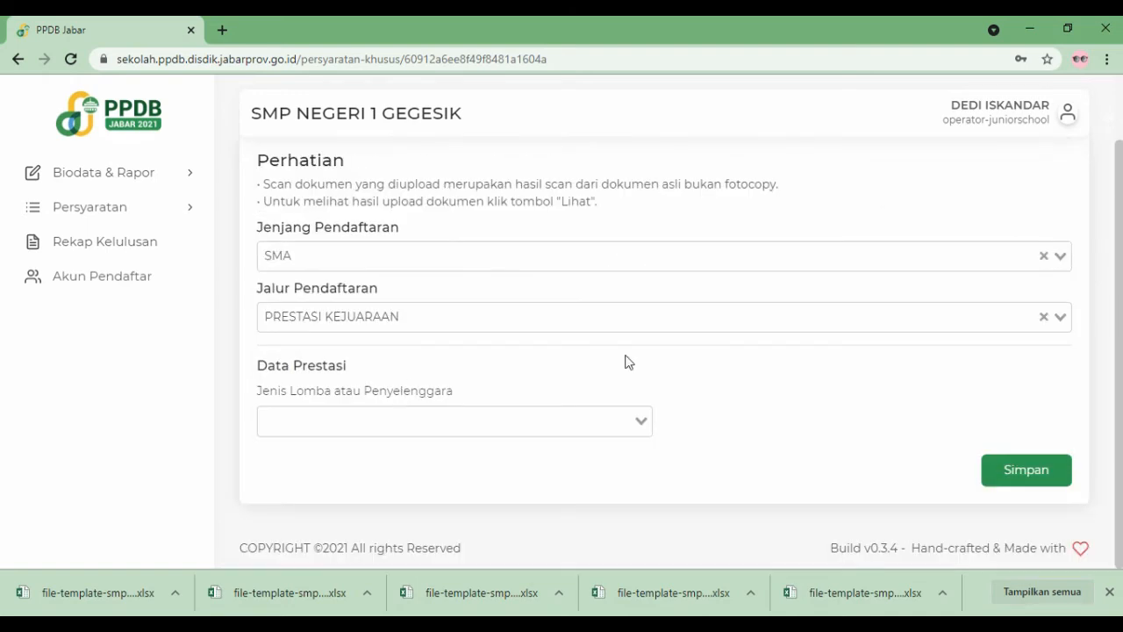
left_click(641, 426)
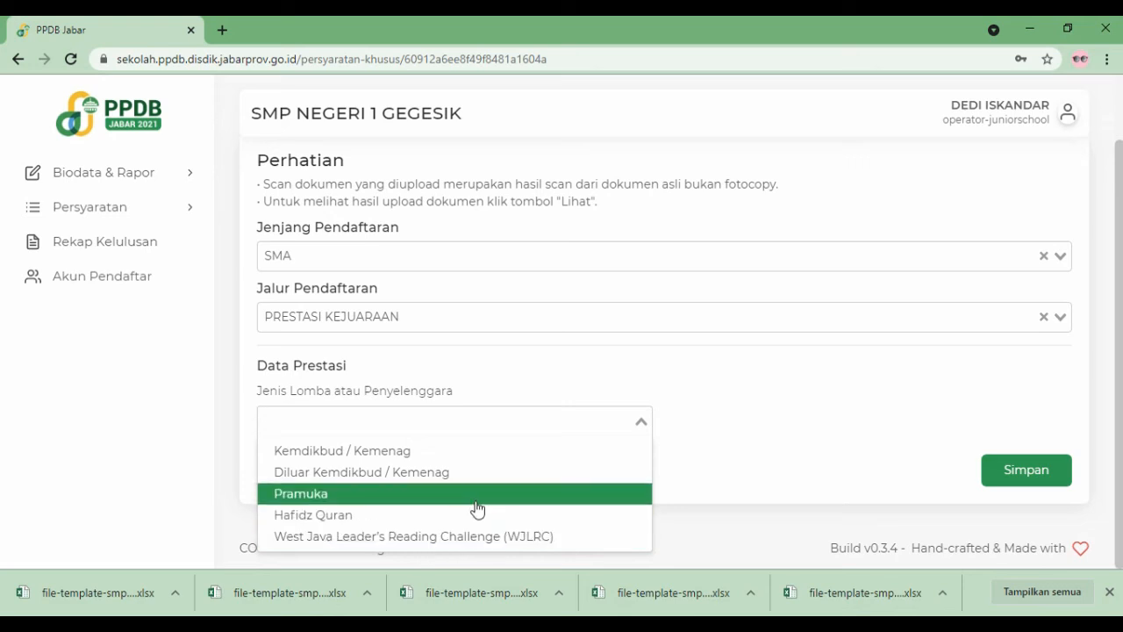
left_click(495, 456)
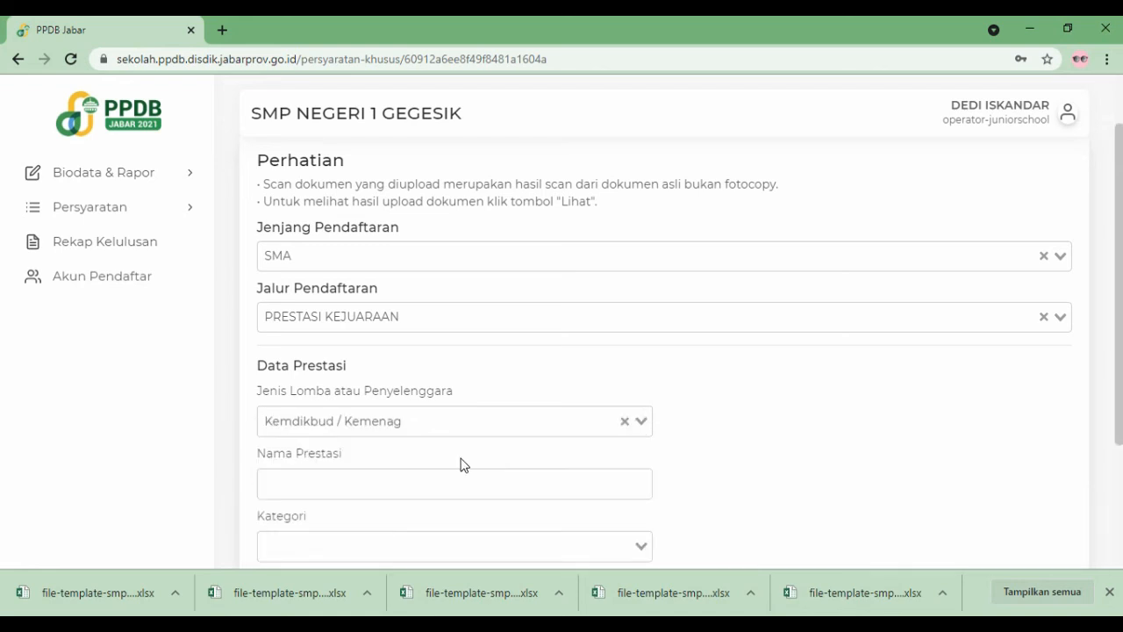
scroll(385, 431, "down", 1)
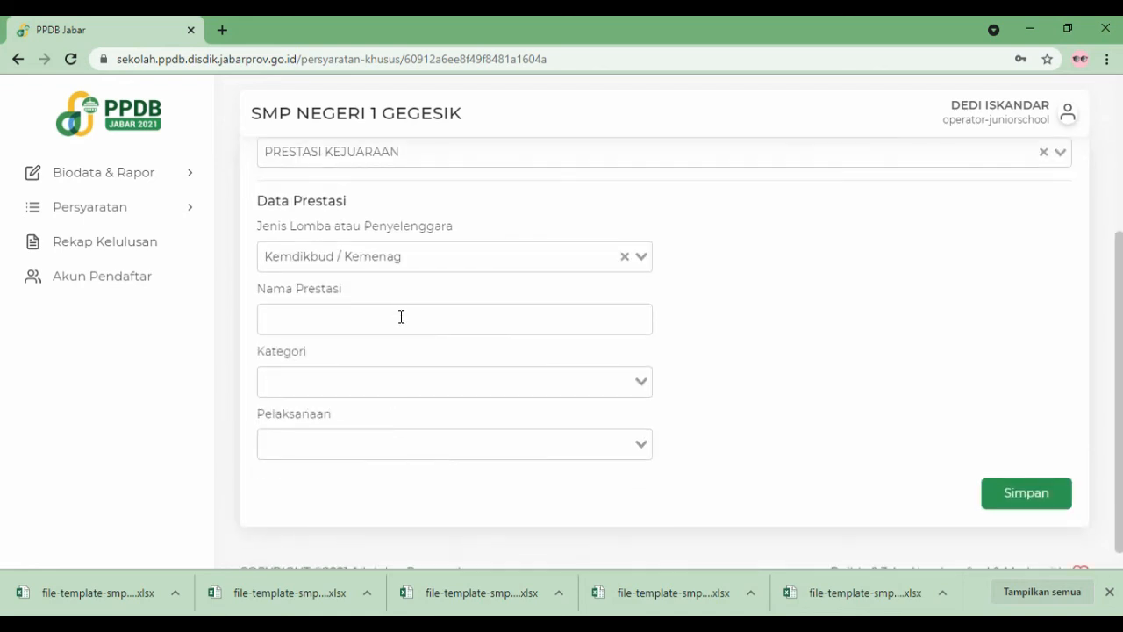
- Set the achievement's Kategori to Beregu and its Pelaksanaan to Berjenjang
left_click(640, 382)
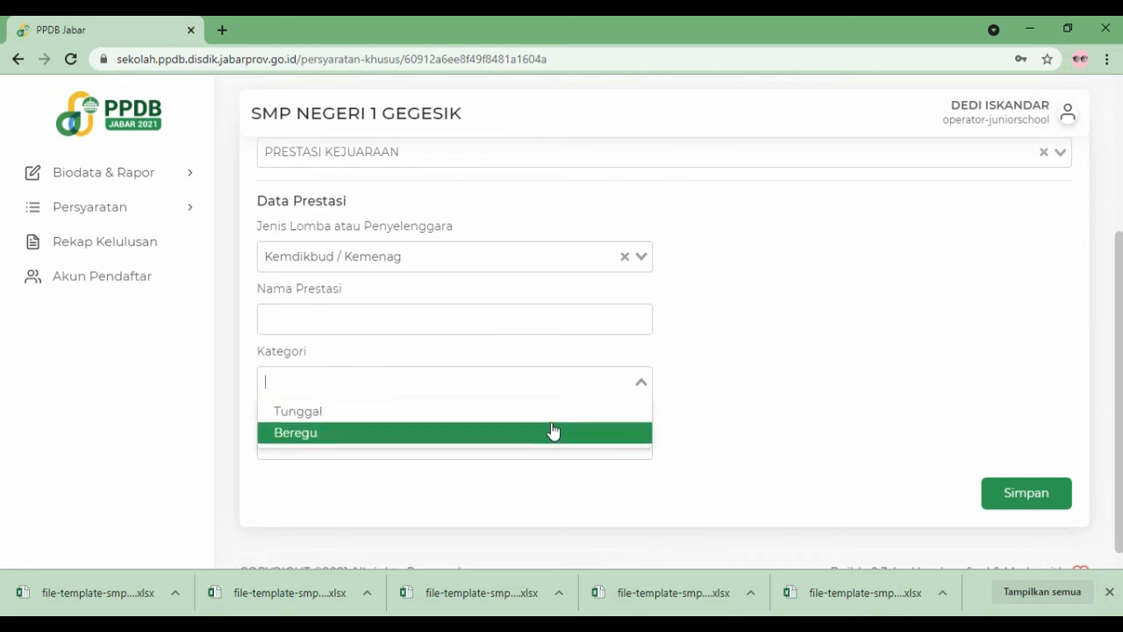
left_click(549, 432)
left_click(642, 444)
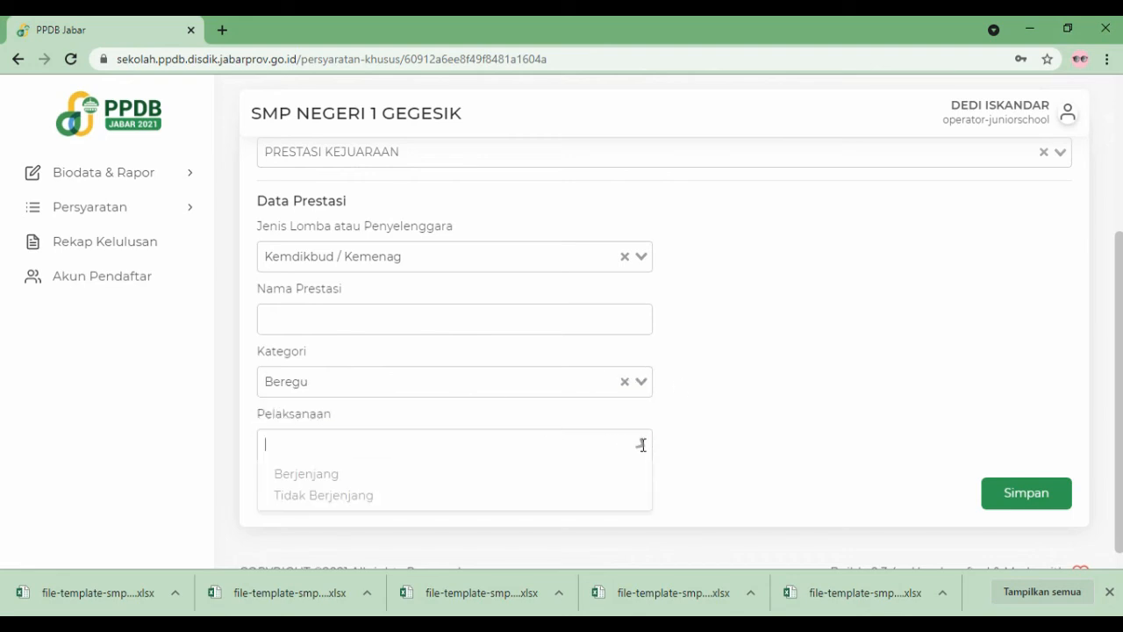
left_click(450, 478)
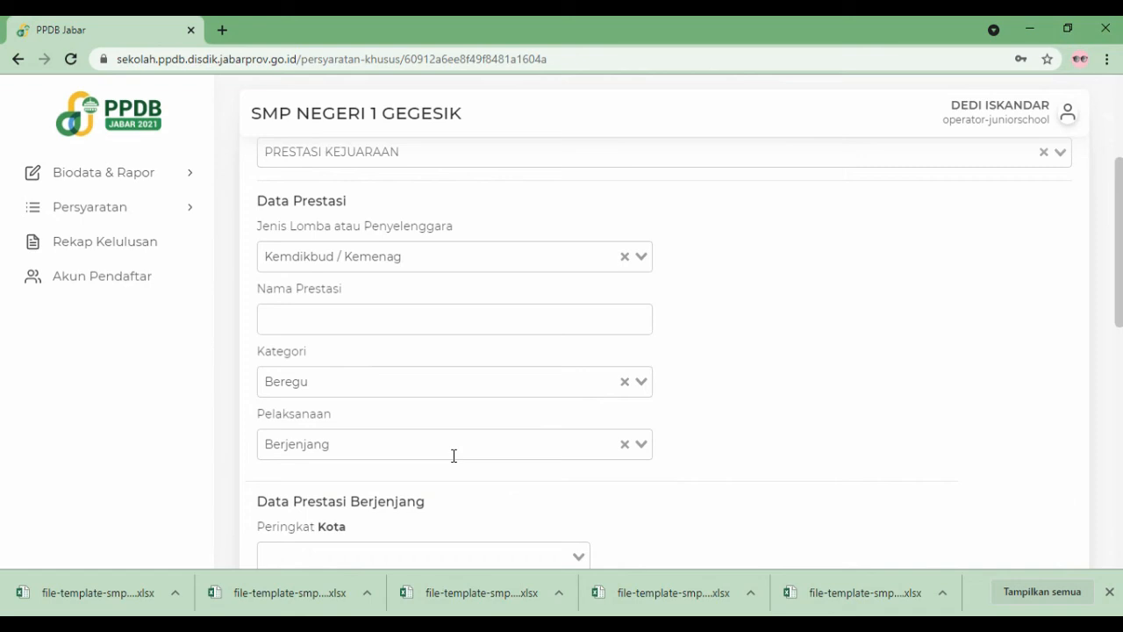
- Change Pelaksanaan to Tidak Berjenjang and look over the Tingkat and Peringkat choices and the certificate and photo uploads
left_click(639, 451)
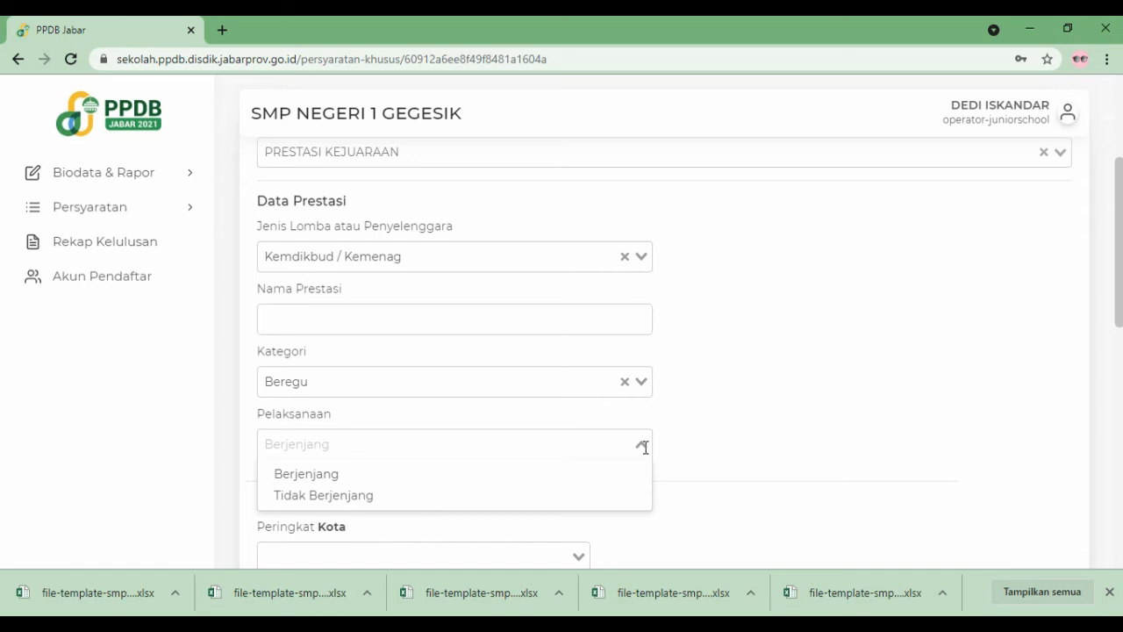
left_click(355, 499)
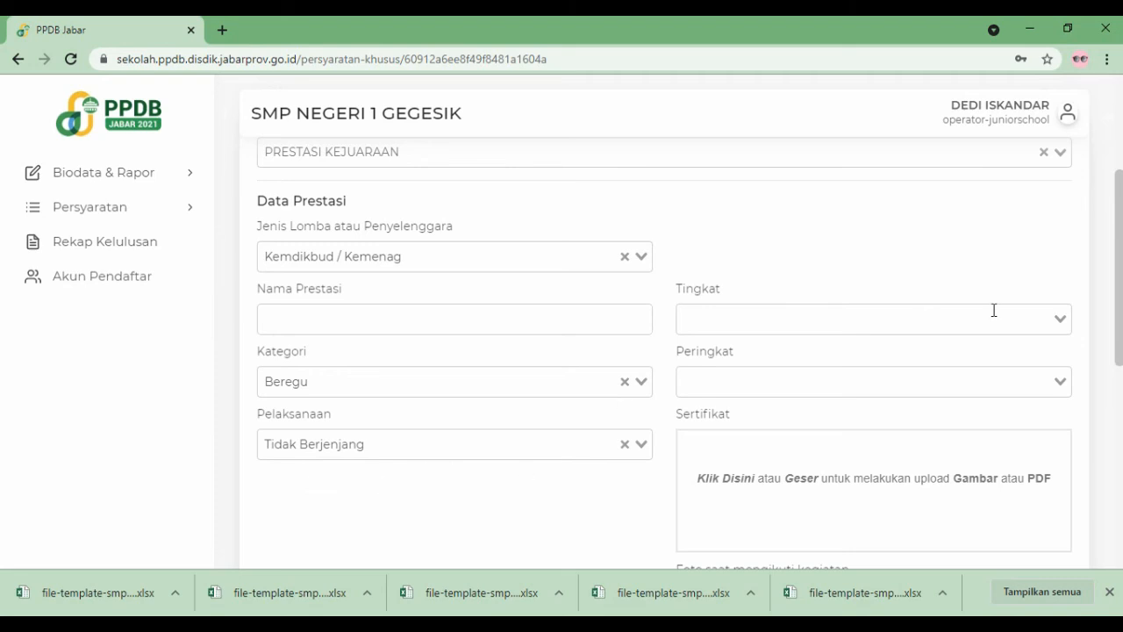
left_click(1060, 316)
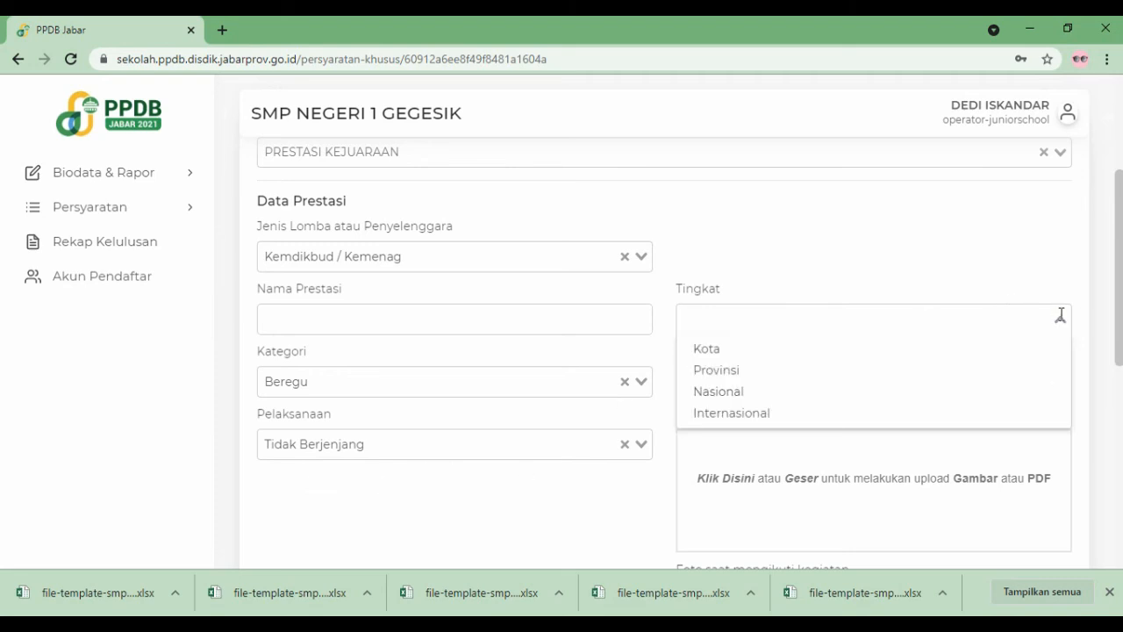
left_click(1032, 260)
left_click(1059, 382)
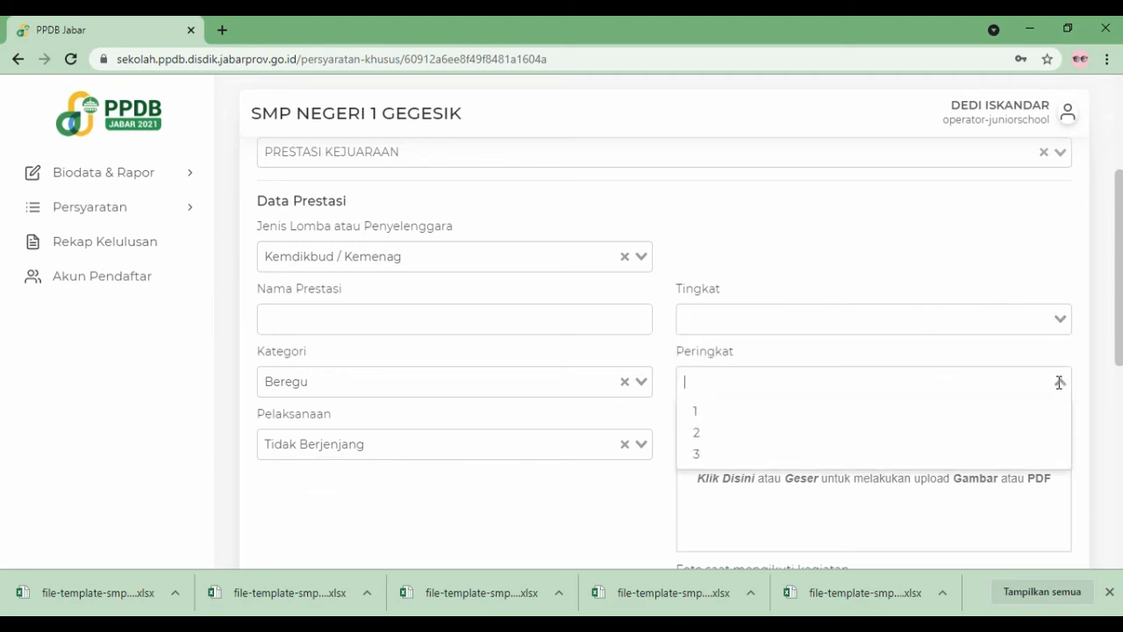
left_click(923, 262)
scroll(903, 465, "down", 1)
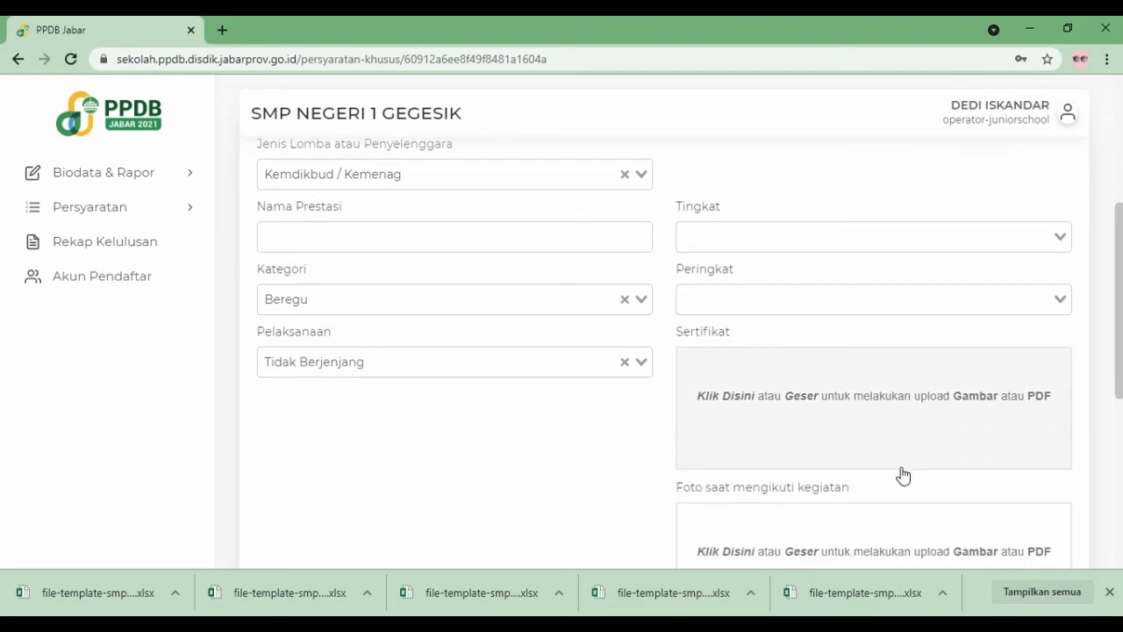
scroll(776, 418, "down", 1)
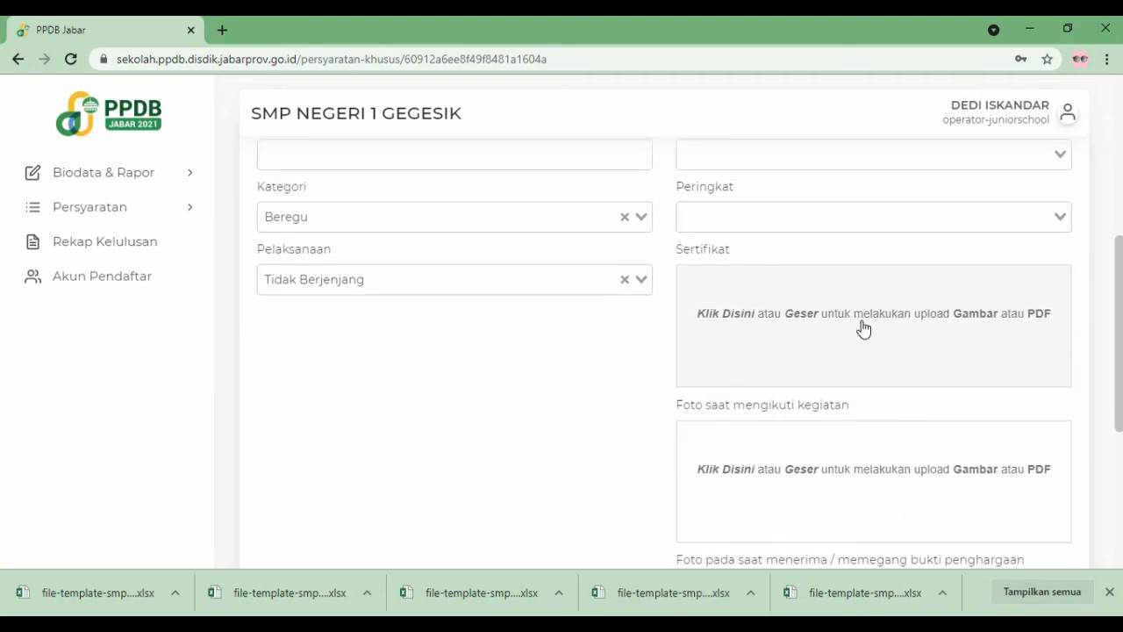
- Look over the Sertifikat upload, the activity and award photo uploads, and the optional Link Youtube field
scroll(865, 325, "down", 1)
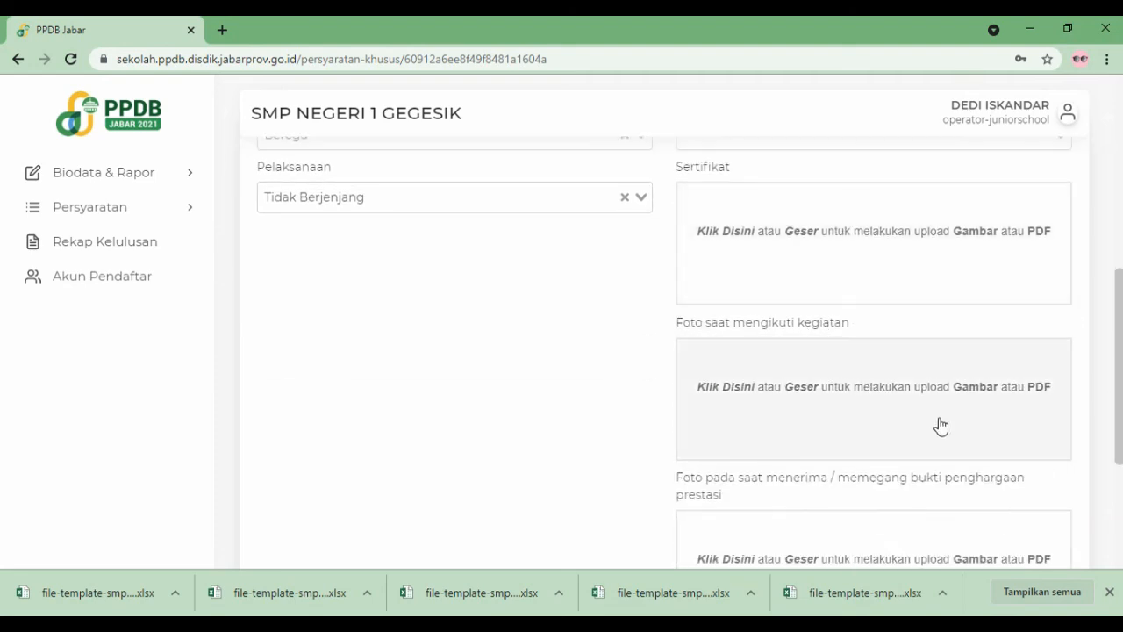
scroll(952, 410, "down", 2)
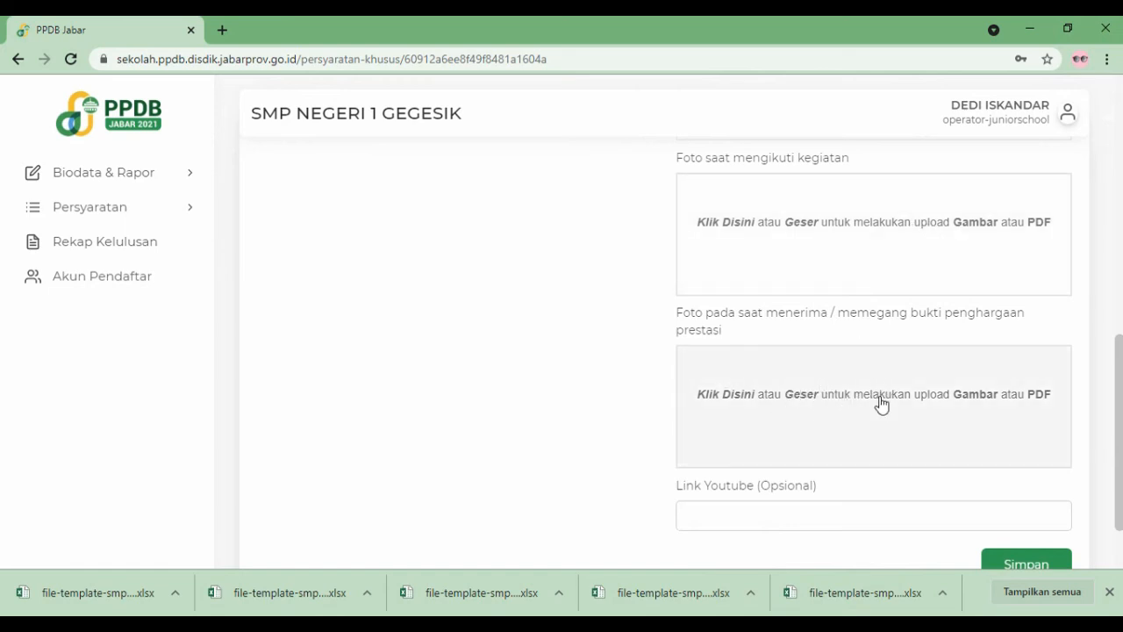
scroll(857, 434, "down", 2)
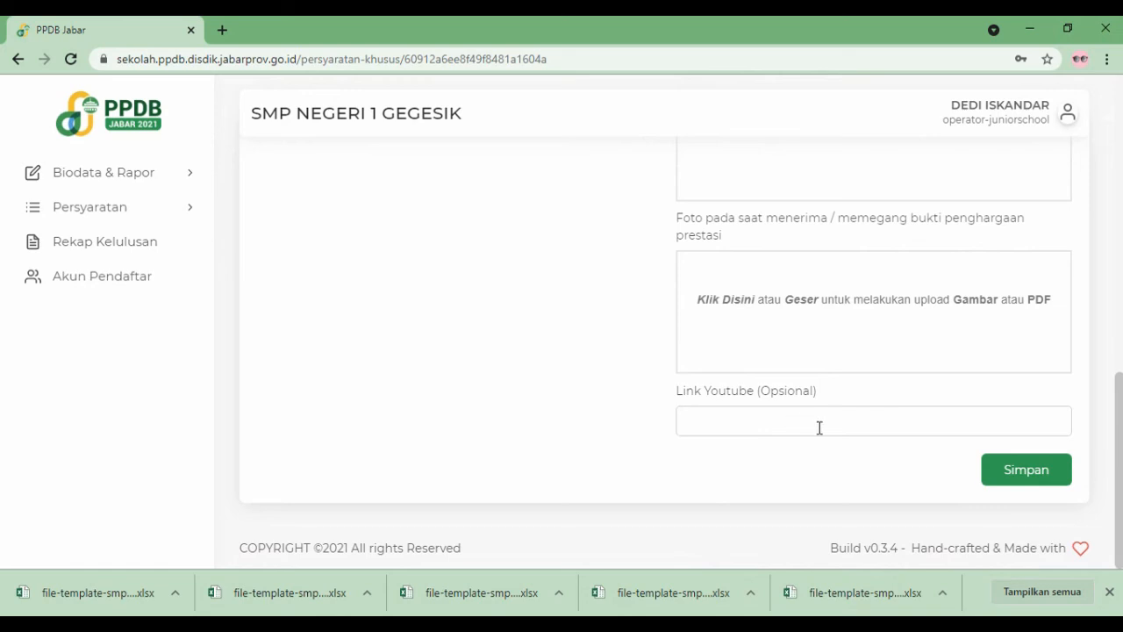
- Switch Jalur Pendaftaran to PRESTASI RAPOR and look over the per-semester Ranking table
scroll(439, 343, "up", 8)
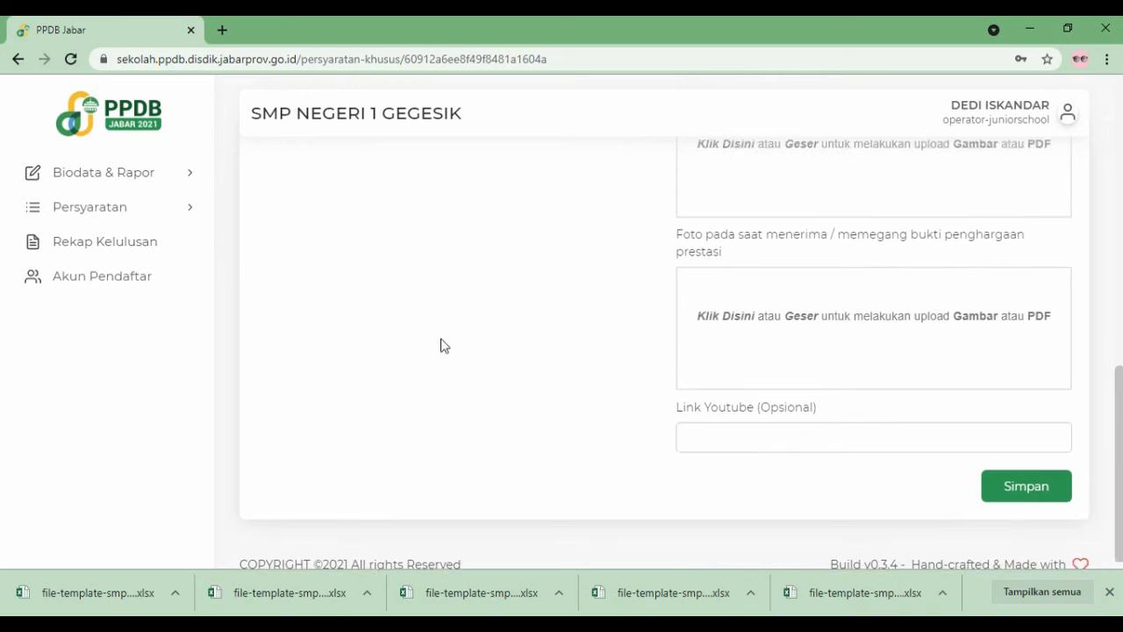
scroll(439, 343, "up", 1)
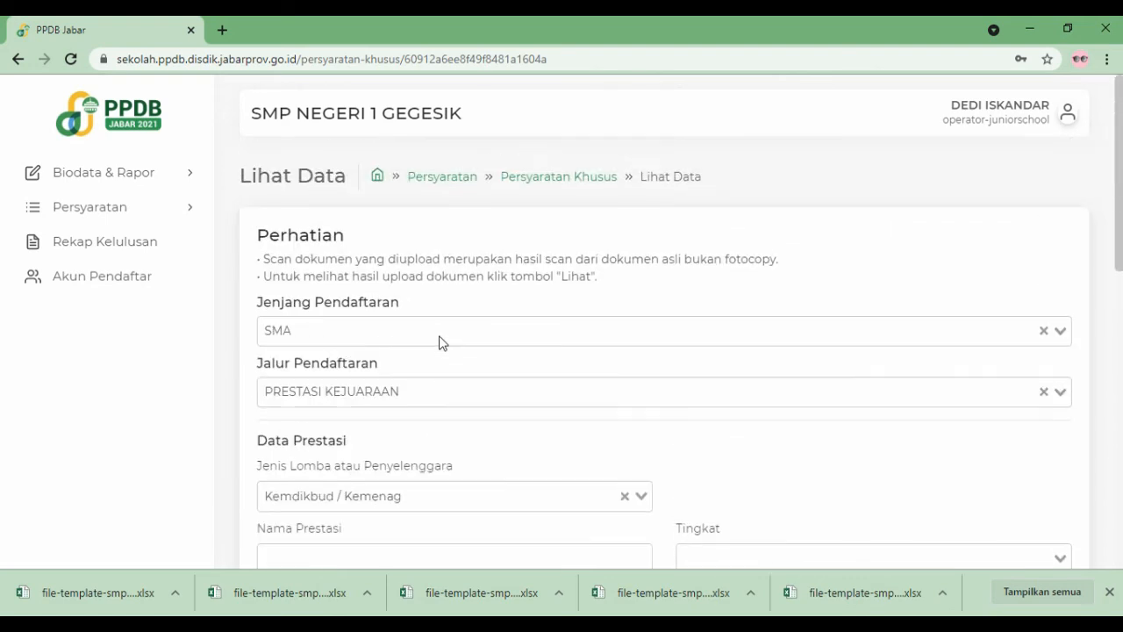
left_click(468, 403)
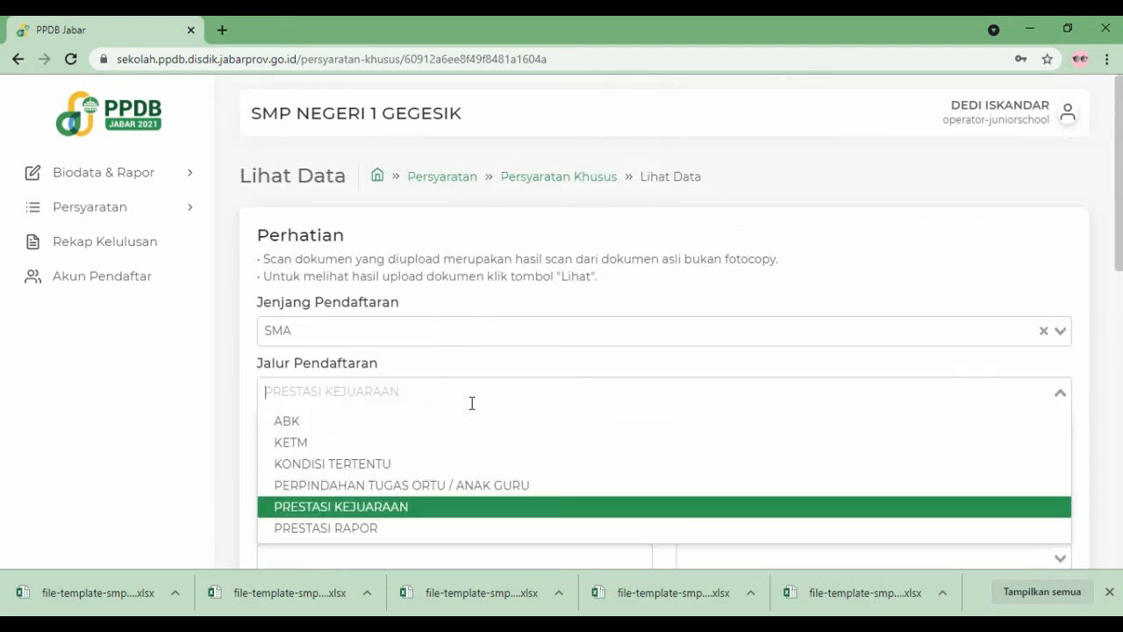
left_click(351, 529)
scroll(576, 386, "down", 2)
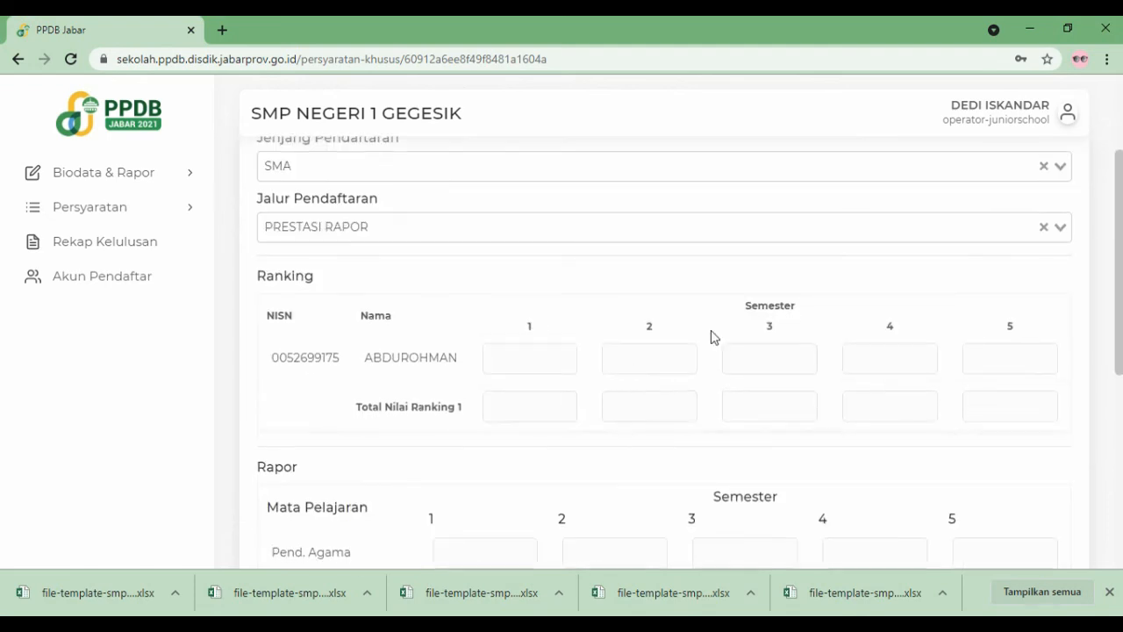
scroll(713, 333, "down", 1)
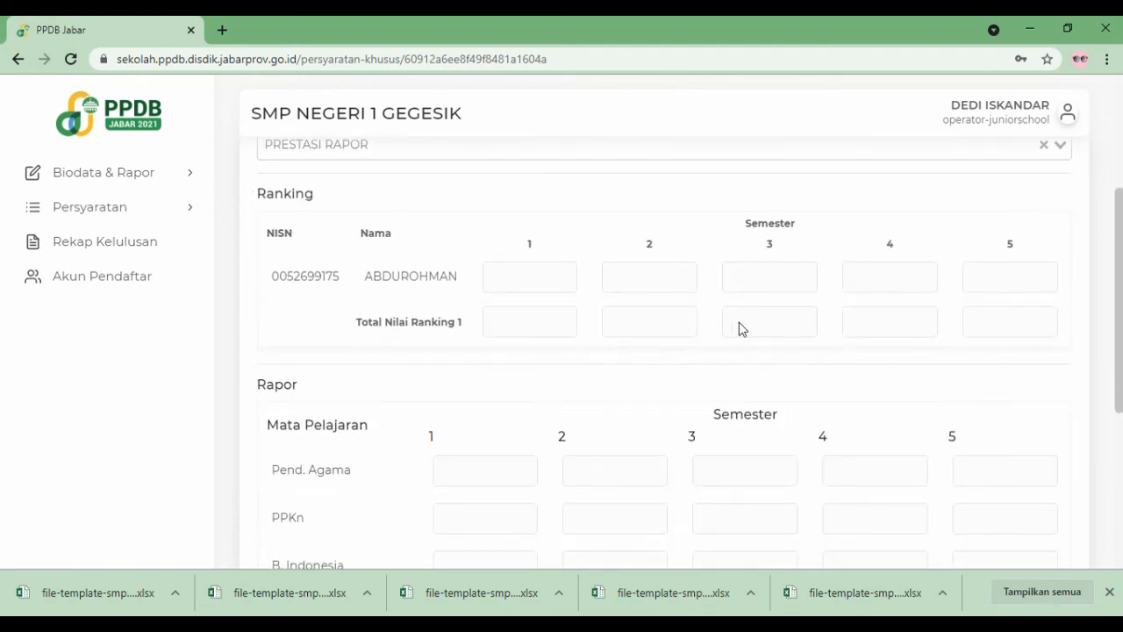
scroll(834, 326, "down", 1)
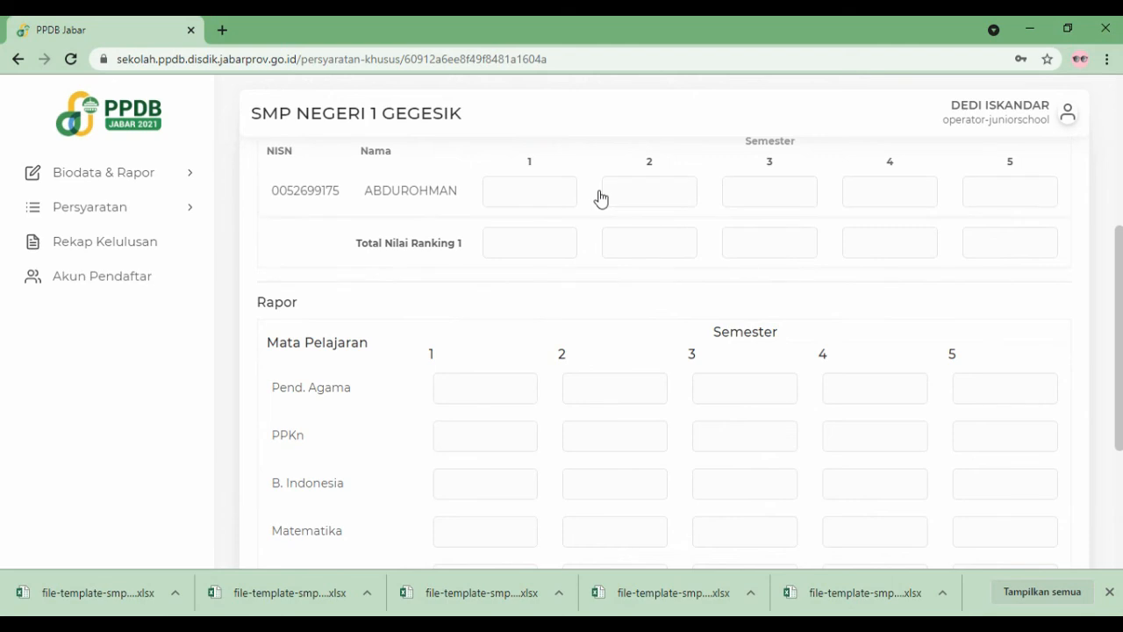
scroll(555, 198, "up", 1)
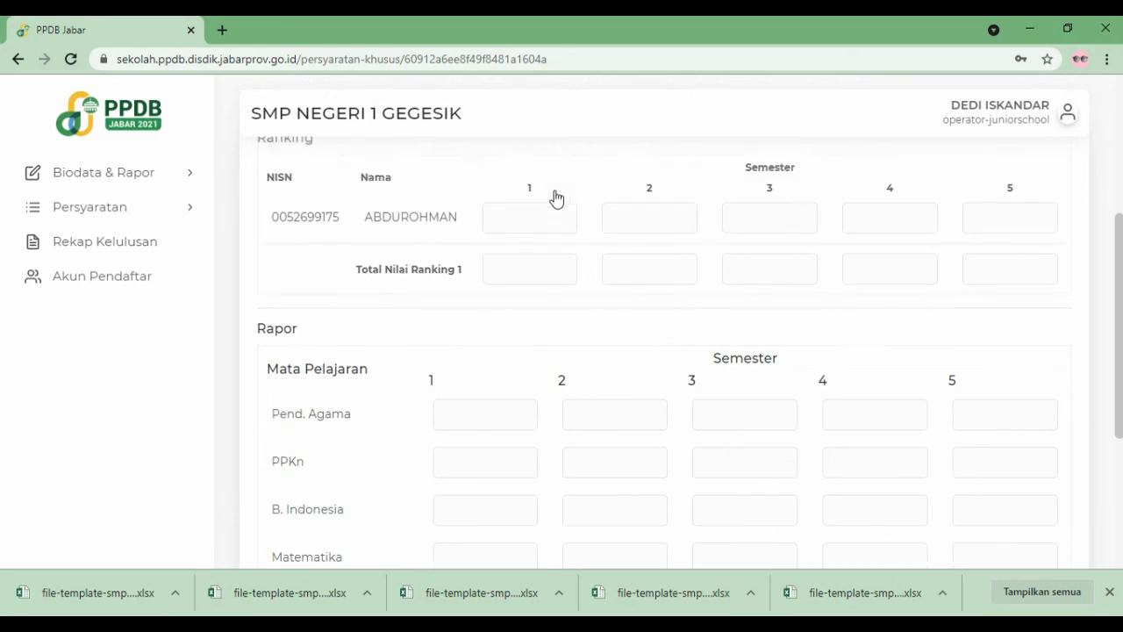
- Select PRESTASI RAPOR again as Jalur Pendaftaran and look over the Rapor table's subjects for semesters 1 to 5
left_click_drag(1118, 221, 1120, 174)
left_click(400, 255)
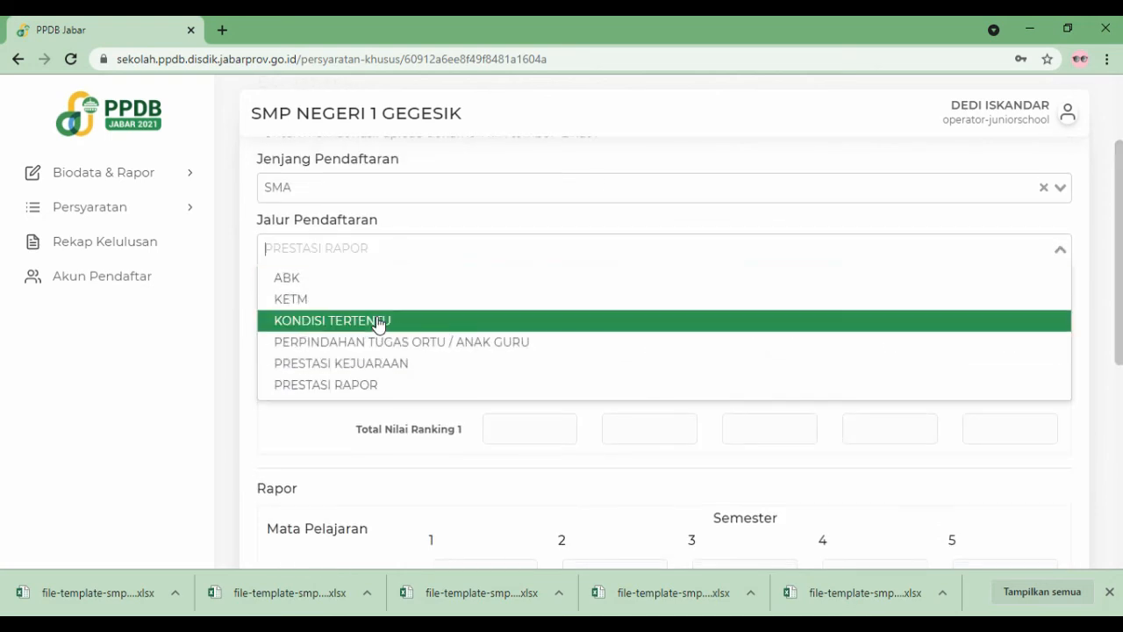
left_click(356, 388)
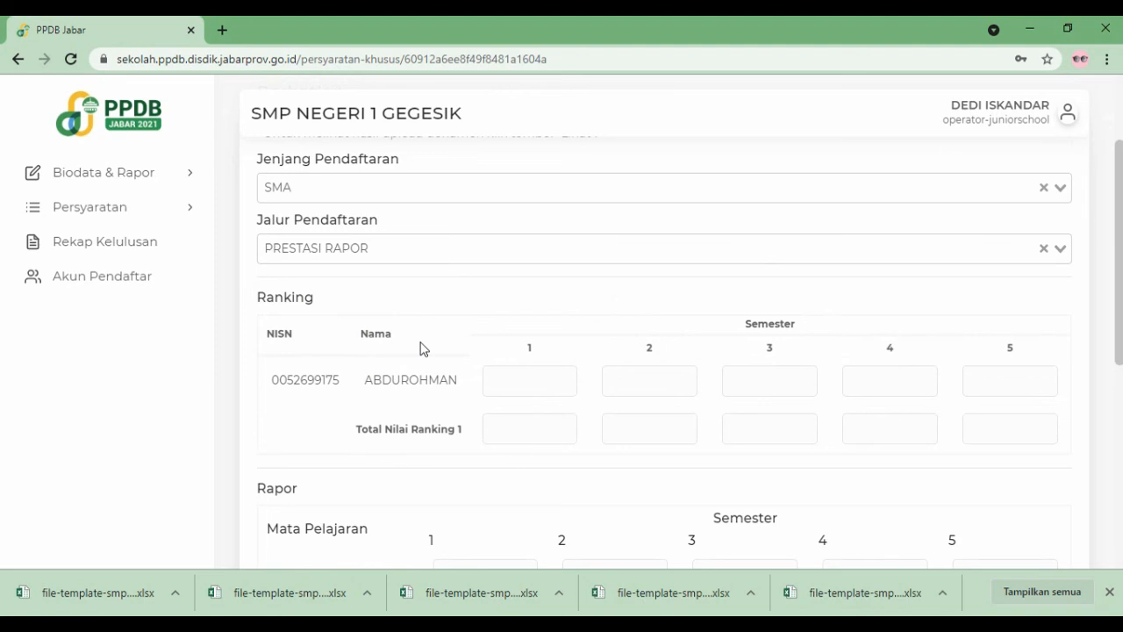
scroll(420, 348, "down", 1)
scroll(452, 355, "down", 1)
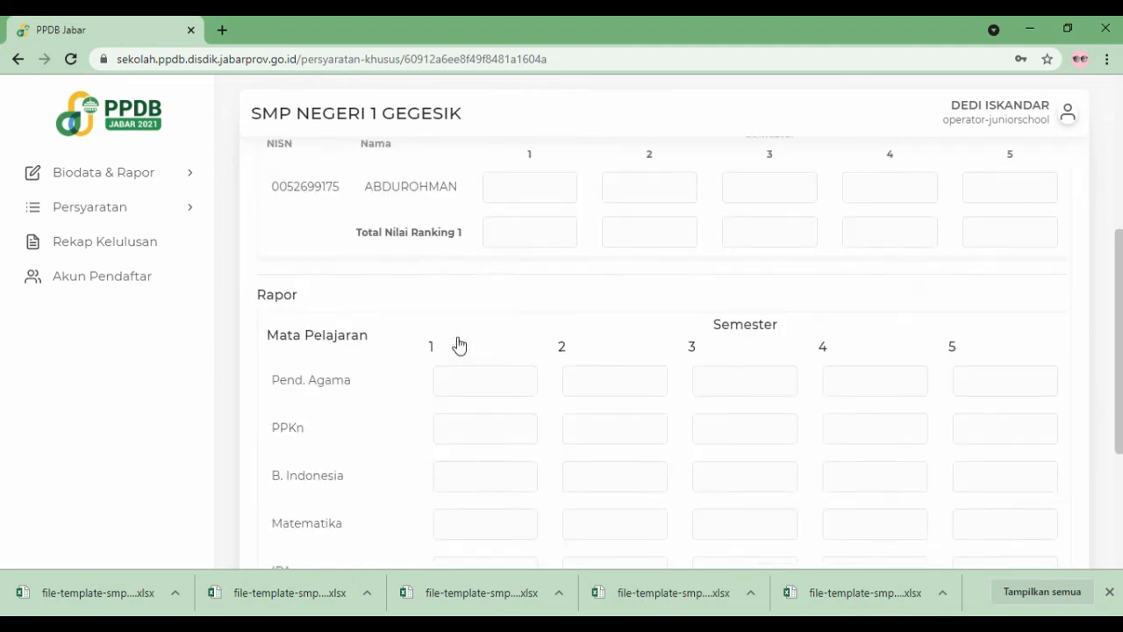
scroll(458, 345, "down", 1)
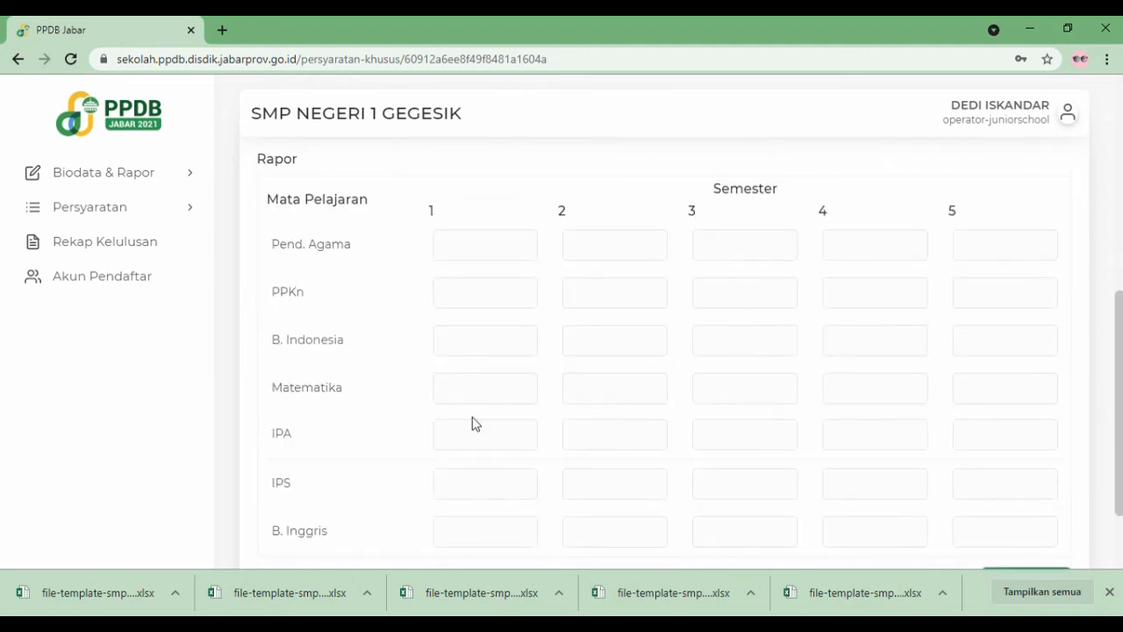
- Close the browser's downloads bar and review the Ranking and Rapor tables again
left_click(1109, 592)
scroll(639, 338, "up", 2)
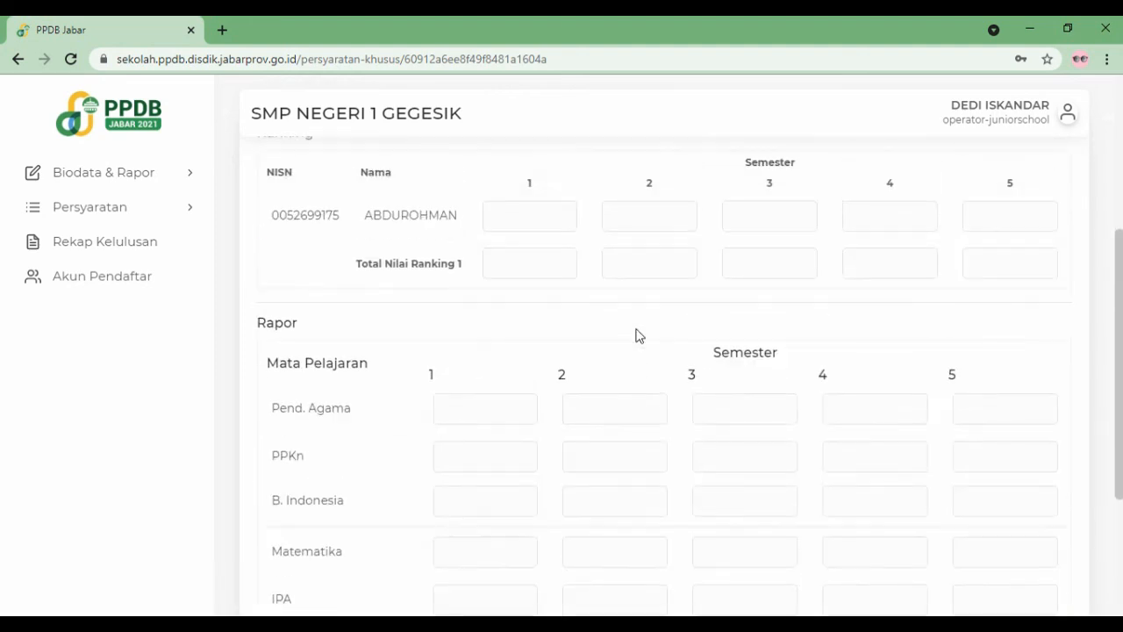
scroll(640, 333, "up", 1)
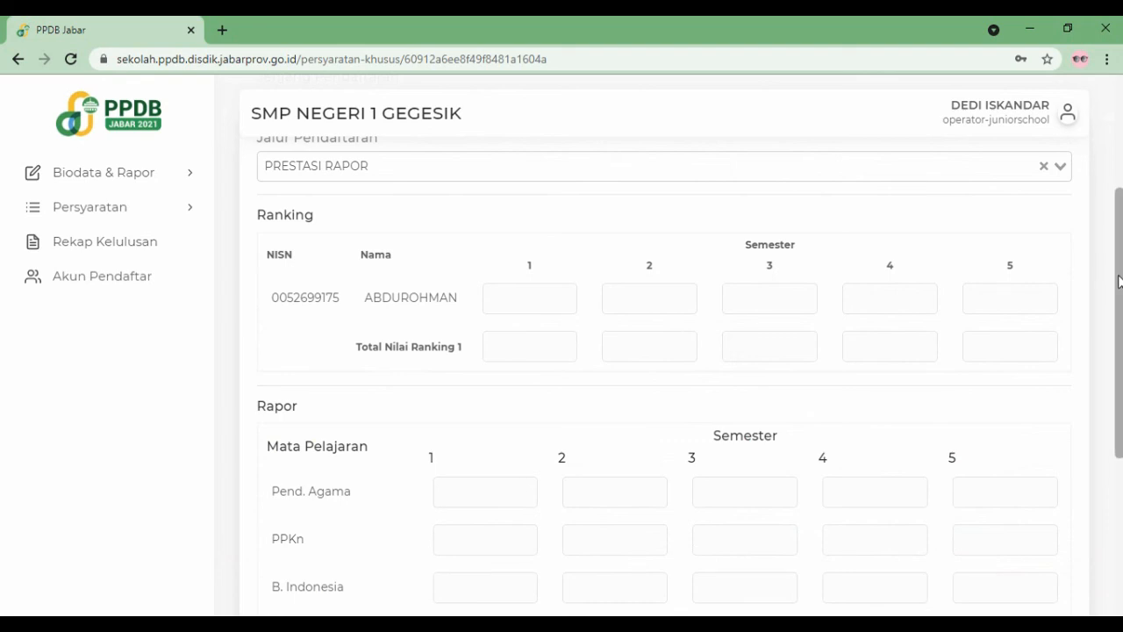
scroll(1118, 281, "up", 3)
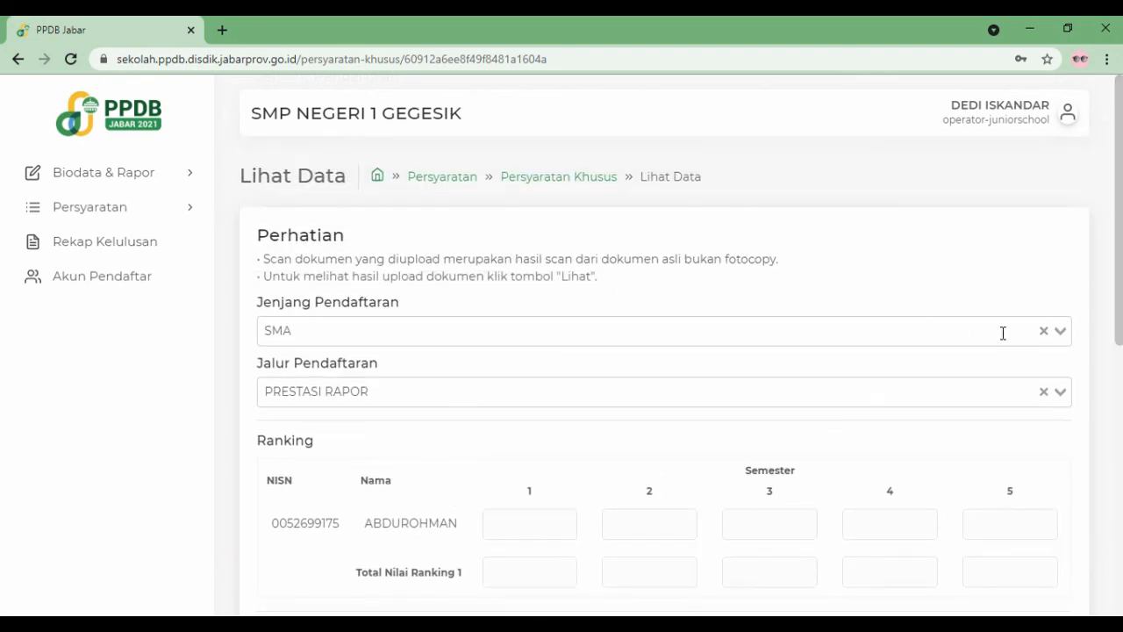
- Set Jenjang Pendaftaran to SMK and Jalur Pendaftaran to ABK, and look over the diagnosis letter upload
left_click(1059, 329)
left_click(319, 375)
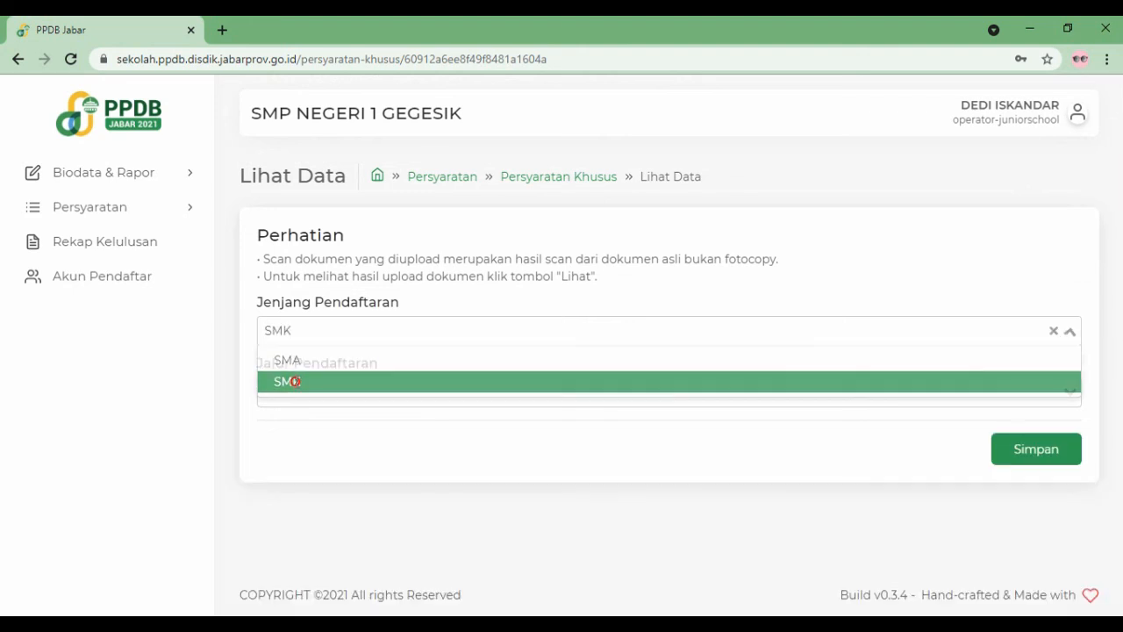
left_click(1070, 392)
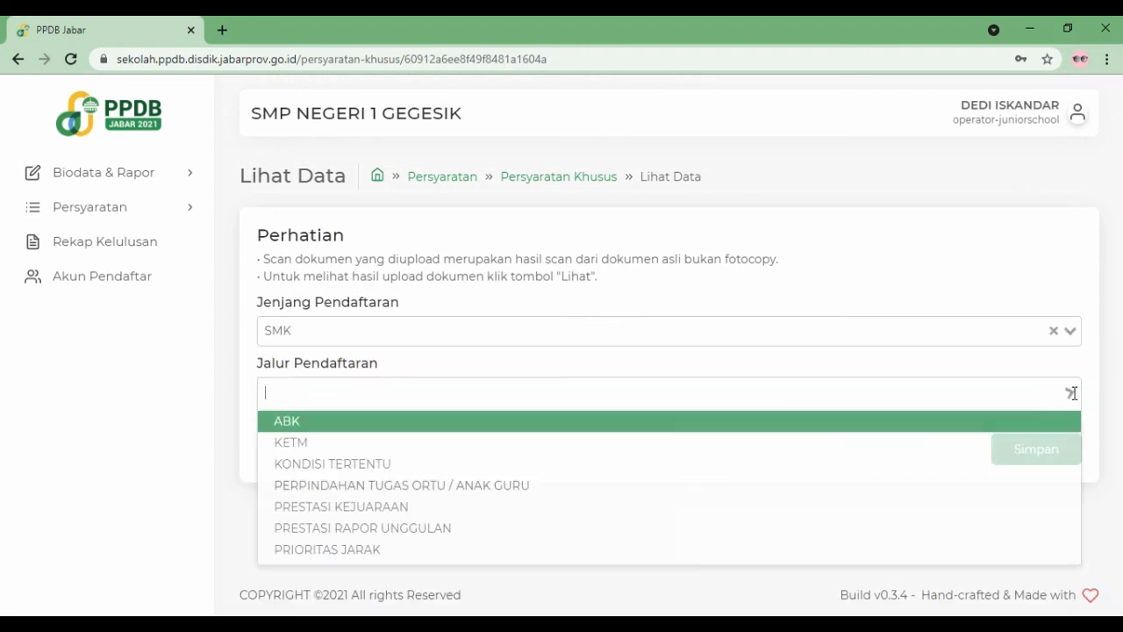
left_click(341, 421)
scroll(413, 391, "down", 2)
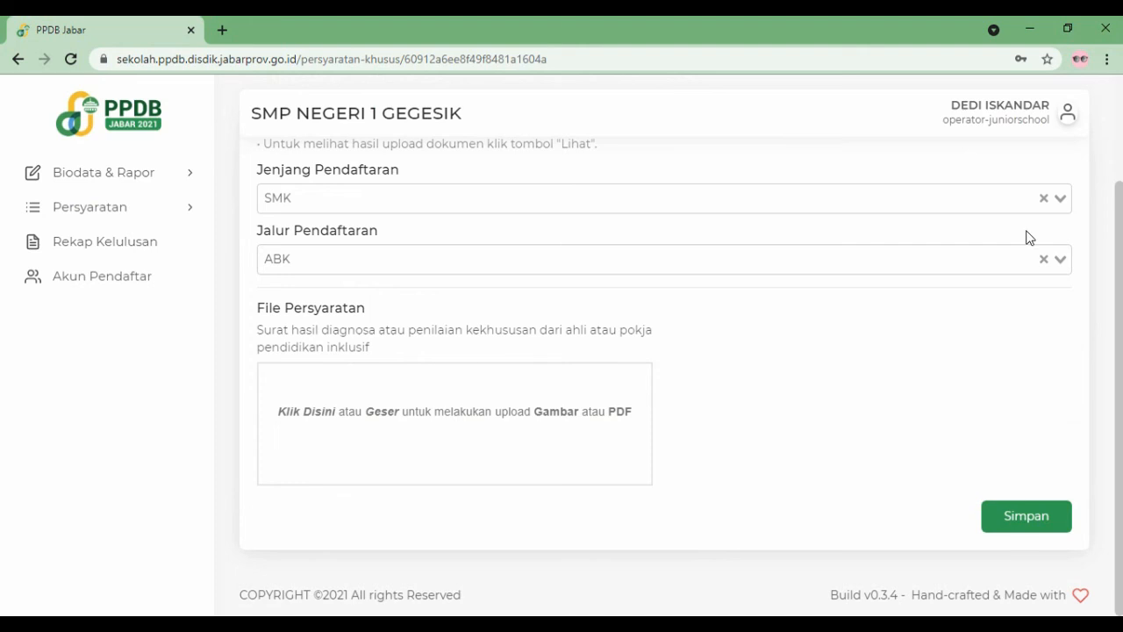
- Switch Jalur Pendaftaran to KETM and look over the DTKS check and the poverty programme card upload
left_click(1061, 265)
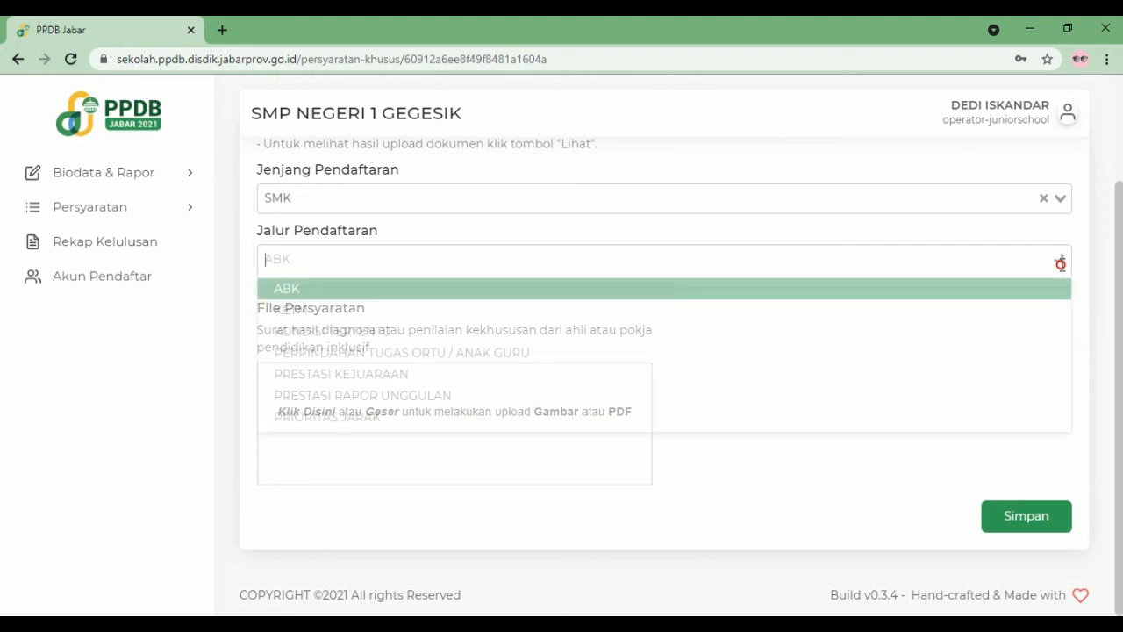
left_click(468, 312)
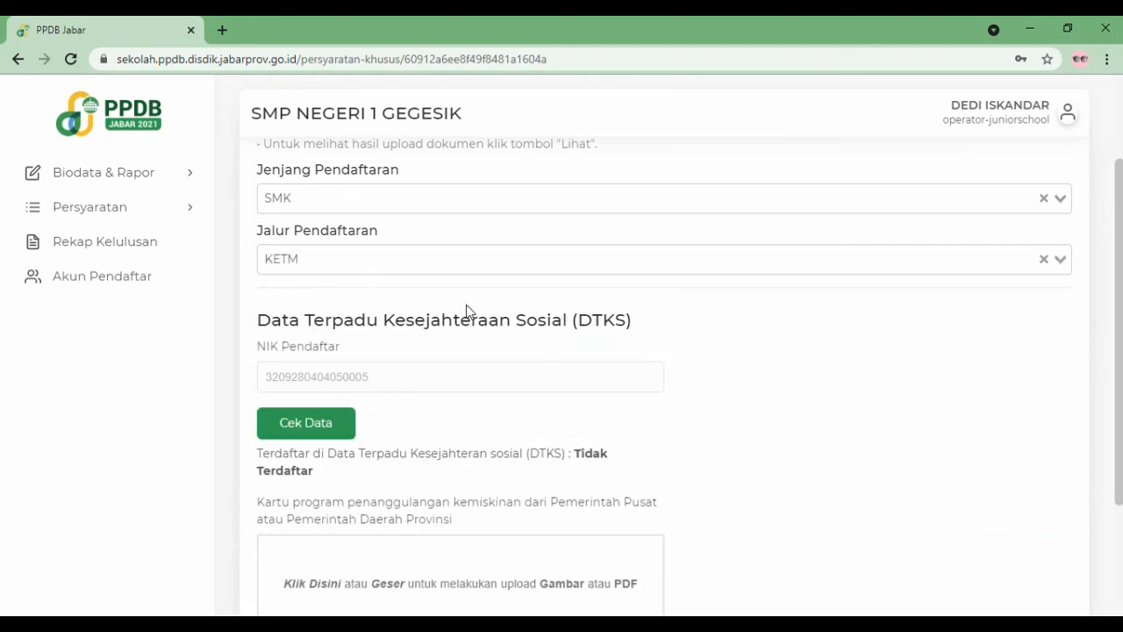
scroll(722, 356, "down", 2)
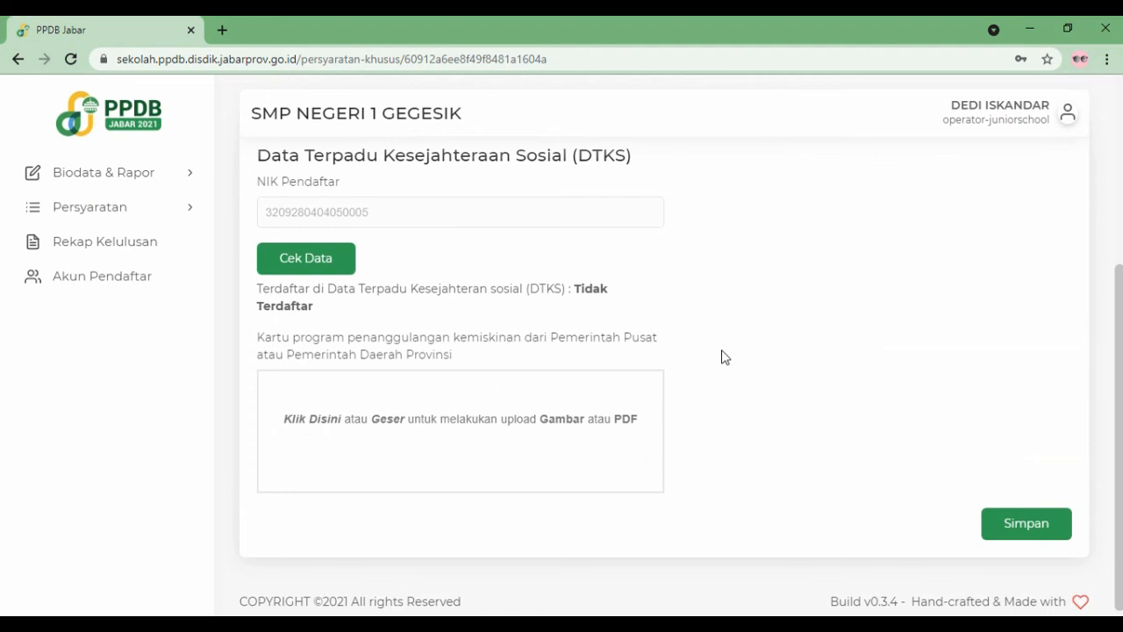
scroll(725, 356, "up", 2)
- View the SMK requirements for KONDISI TERTENTU and for PERPINDAHAN TUGAS ORTU / ANAK GURU by selecting each Jalur Pendaftaran in turn
left_click(1064, 265)
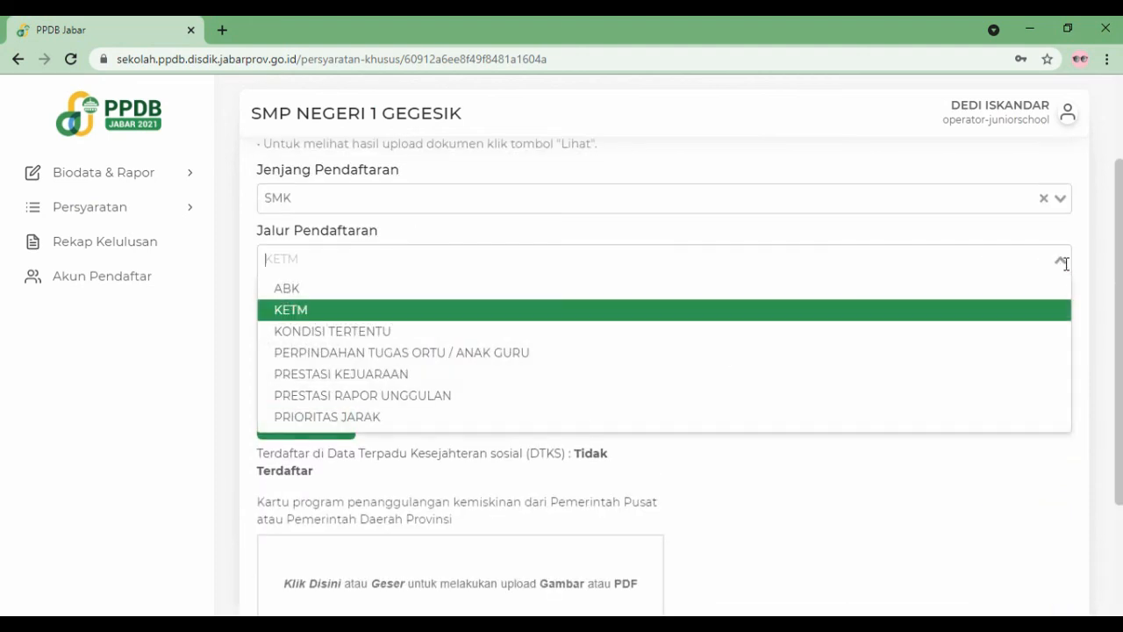
left_click(484, 344)
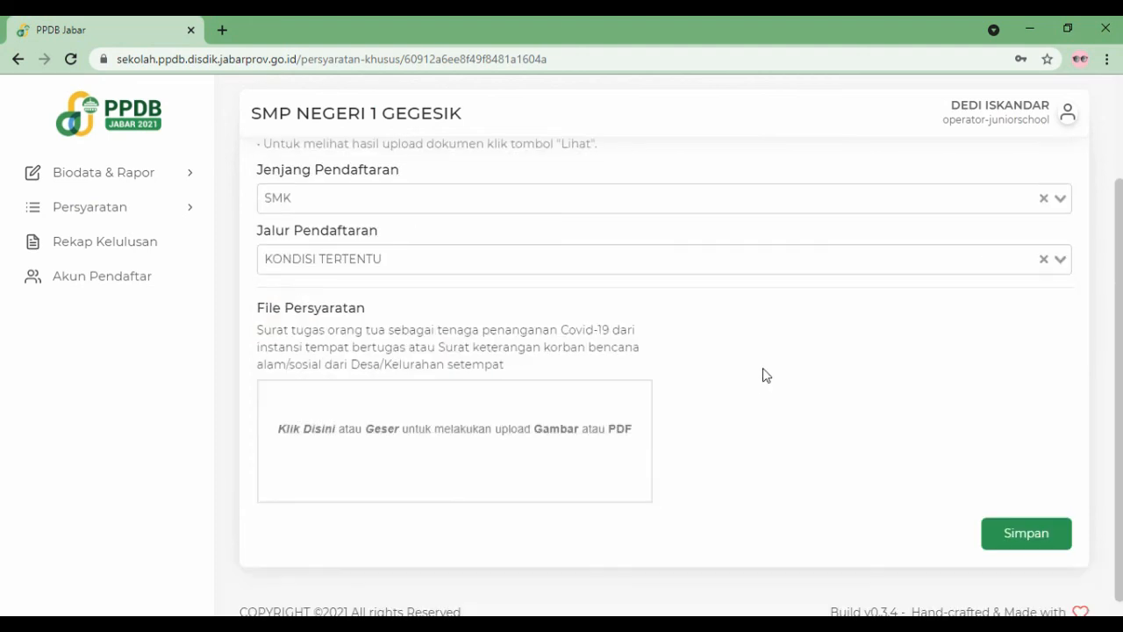
left_click(1060, 258)
left_click(407, 352)
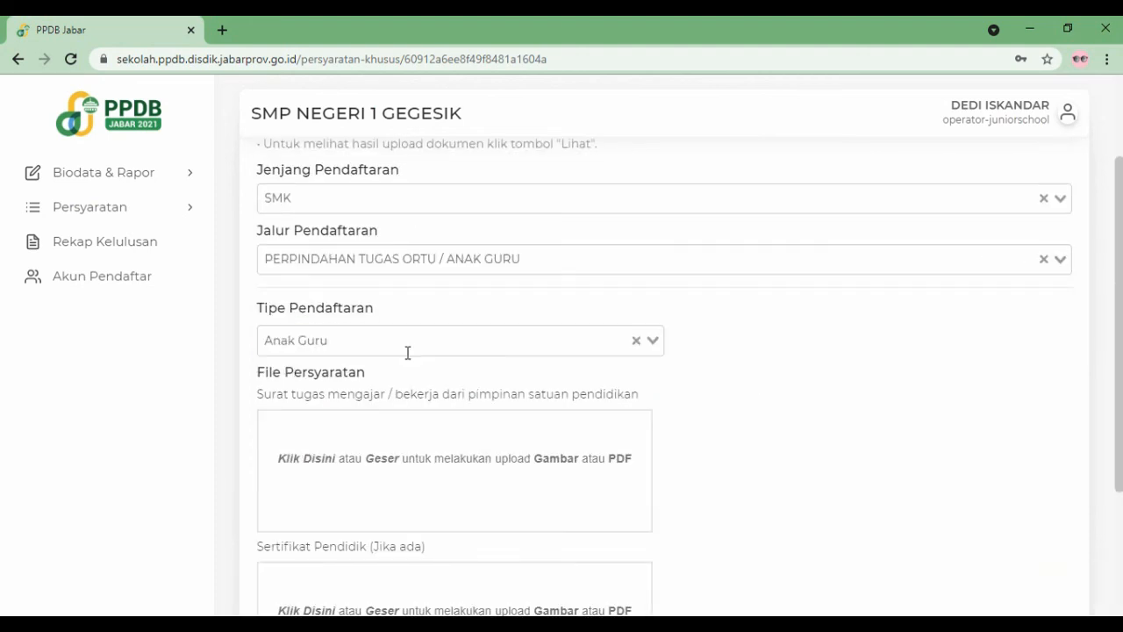
scroll(711, 408, "down", 2)
scroll(710, 408, "up", 2)
- Switch Jalur Pendaftaran to PRESTASI RAPOR UNGGULAN and look over its Rapor table
left_click(1062, 258)
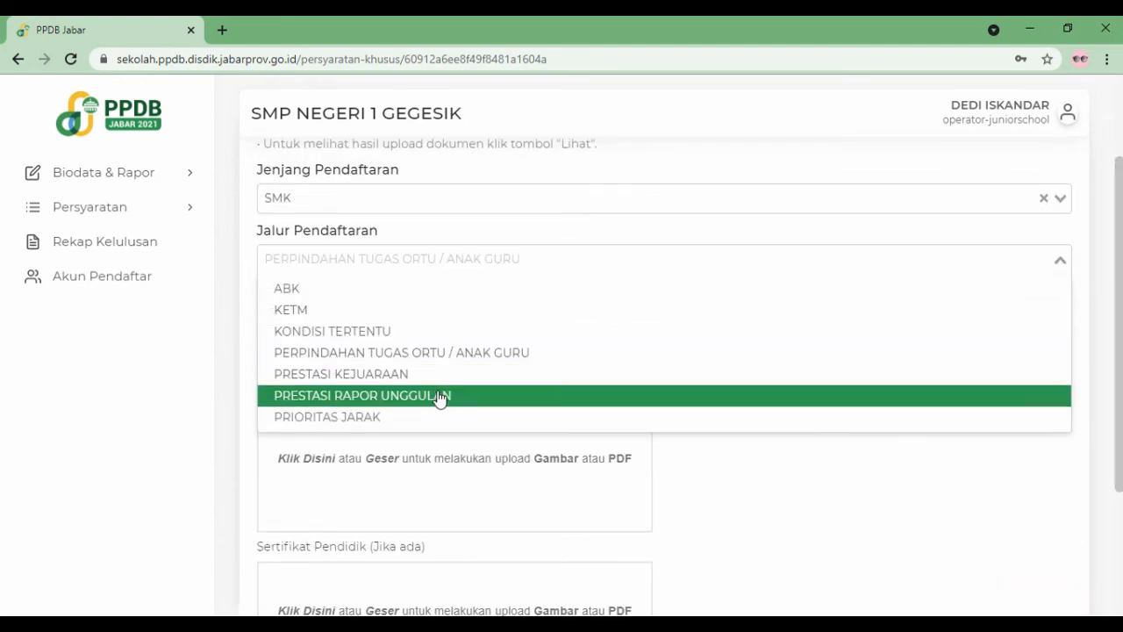
left_click(328, 396)
left_click_drag(1118, 275, 1121, 317)
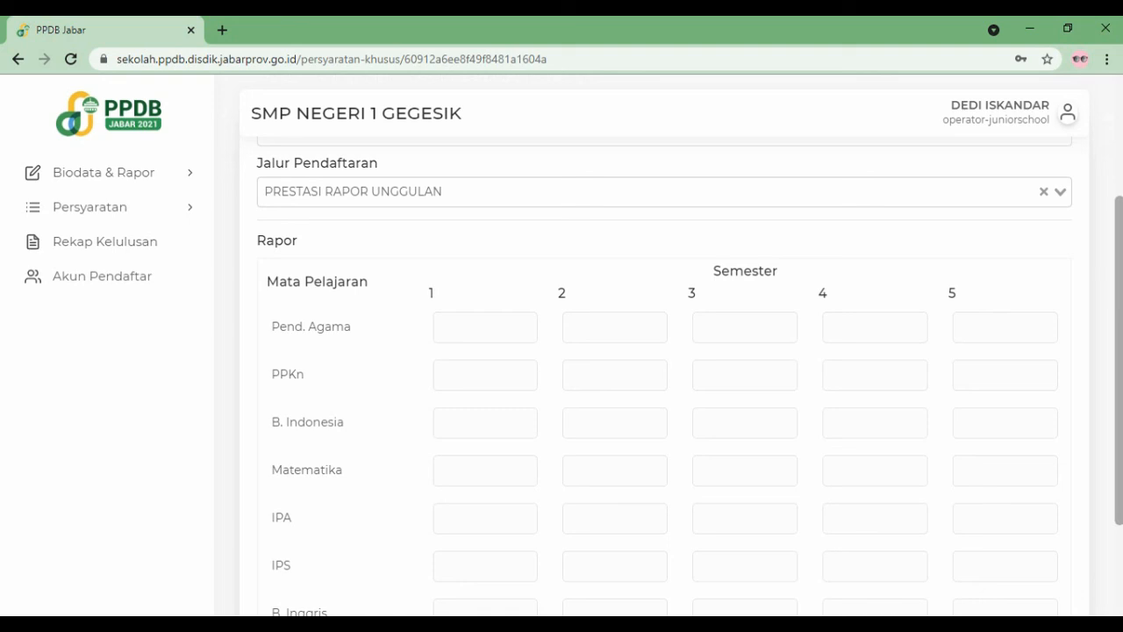
- Switch Jalur Pendaftaran to PRIORITAS JARAK and look over the address data and the location map
left_click(1061, 194)
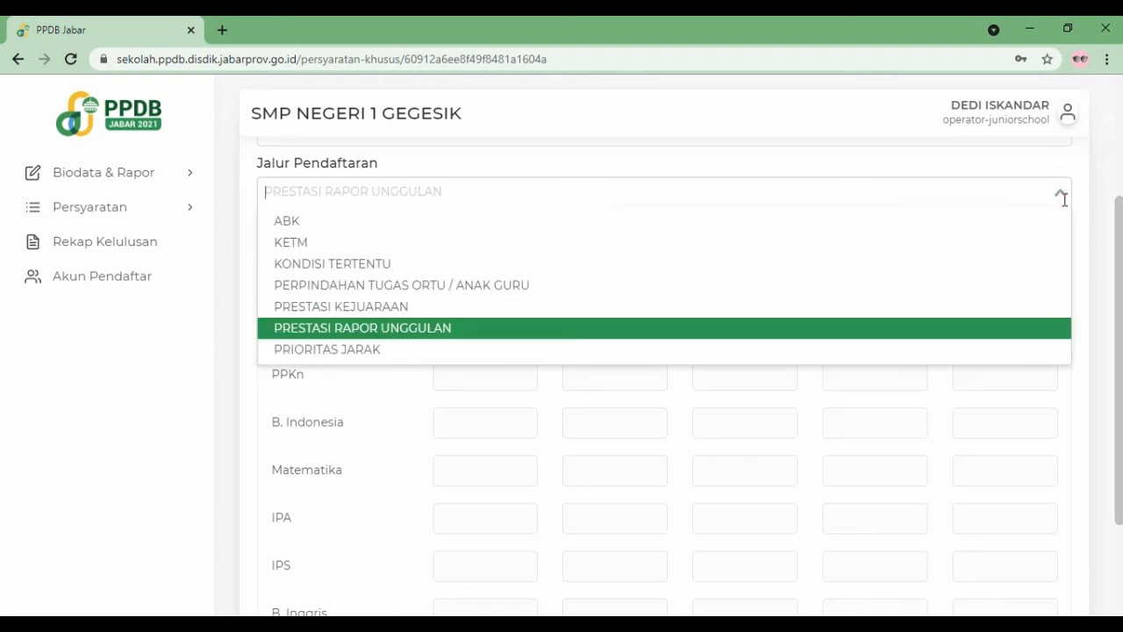
left_click(395, 351)
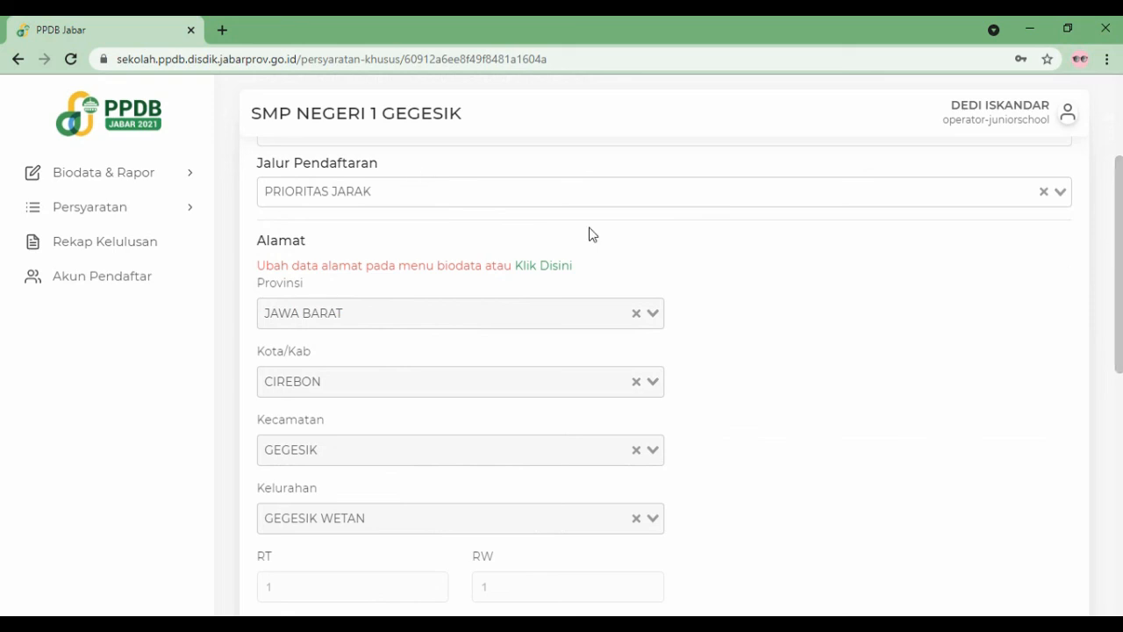
left_click_drag(1119, 283, 1120, 536)
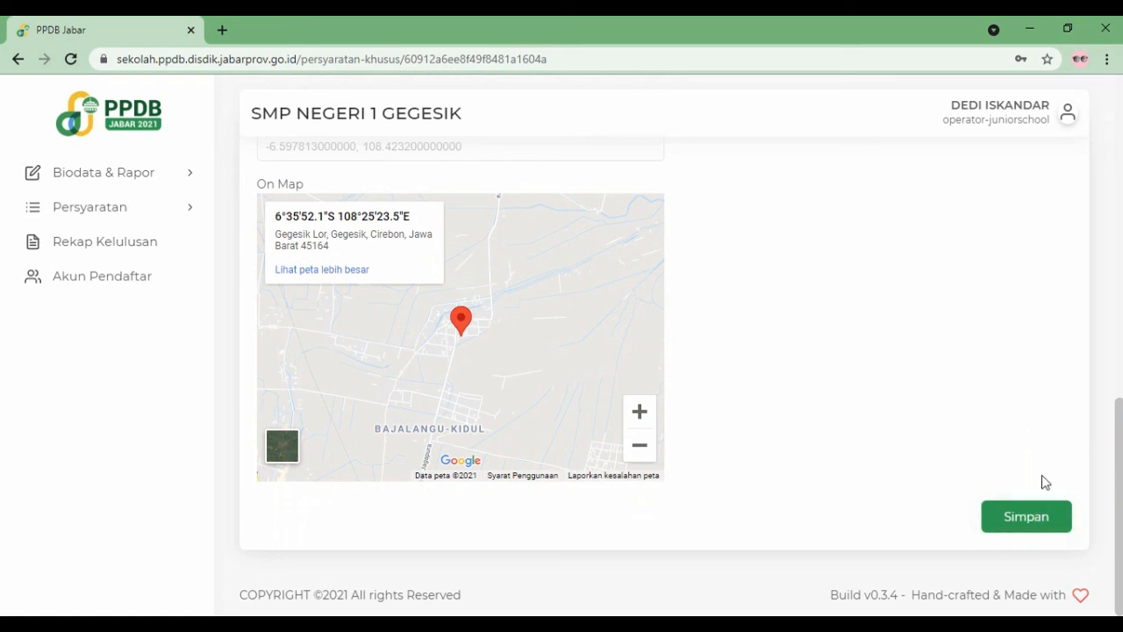
- View the Rekap Kelulusan graduation status page and the Akun Pendaftar list of registrant accounts
left_click(59, 214)
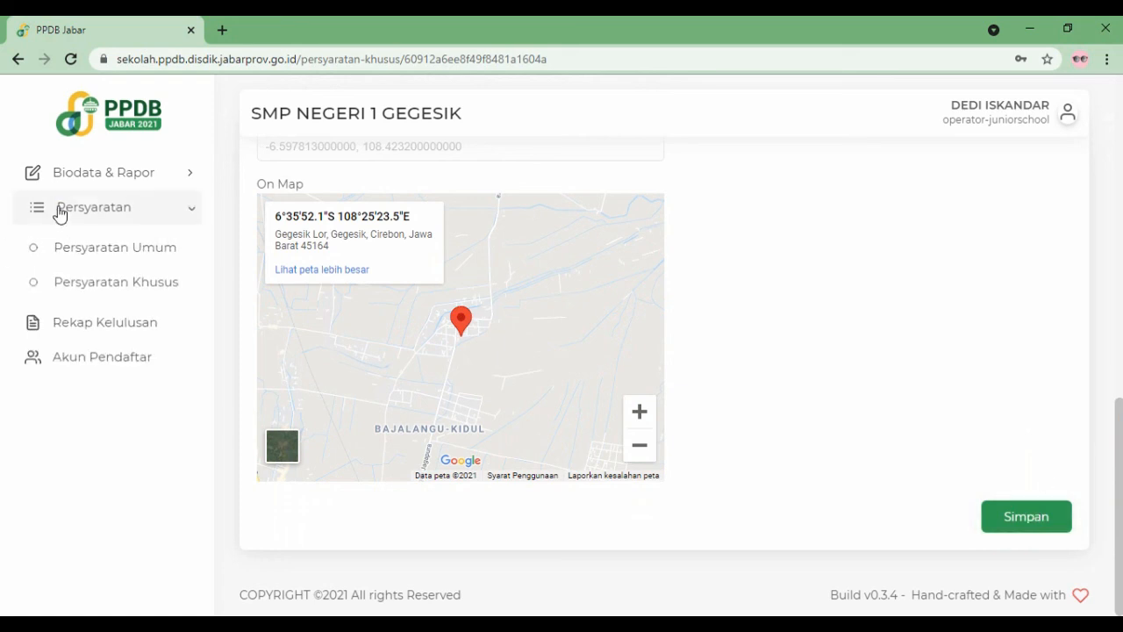
left_click(140, 330)
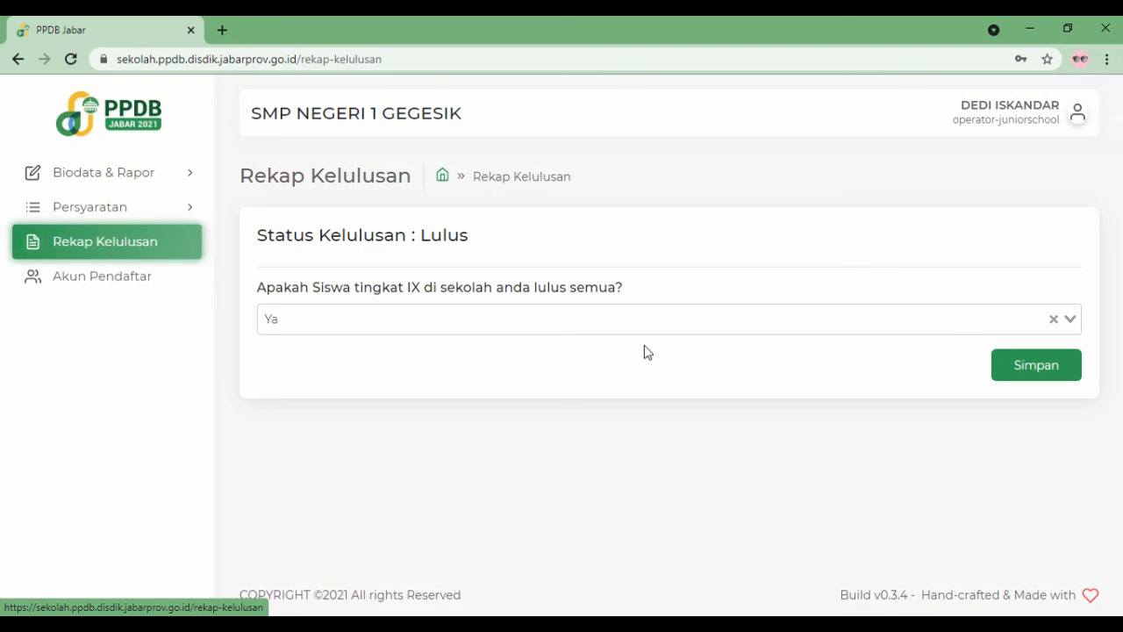
left_click(135, 276)
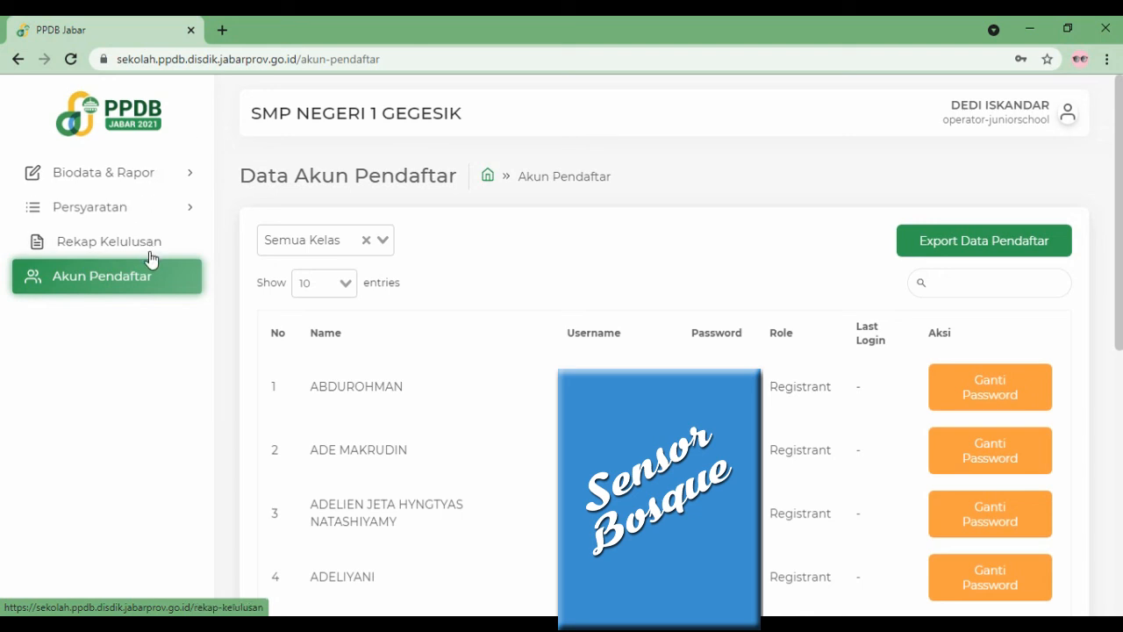
- Log out of the school operator account
left_click(1065, 117)
left_click(965, 198)
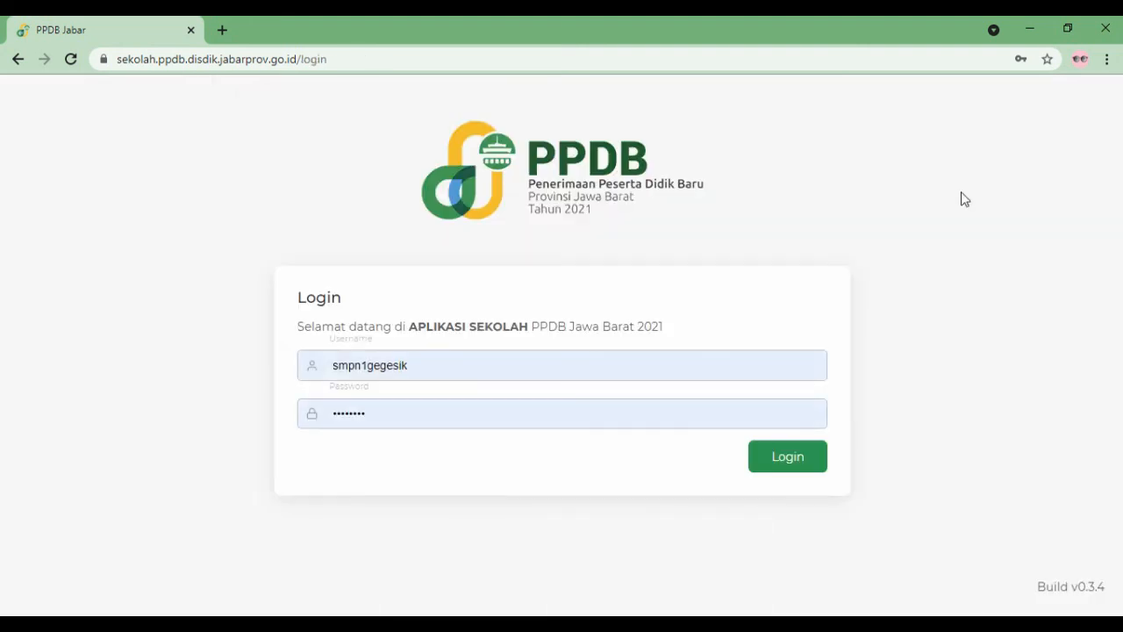